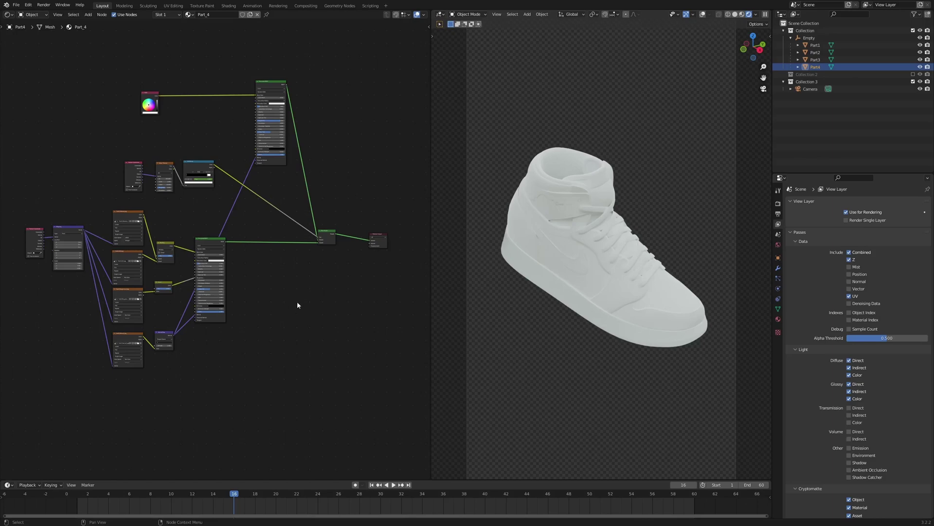
Step: Move the animation to frame 35 and look over the shoe material's node setup
left_click_drag(238, 493, 424, 524)
key("space")
scroll(137, 194, "up", 6)
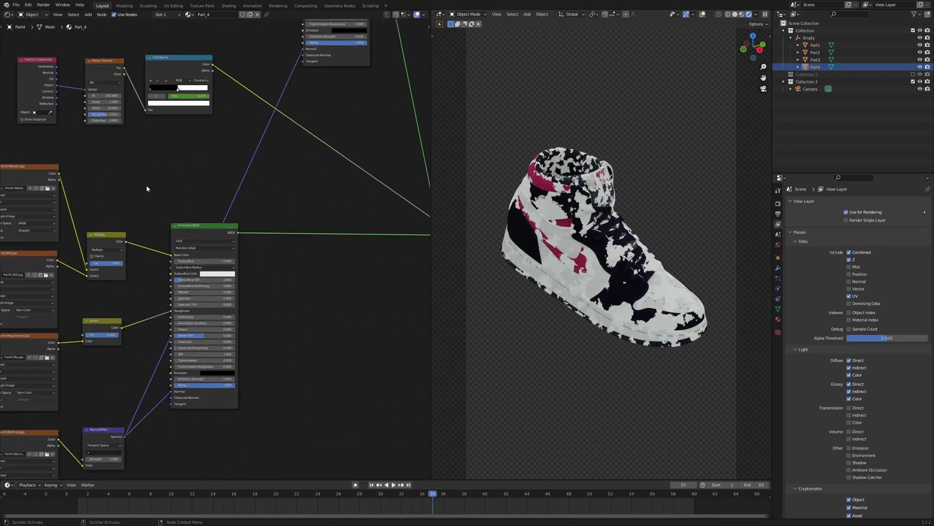
scroll(318, 284, "down", 4)
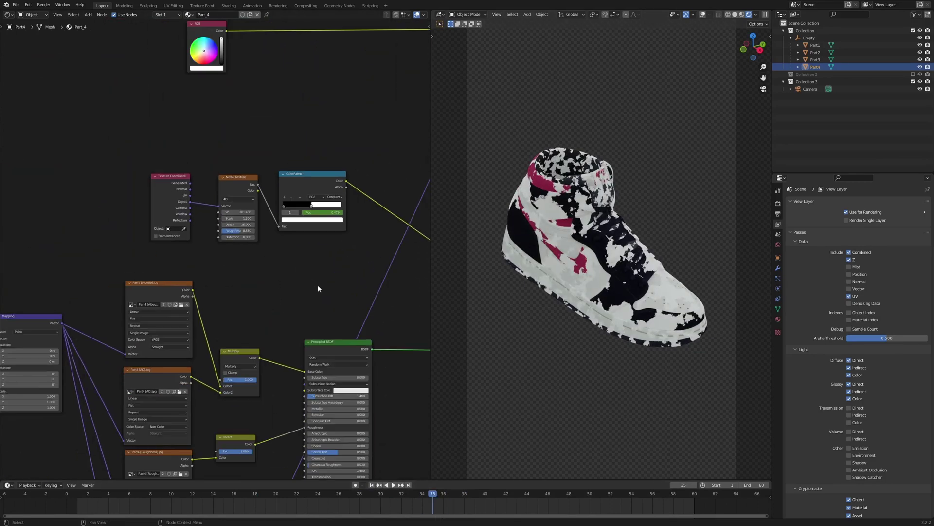
scroll(217, 252, "down", 1)
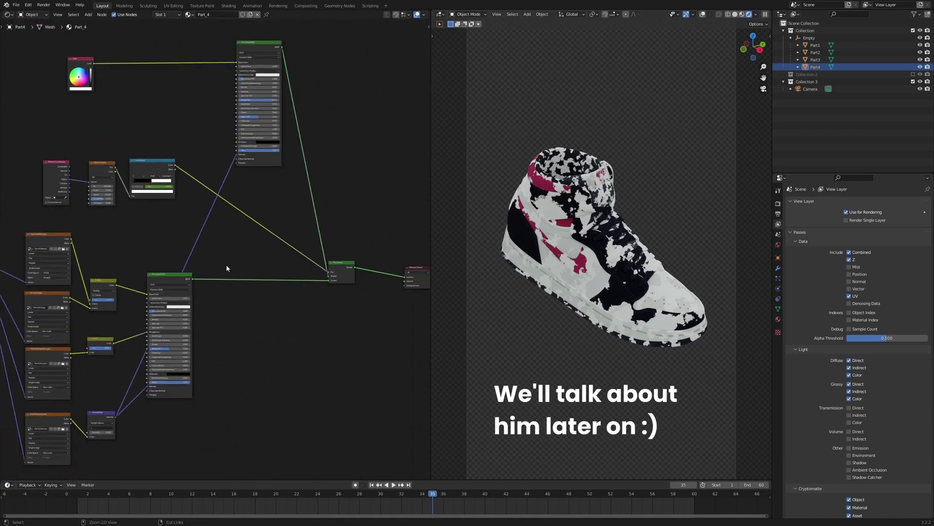
Step: Save the file, render frame 35, inspect the rendered shoe and close the render window
key("ctrl+s")
key("F12")
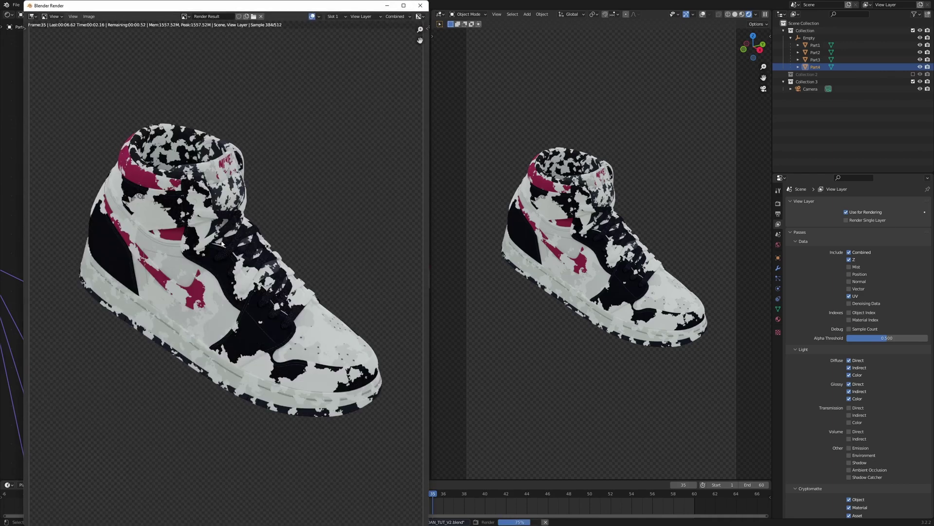
scroll(119, 218, "up", 1)
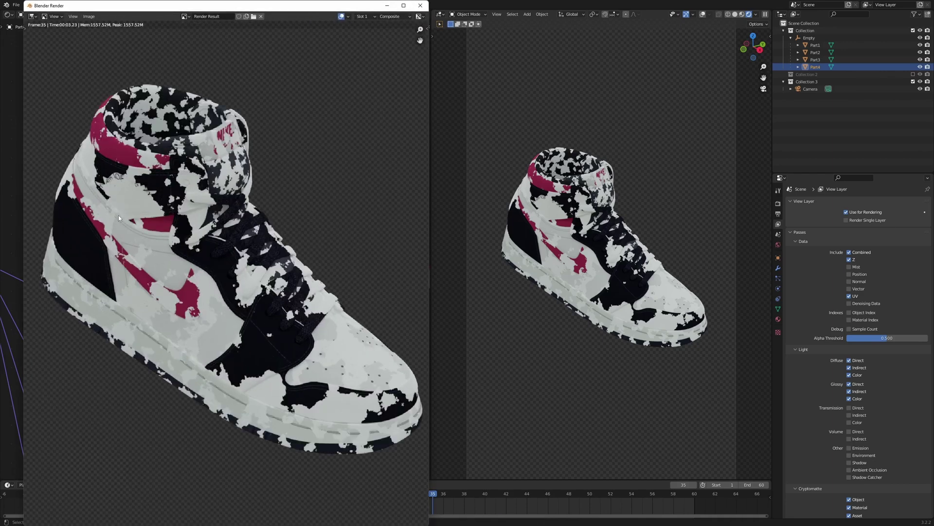
scroll(161, 234, "down", 1)
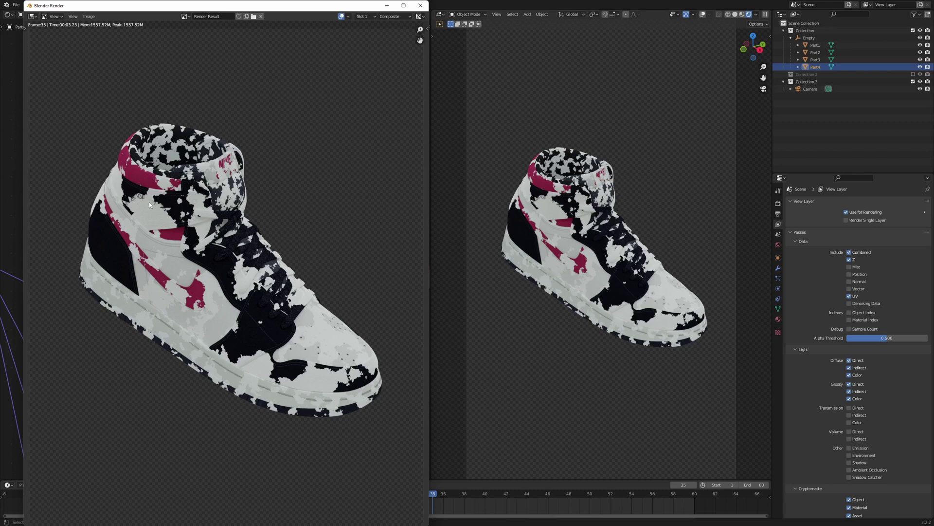
left_click(420, 5)
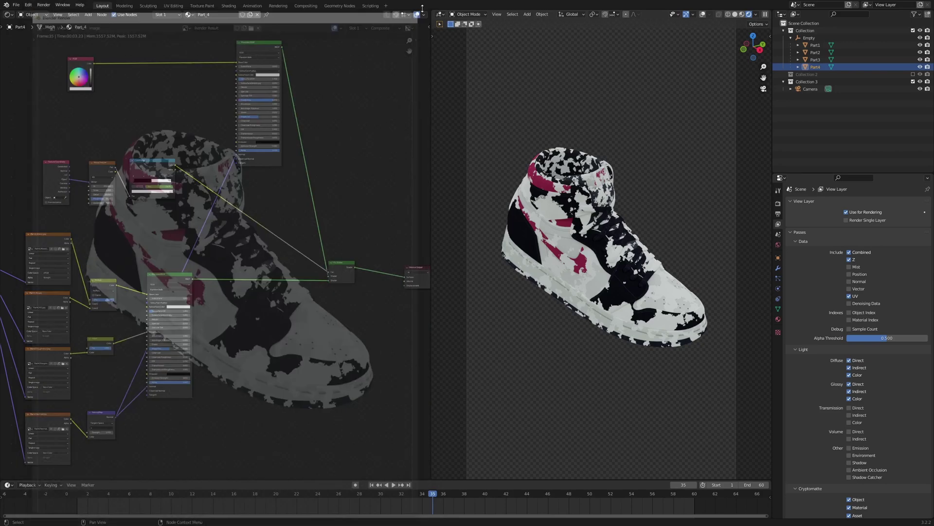
Step: Switch to the Compositing workspace and send the Render Layers DiffCol pass to the Viewer node
left_click(305, 5)
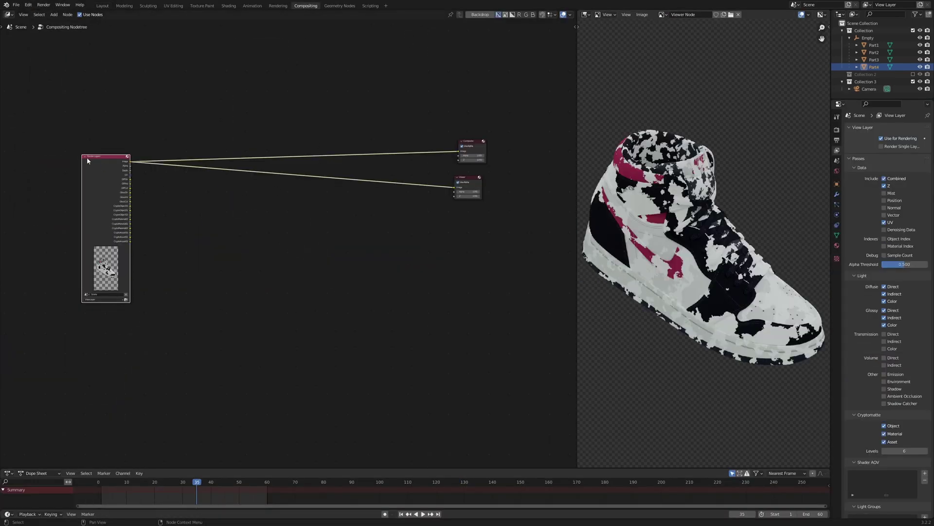
scroll(265, 213, "up", 1)
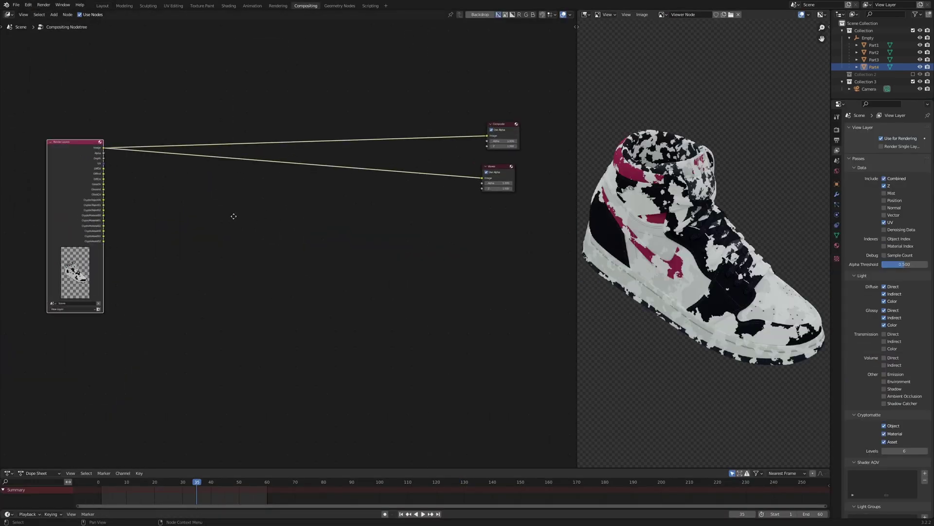
scroll(231, 212, "up", 3)
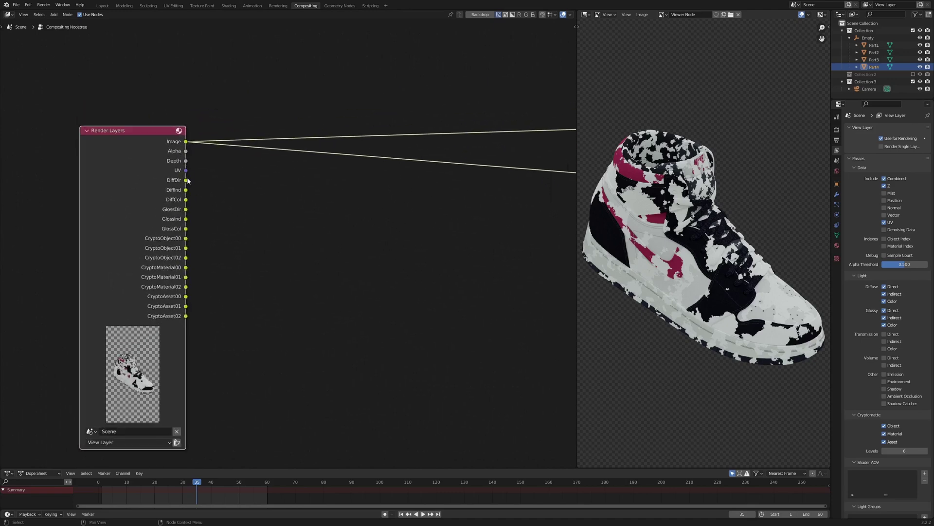
left_click(186, 201, "ctrl+shift")
Step: Inspect the diffuse color pass in a maximized viewer image, and restore the workspace layout
key("ctrl+space")
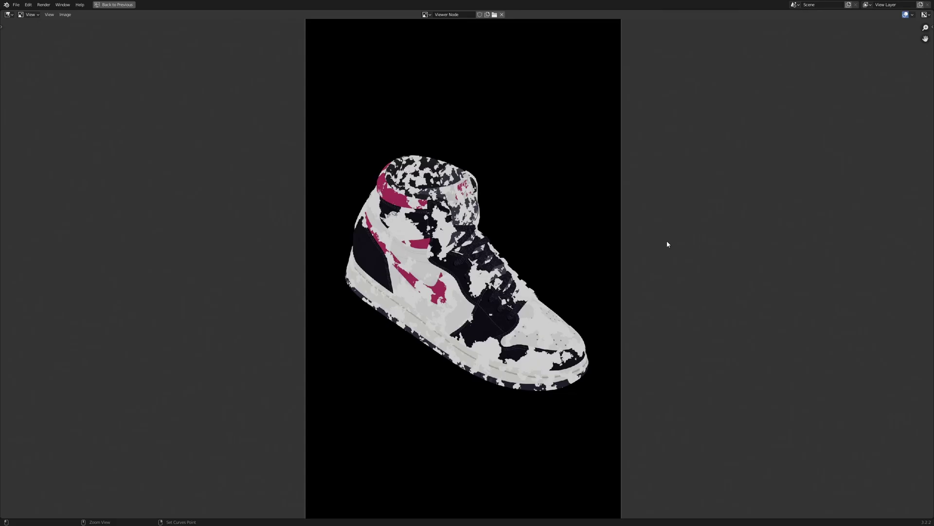
scroll(459, 228, "up", 2)
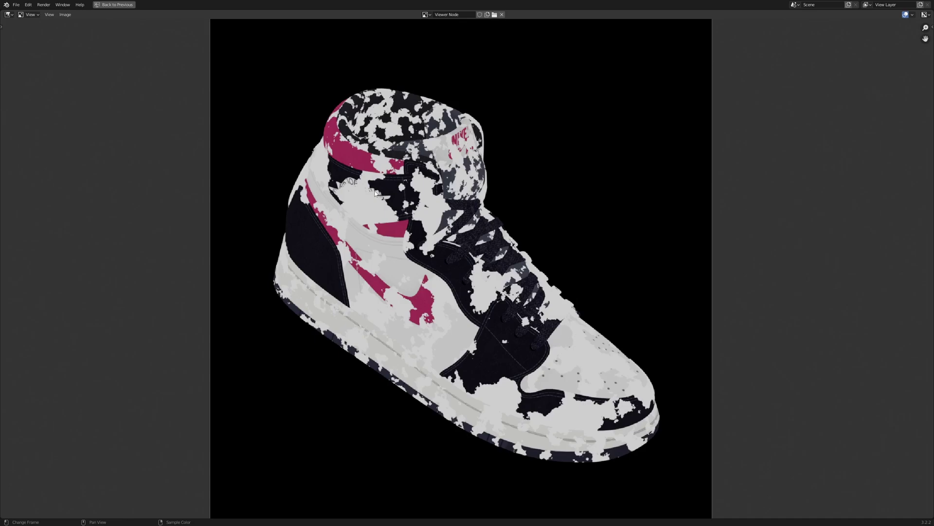
key("ctrl+space")
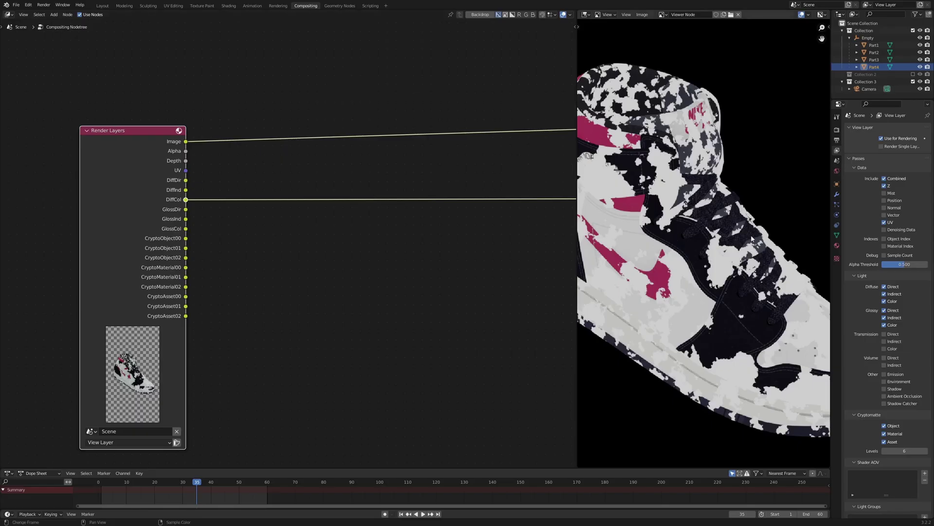
scroll(677, 229, "down", 2)
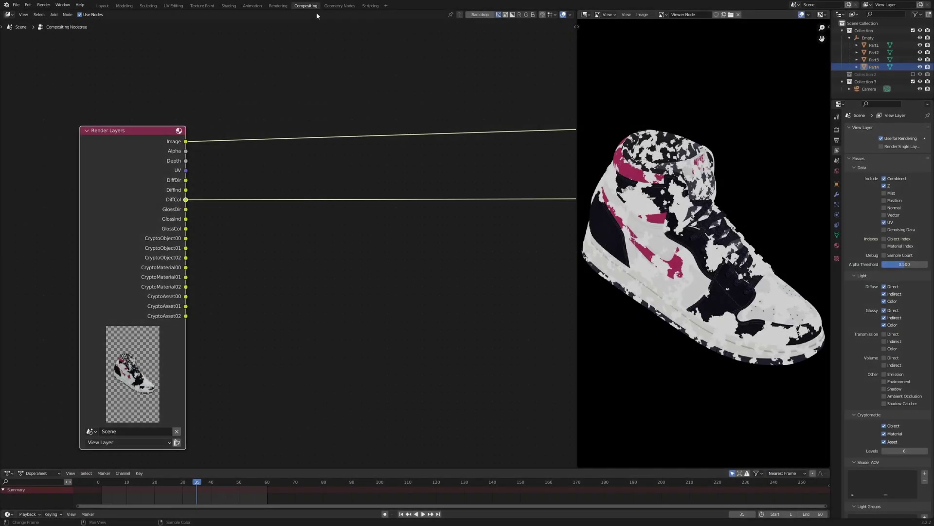
Step: Switch to the Shading workspace and add an AOV Output node above the Mix Shader in the Part_4 material
left_click(227, 5)
mouse_move(228, 201)
middle_mouse_down()
mouse_move(334, 208)
mouse_move(292, 269)
middle_mouse_up()
scroll(292, 207, "up", 2)
scroll(287, 212, "up", 5)
scroll(297, 253, "up", 4)
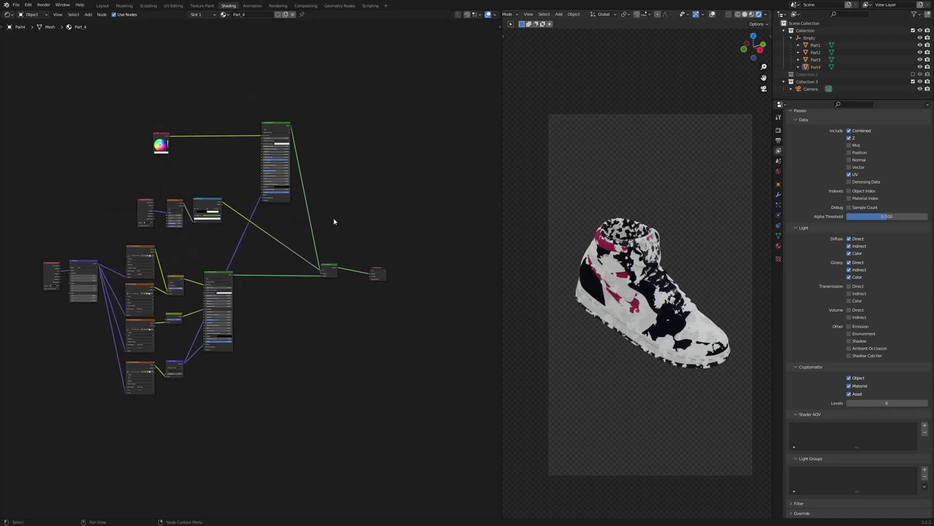
middle_click_drag(346, 226, 363, 267)
scroll(364, 263, "up", 5)
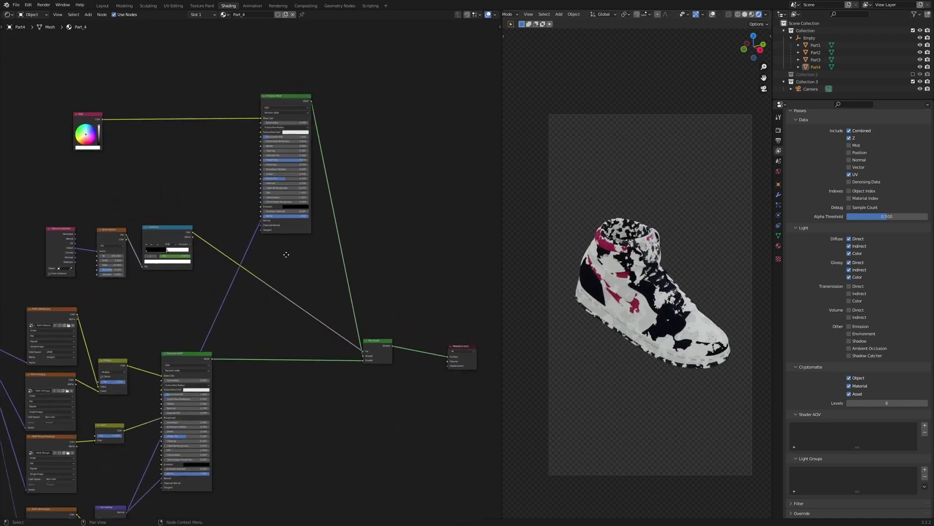
key("shift+a")
left_click(341, 239)
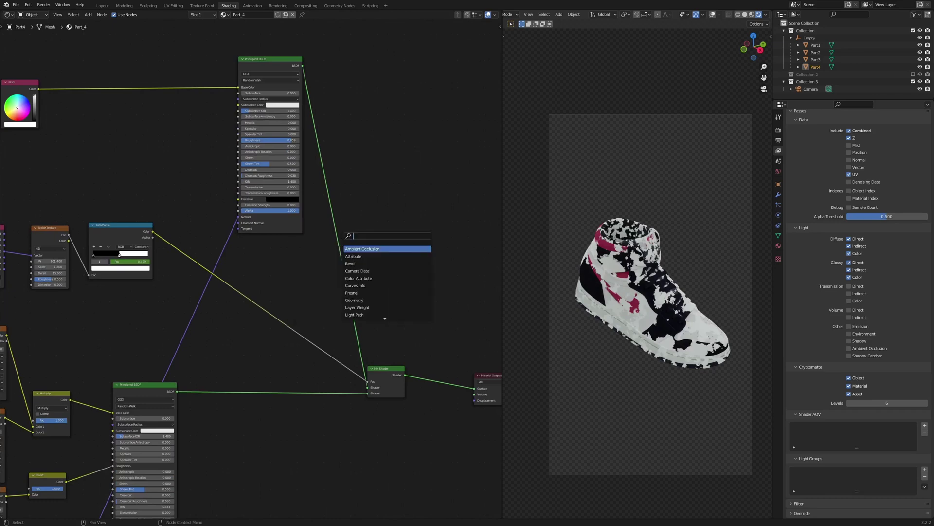
type("aov")
key("Return")
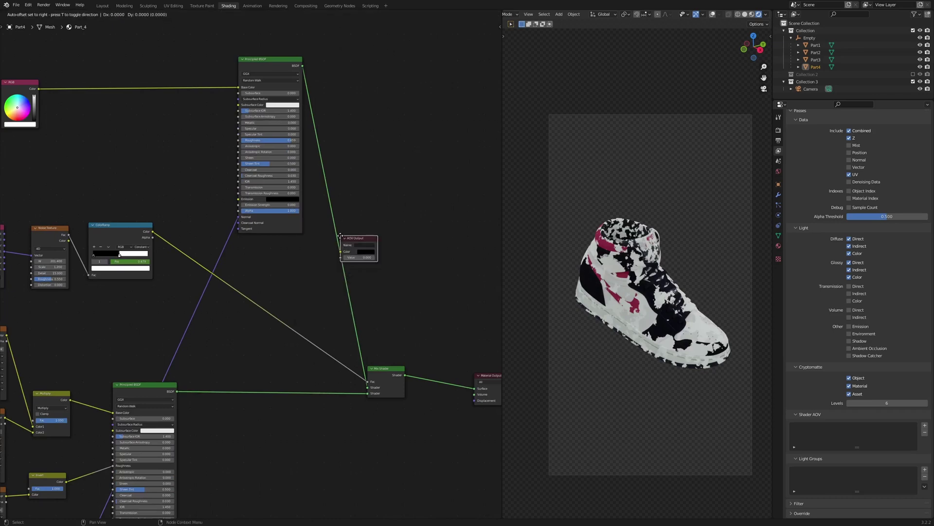
left_click(385, 244)
scroll(388, 236, "up", 6)
scroll(390, 231, "down", 2)
middle_click_drag(217, 279, 204, 259)
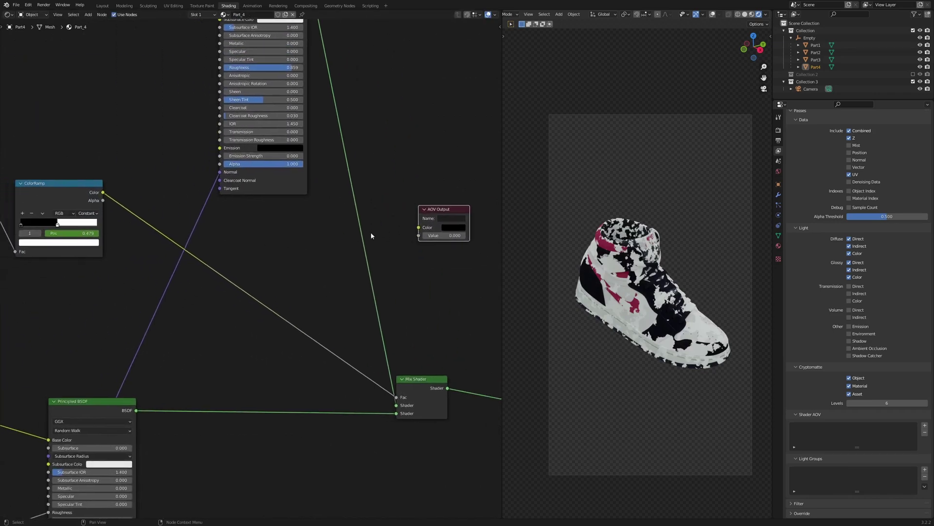
scroll(409, 228, "up", 2)
left_click_drag(446, 220, 401, 225)
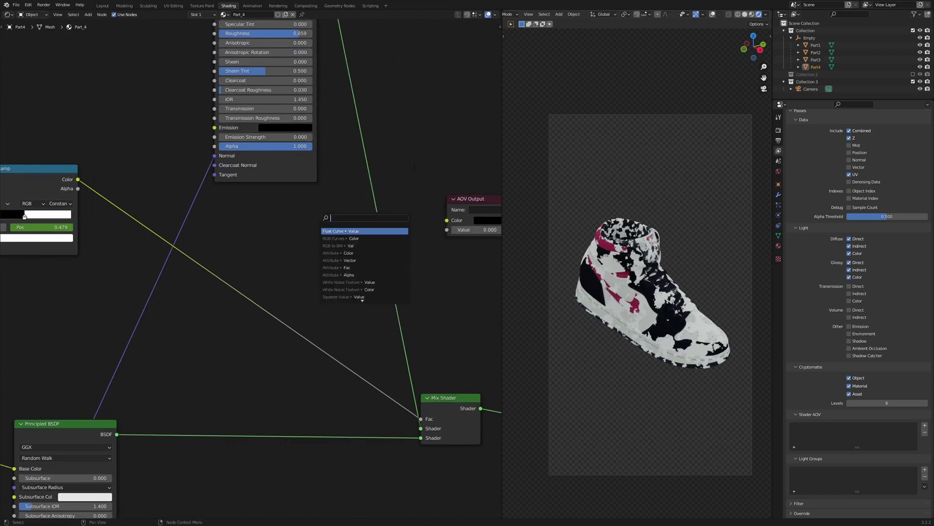
scroll(246, 267, "down", 2)
middle_click_drag(86, 342, 167, 227)
middle_click_drag(312, 268, 382, 242)
scroll(96, 227, "down", 2)
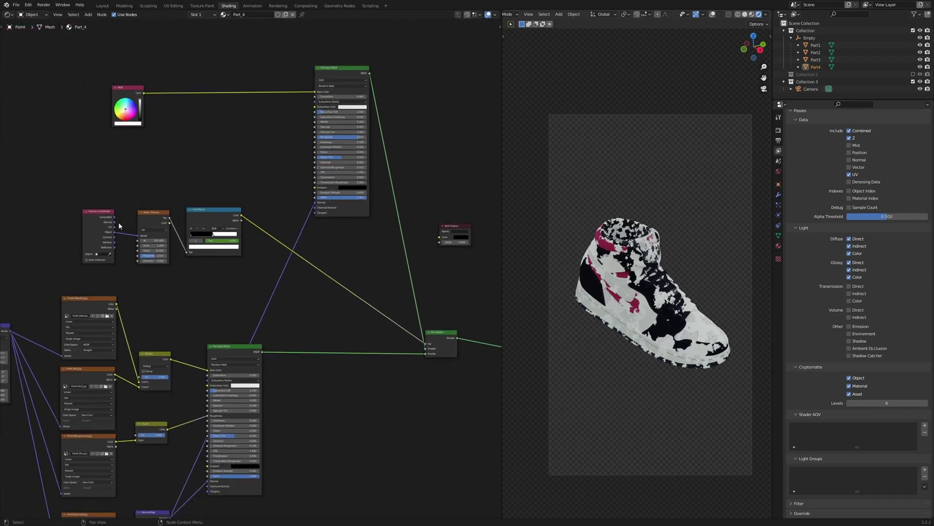
left_click_drag(114, 233, 302, 269)
scroll(377, 243, "up", 3)
middle_click_drag(355, 248, 270, 273)
scroll(270, 273, "up", 3)
middle_click_drag(325, 249, 294, 252)
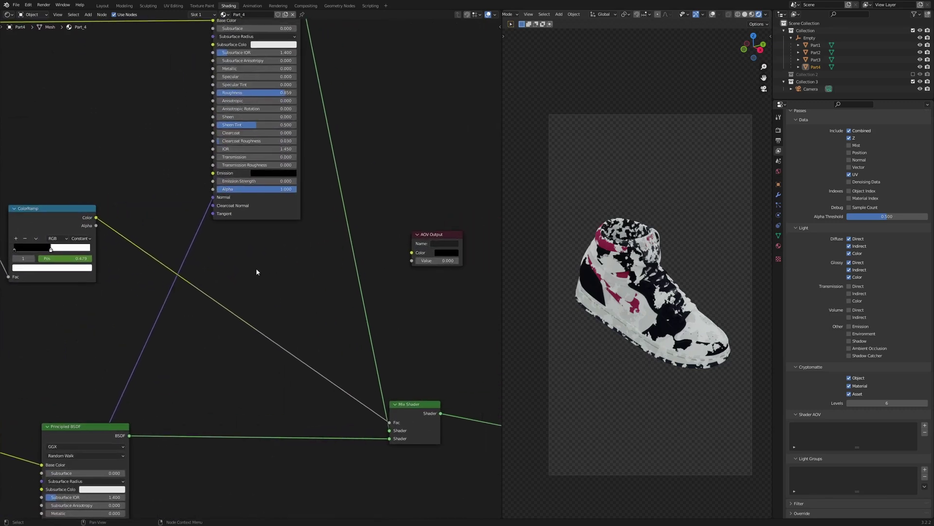
middle_click_drag(181, 270, 248, 269)
scroll(469, 236, "down", 1)
middle_click_drag(468, 236, 390, 244)
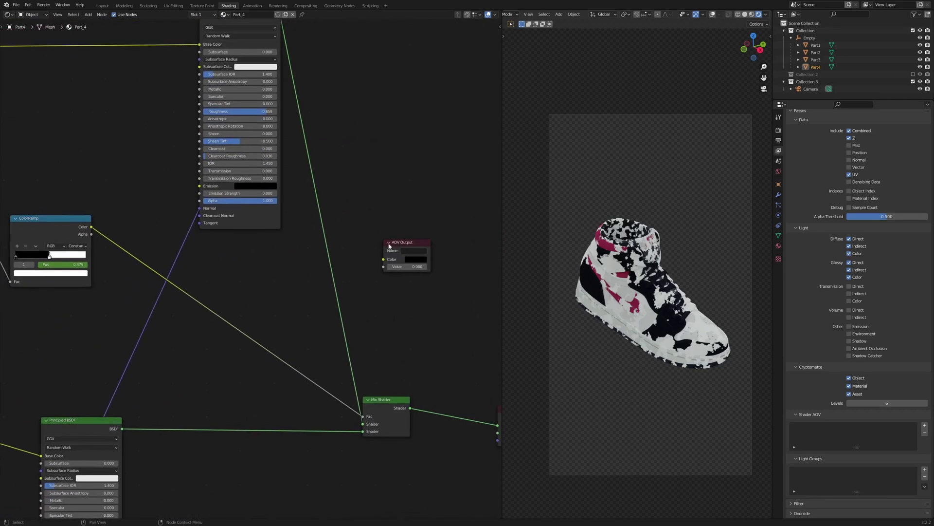
Step: Connect the ColorRamp's Color output to the AOV Output node's Color input and name the AOV 4
left_click_drag(392, 241, 383, 239)
scroll(361, 224, "up", 2)
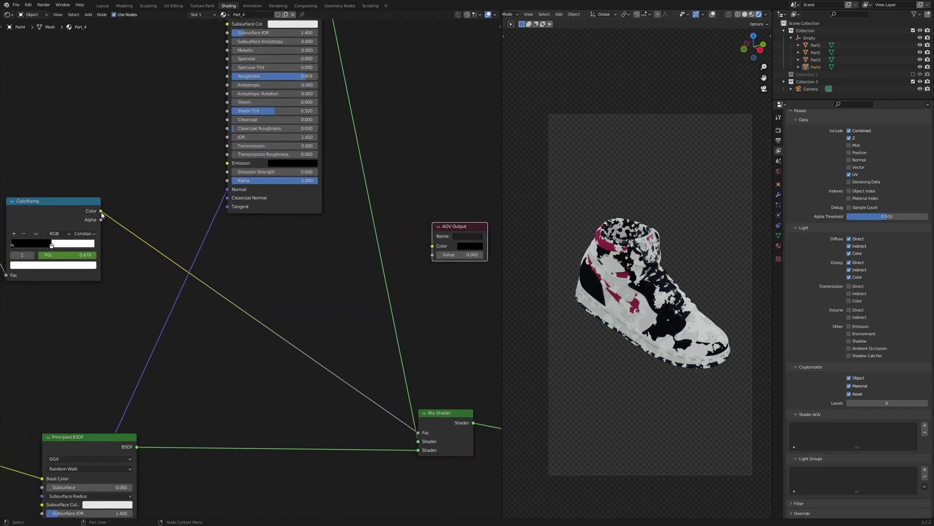
left_click_drag(101, 211, 432, 245)
middle_click_drag(267, 273, 242, 215)
scroll(132, 187, "down", 1)
scroll(132, 188, "up", 3)
scroll(262, 240, "down", 4)
scroll(219, 224, "up", 2)
scroll(244, 219, "up", 1)
middle_click_drag(325, 219, 234, 238)
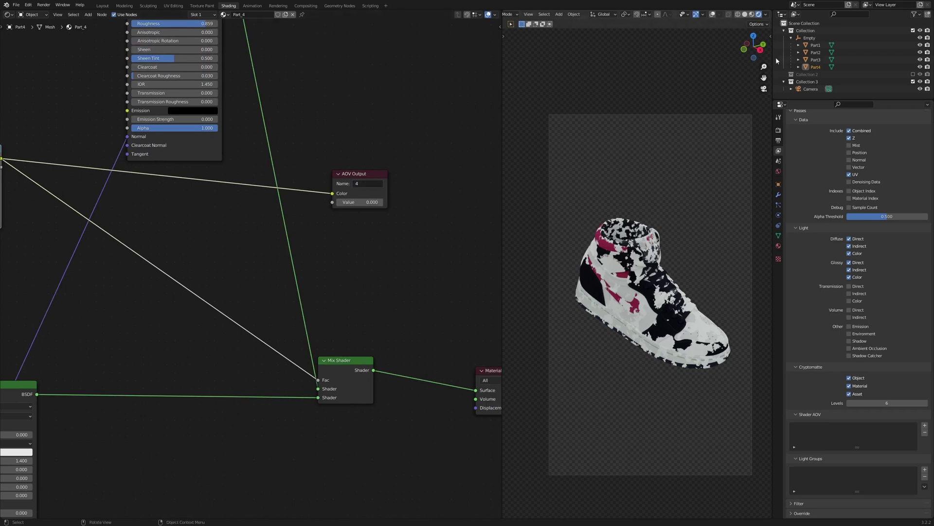
Step: Select Part4 and add a Color shader AOV named 4 to the view layer passes
left_click(816, 60)
left_click(820, 68)
middle_click_drag(307, 167, 371, 169)
scroll(372, 169, "up", 1)
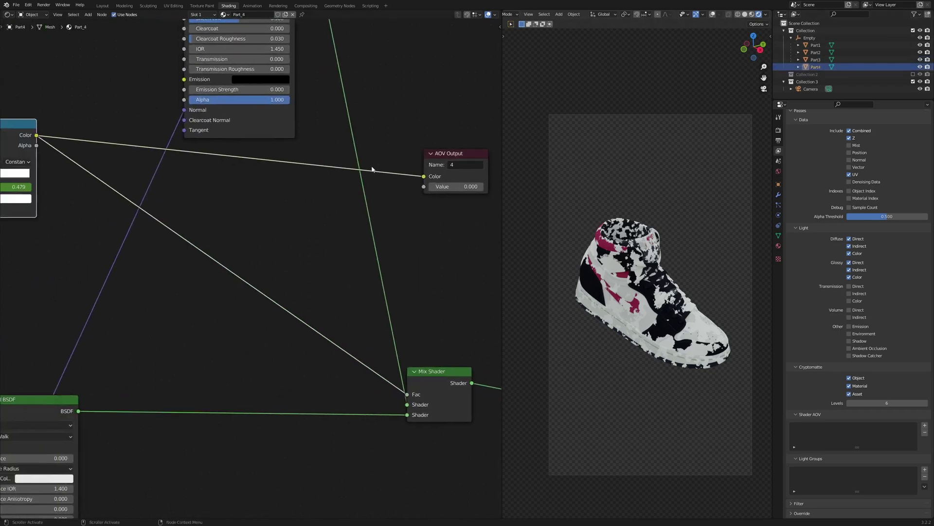
scroll(371, 169, "down", 3)
scroll(218, 192, "down", 2)
middle_click_drag(23, 183, 98, 146)
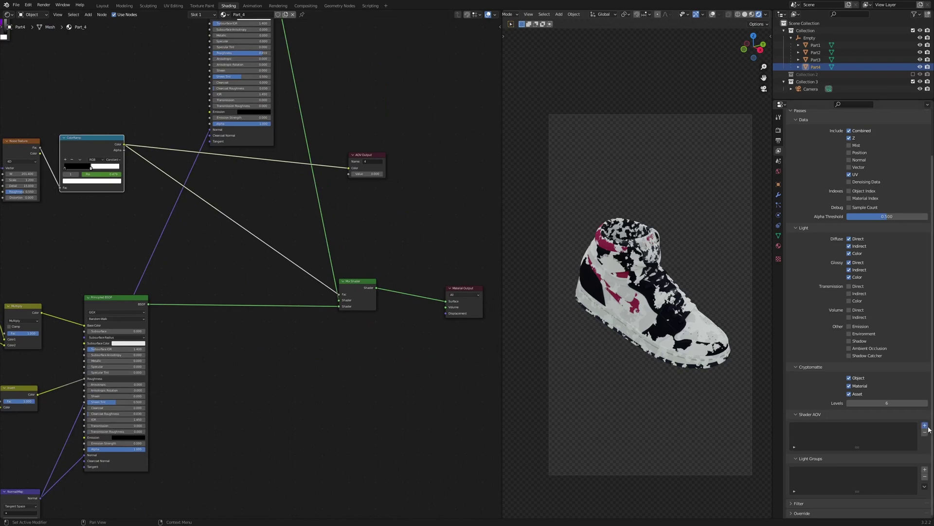
left_click(925, 425)
double_click(809, 427)
key("Return")
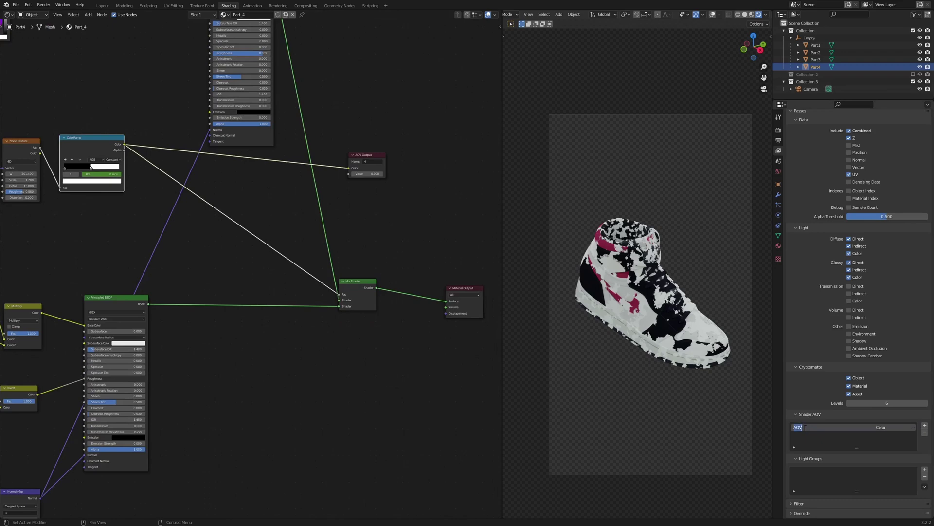
type("4")
left_click(399, 187)
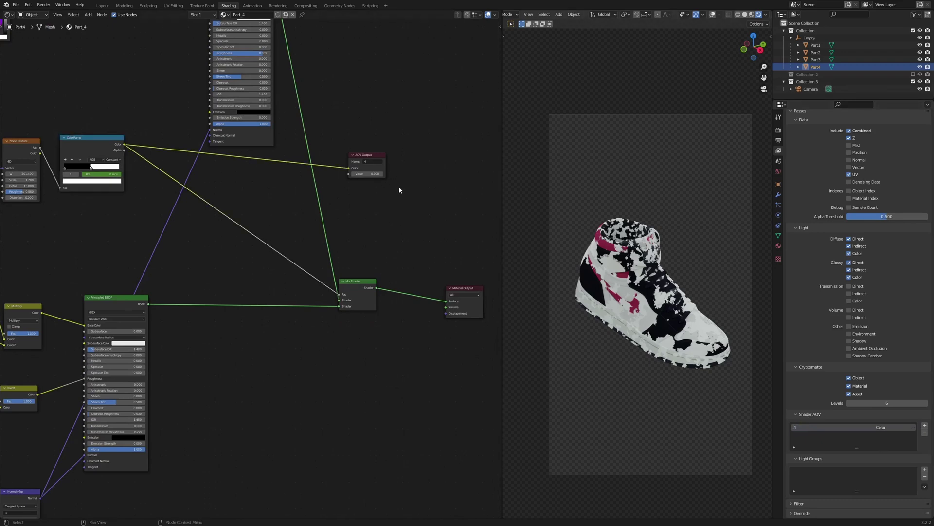
Step: Save the file, render the current frame again with the new AOV and close the render window
key("ctrl+s")
key("F12")
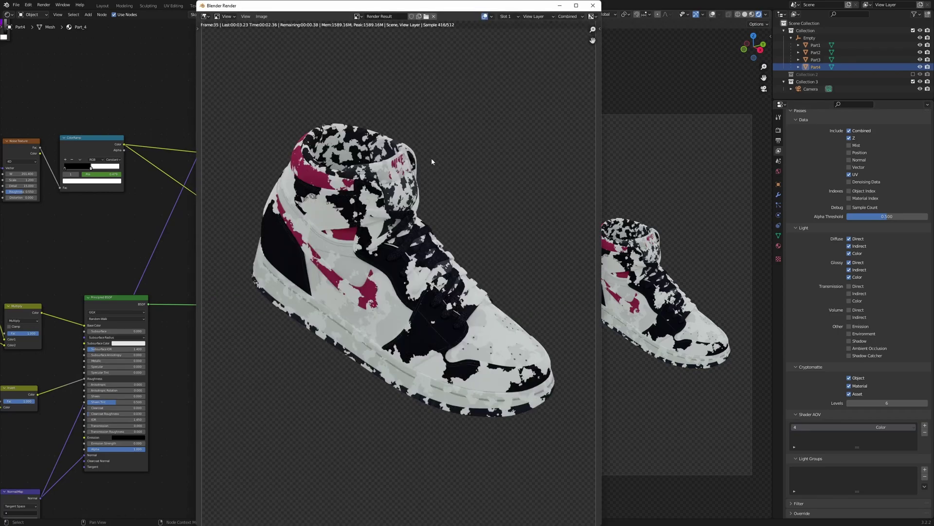
left_click(593, 5)
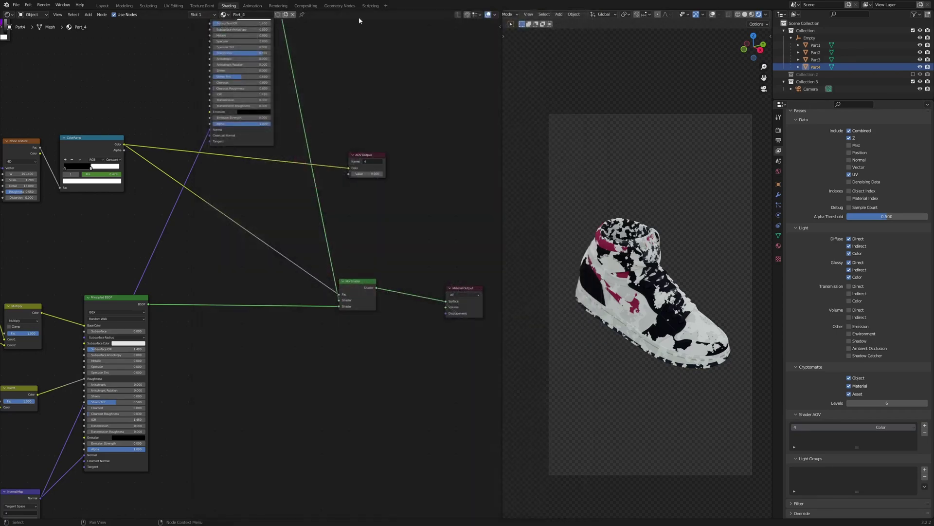
Step: Return to the Compositing workspace and send the Render Layers pass named 4 to the Viewer node
left_click(303, 6)
scroll(159, 248, "up", 3)
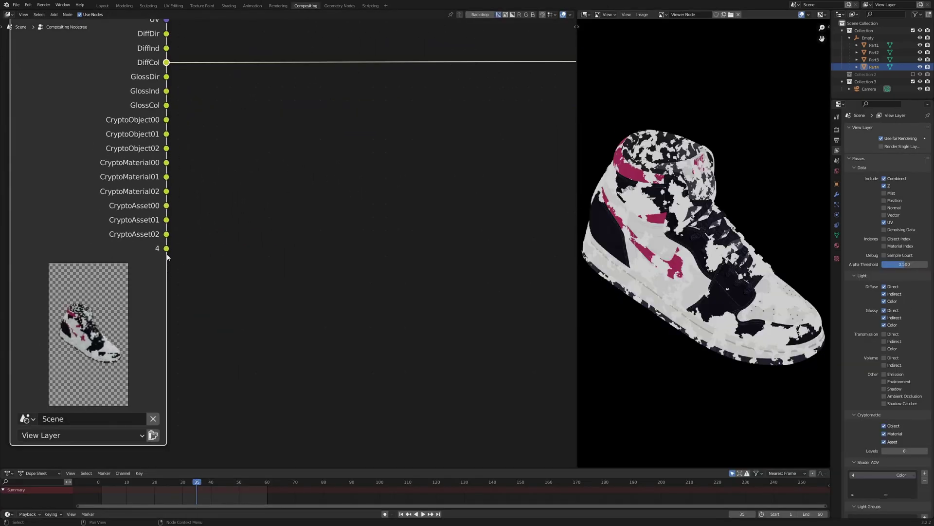
left_click(167, 249, "ctrl+shift")
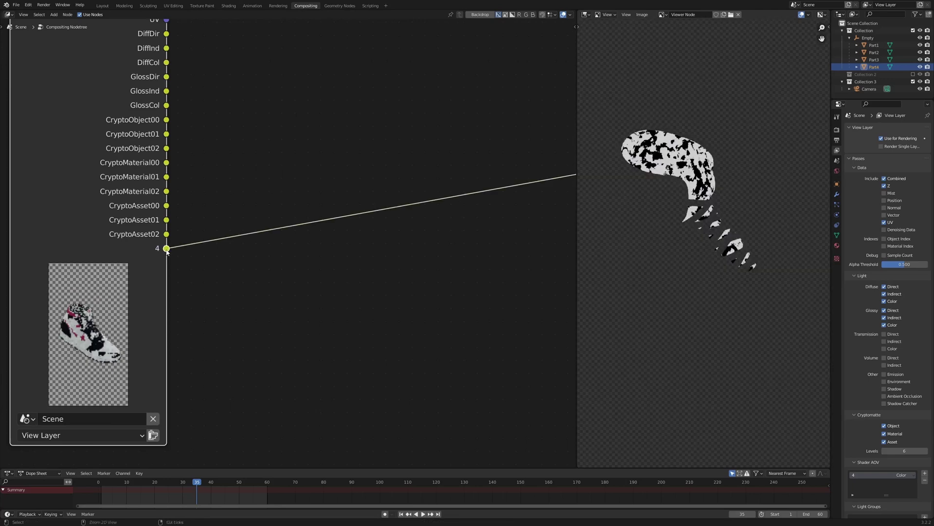
Step: Maximize the viewer image and examine the black-and-white mask of AOV pass 4 up close
scroll(657, 146, "up", 1)
key("ctrl+space")
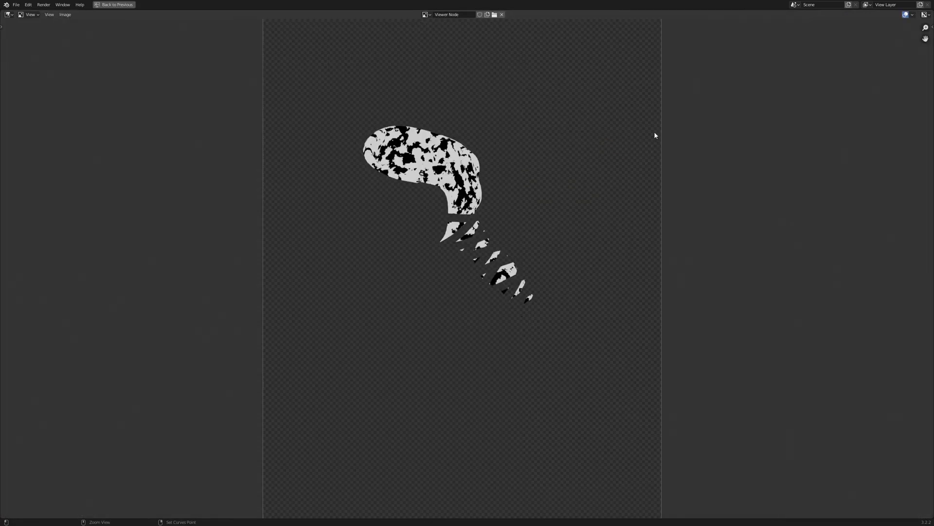
scroll(433, 157, "up", 2)
middle_click_drag(381, 151, 399, 209)
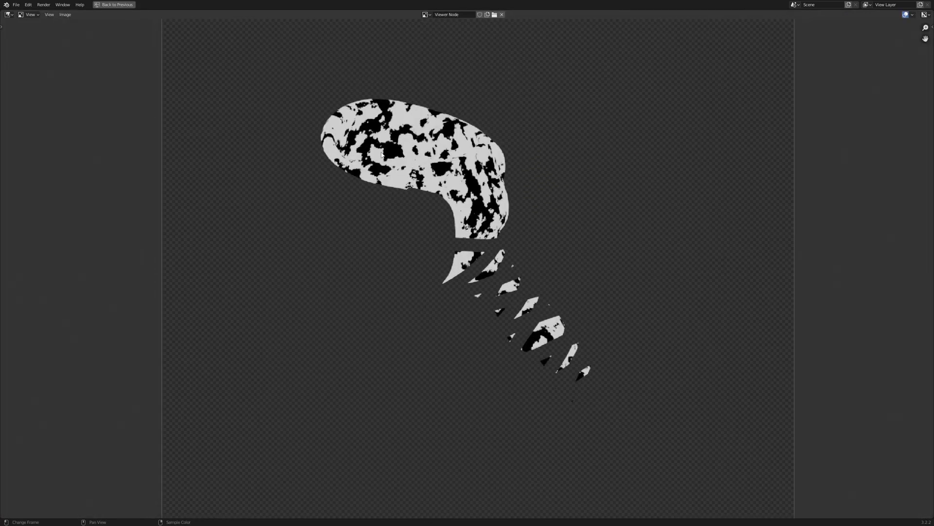
Step: Return to the Layout workspace, hide Part1, Part2 and Part3, and inspect Part4 alone in the viewport
key("ctrl+space")
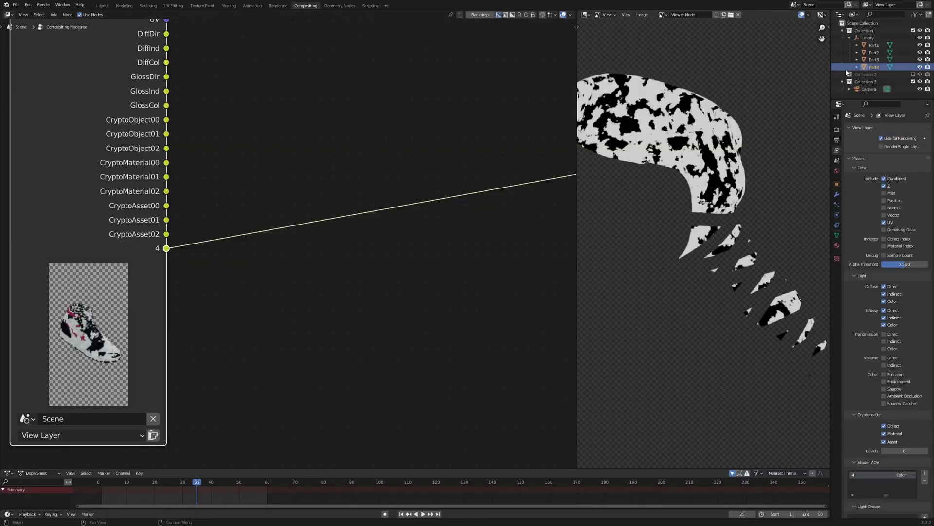
left_click(102, 6)
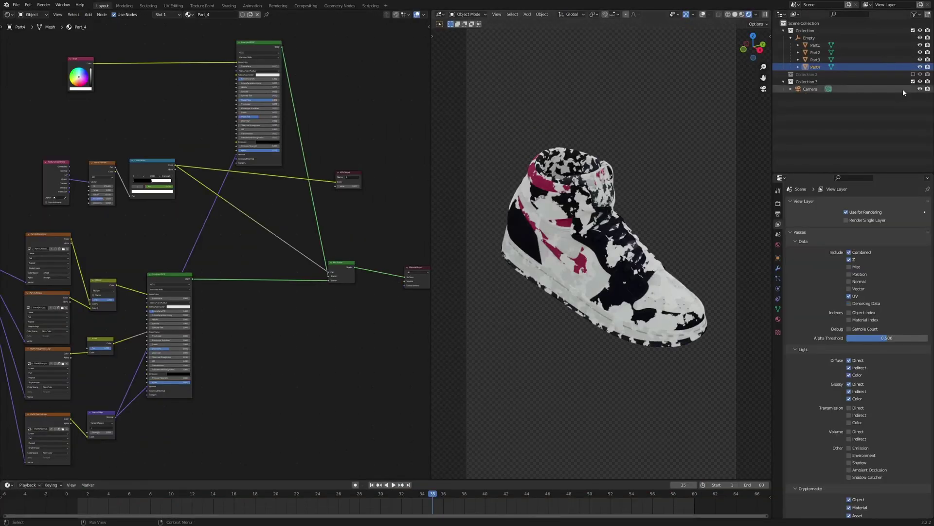
left_click_drag(920, 59, 920, 45)
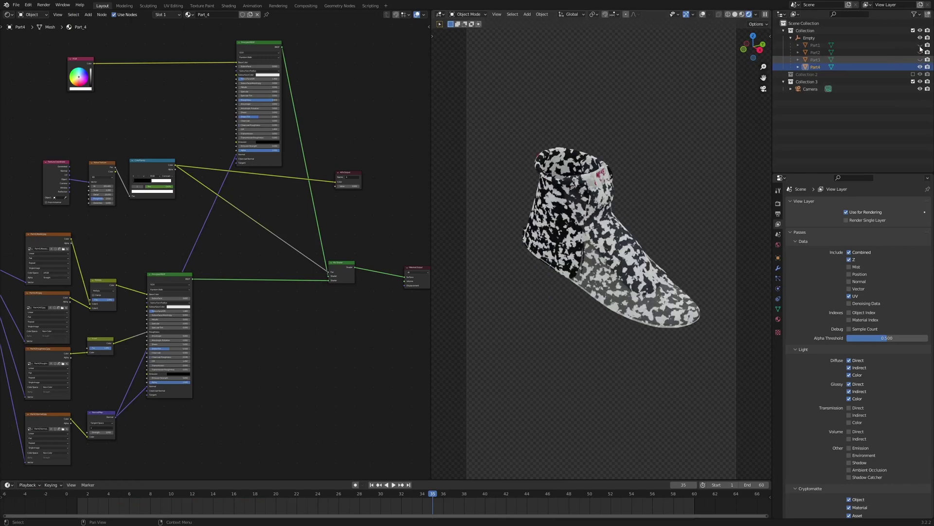
scroll(598, 219, "up", 2)
middle_click_drag(599, 220, 594, 200)
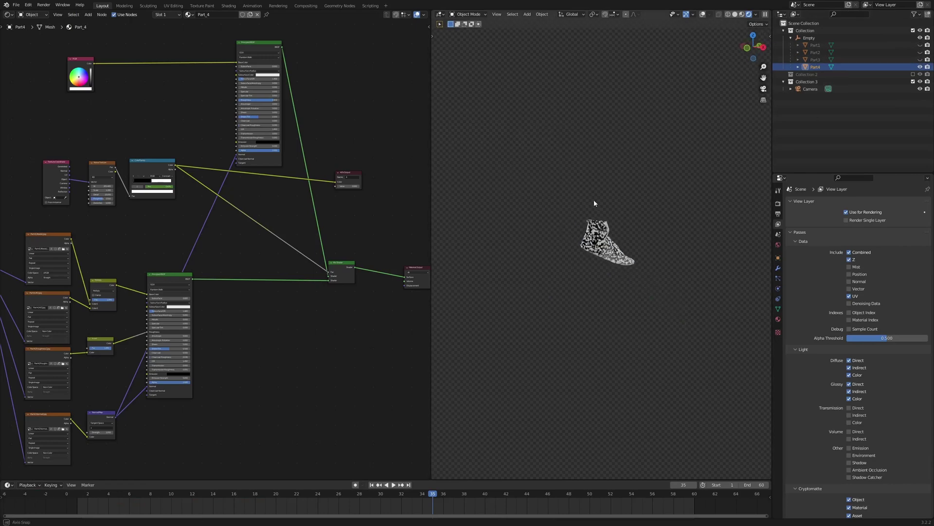
scroll(584, 235, "up", 4)
middle_click_drag(584, 235, 573, 205)
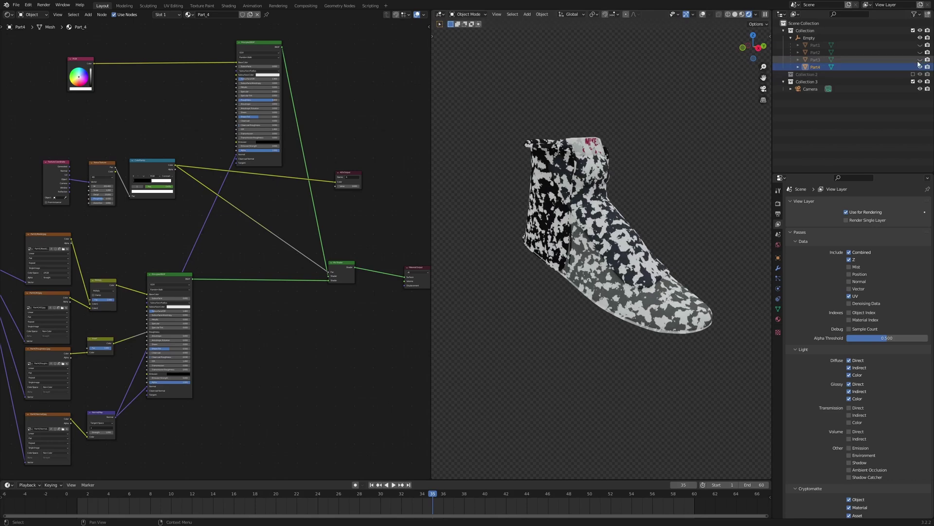
Step: Show Part1, Part2 and Part3 again and view the complete shoe
left_click_drag(920, 59, 921, 44)
scroll(584, 219, "up", 1)
middle_click_drag(572, 188, 588, 170)
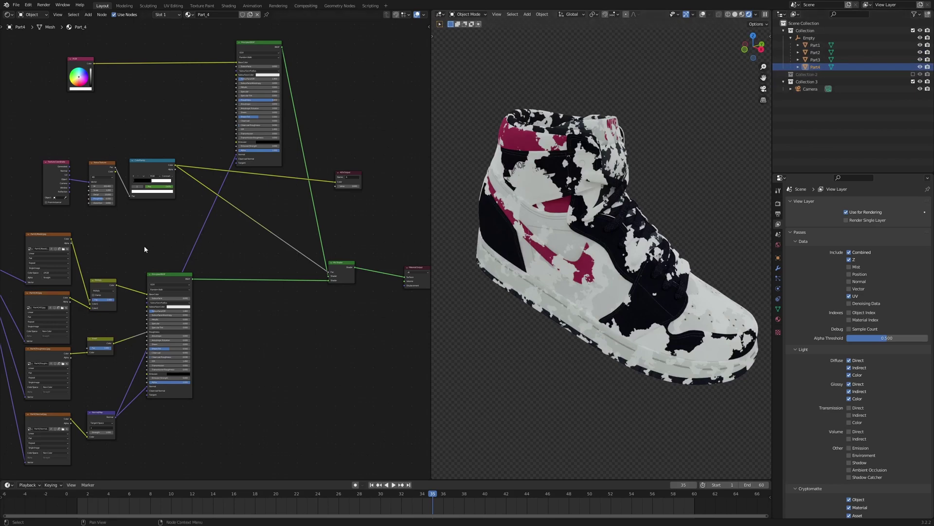
Step: Examine the noise and ColorRamp nodes feeding Part4's AOV Output, then return to the Compositing workspace
scroll(148, 210, "up", 3)
left_click_drag(47, 144, 150, 165)
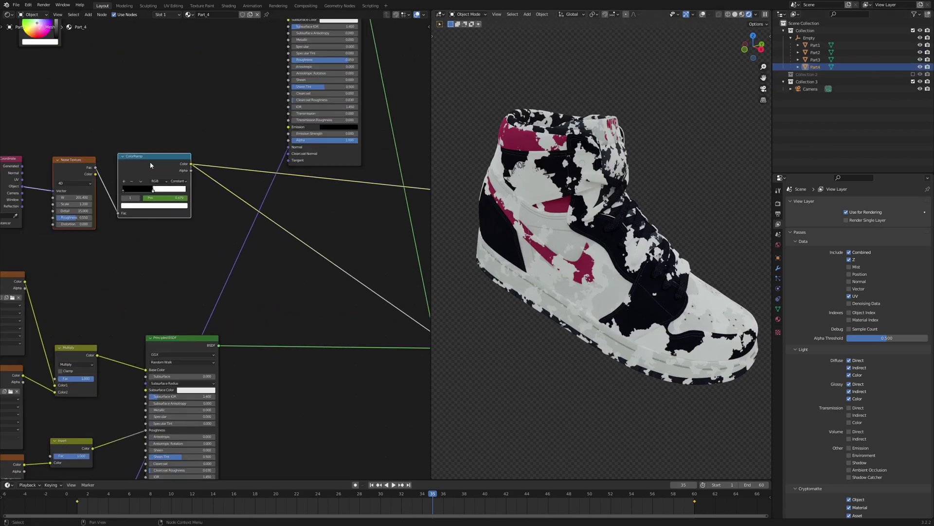
scroll(167, 125, "down", 3)
middle_click_drag(168, 124, 165, 150)
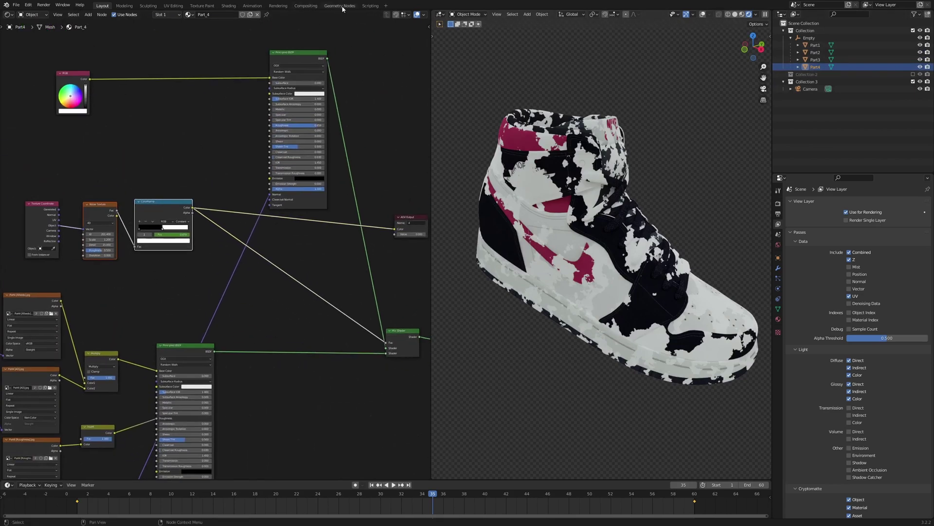
left_click(306, 6)
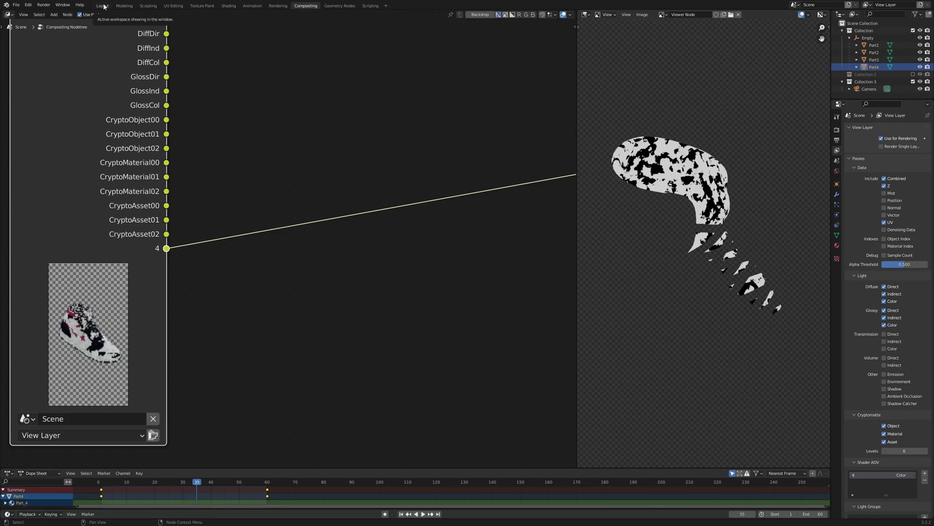
Step: In the Shading workspace, add Color shader AOVs named 3, 2 and 1 to the view layer passes
left_click(229, 5)
left_click_drag(394, 111, 344, 193)
left_click_drag(414, 132, 362, 197)
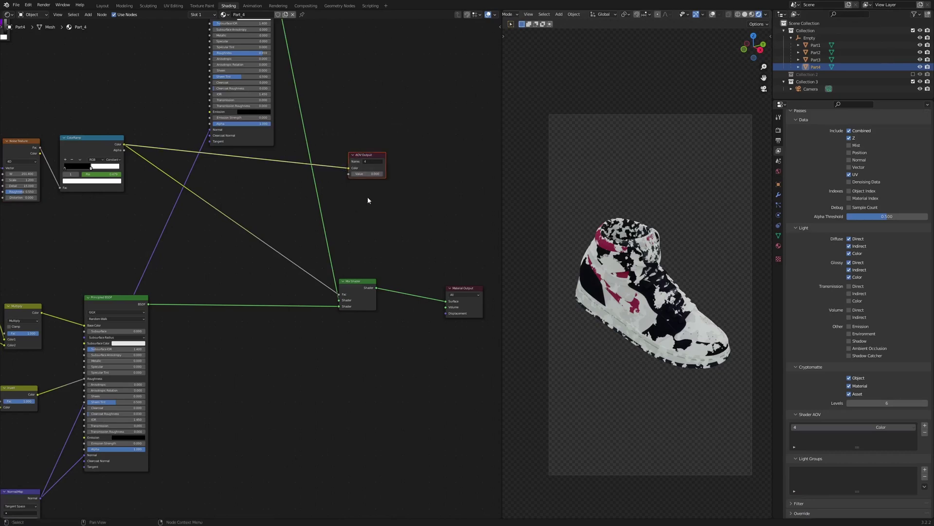
left_click(925, 425)
double_click(795, 442)
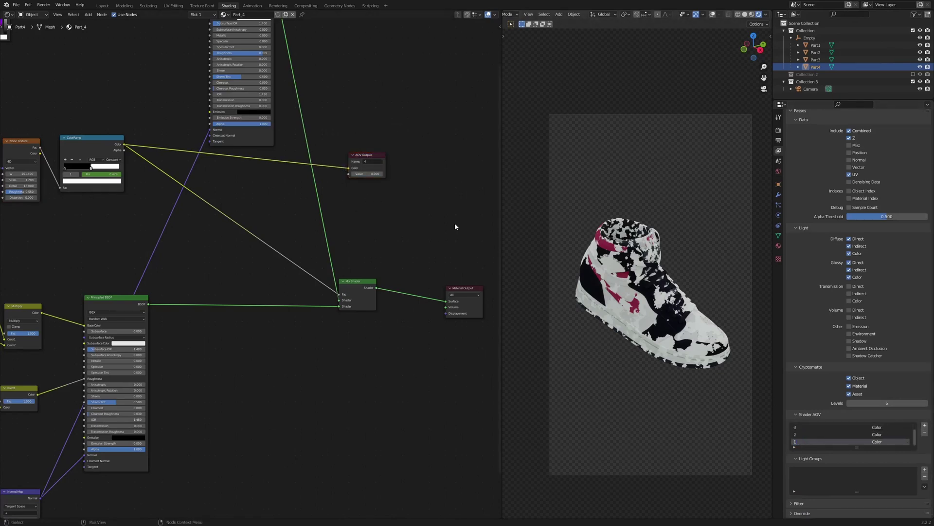
Step: Copy Part4's AOV Output node into Part3's material and link the ColorRamp's Color output to its Color input
left_click(370, 156)
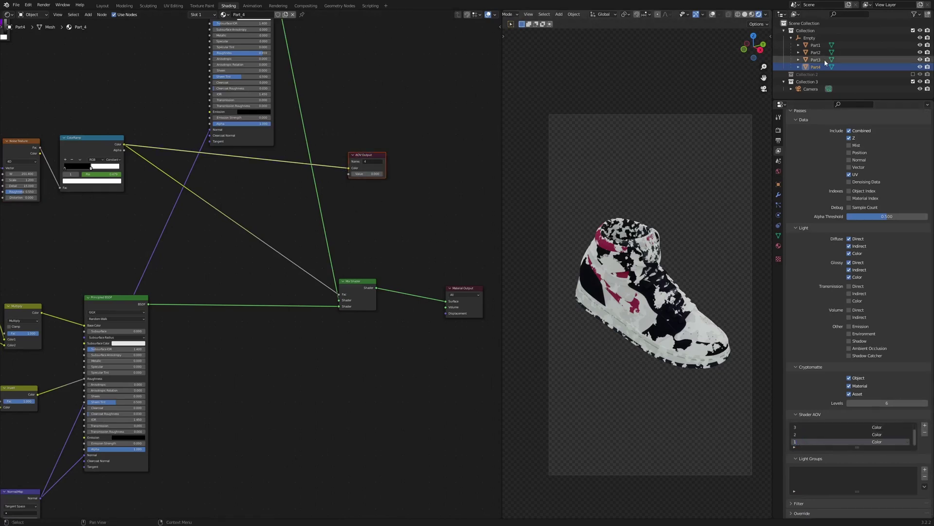
left_click(822, 61)
left_click_drag(96, 171, 447, 197)
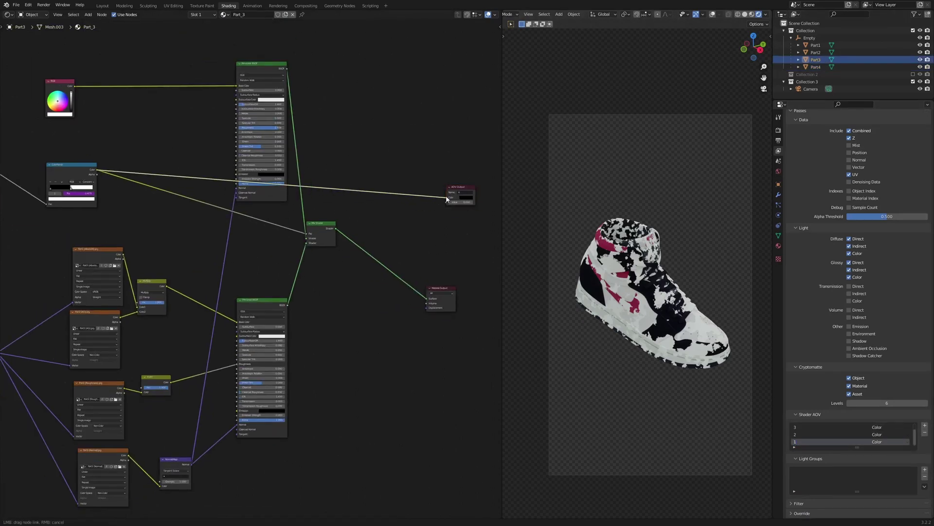
Step: Give the Part2 and Part1 materials the same AOV Output node fed by their ColorRamp color, and save the file
left_click(817, 54)
left_click(816, 59)
left_click(816, 45)
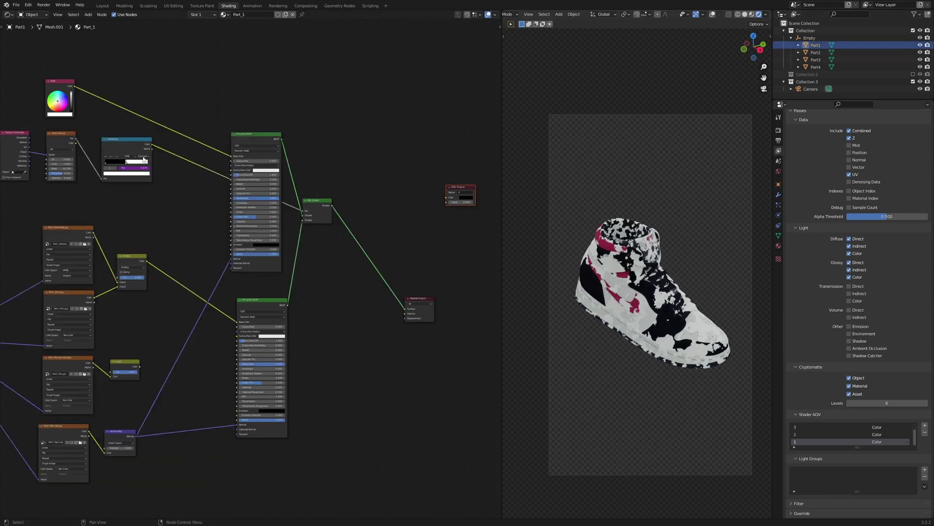
key("ctrl+s")
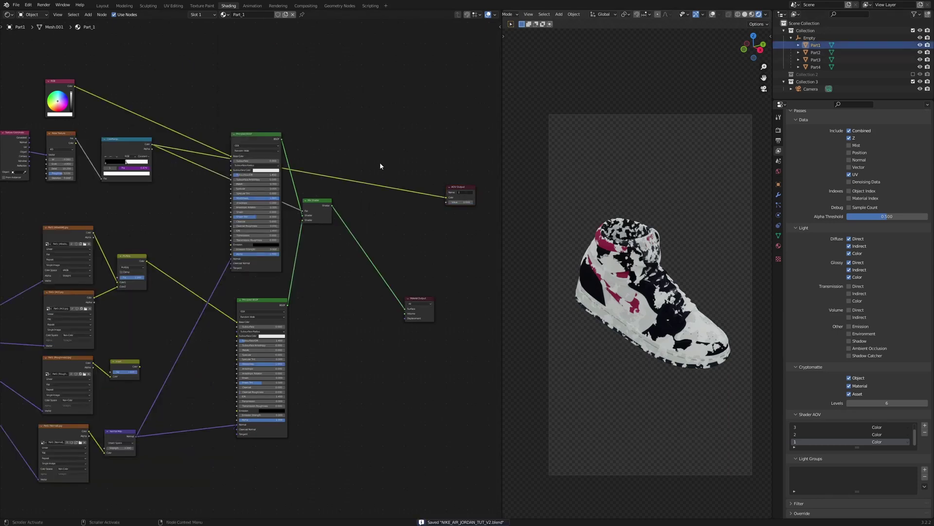
Step: Check the AOV Output node and its ColorRamp link in each part's material, from Part1 through Part4 and back
scroll(451, 197, "up", 2)
left_click_drag(355, 152, 461, 223)
left_click(816, 53)
left_click(816, 59)
left_click(815, 66)
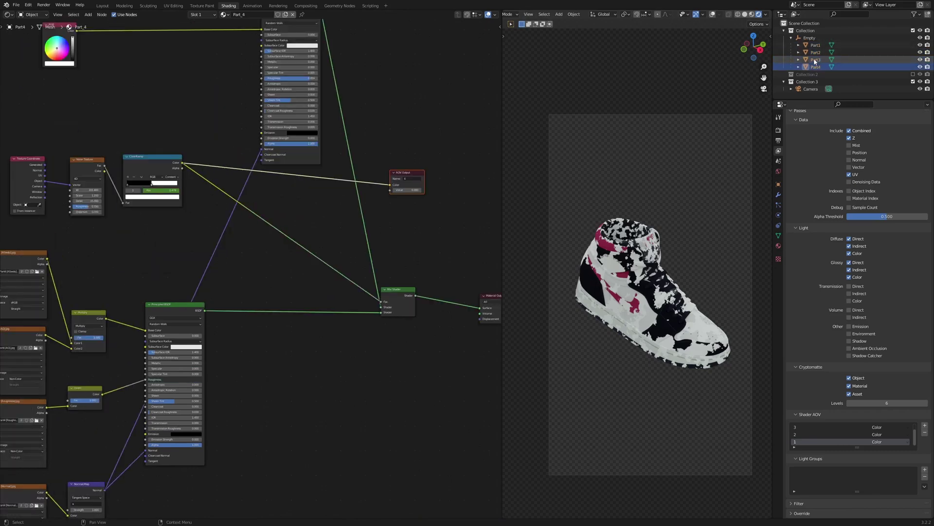
left_click(815, 53)
left_click(815, 45)
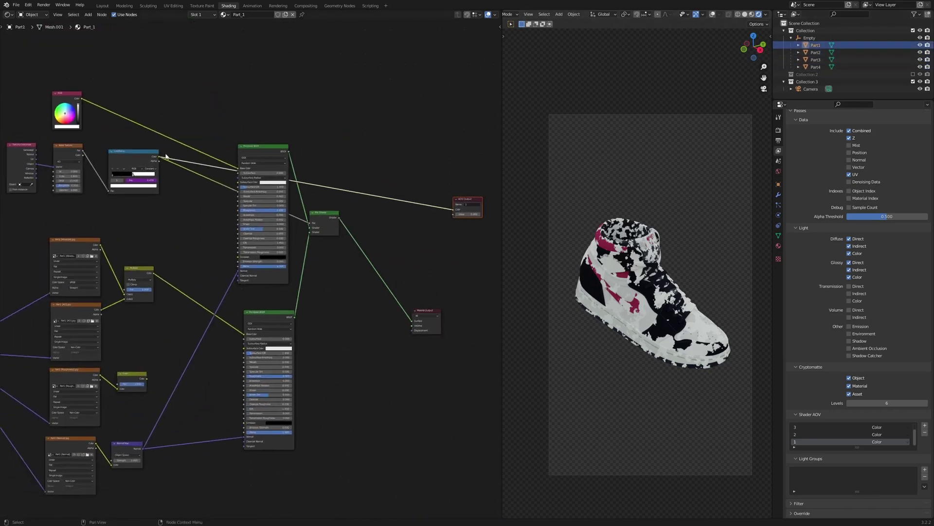
scroll(287, 168, "down", 1)
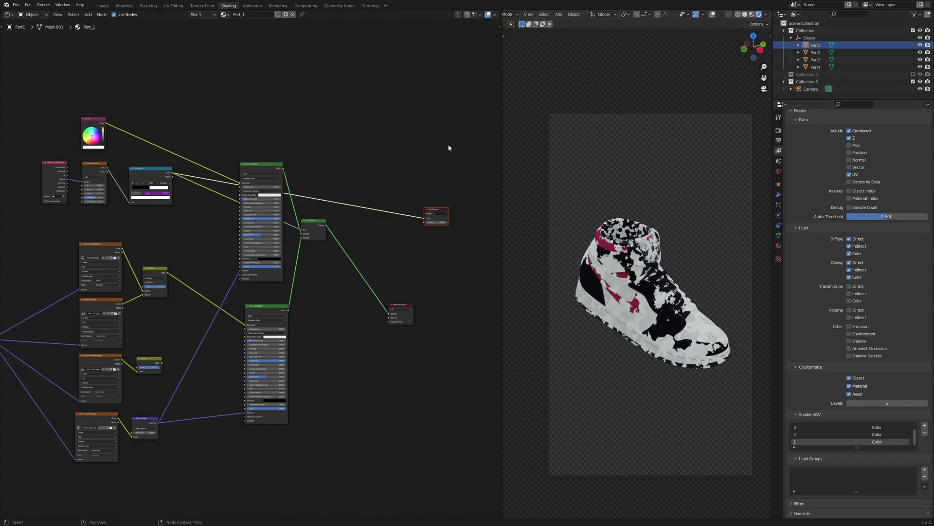
left_click_drag(388, 139, 443, 250)
middle_click_drag(380, 159, 354, 166)
scroll(344, 183, "up", 2)
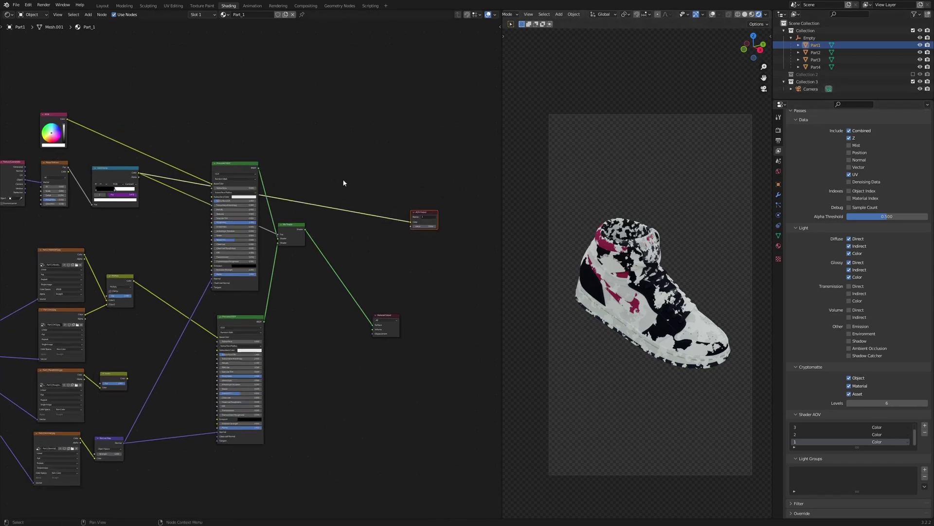
Step: Go through the materials of all four parts once more, comparing the names and connections of their AOV Output nodes
left_click(809, 66)
left_click(809, 59)
left_click(810, 52)
left_click(811, 38)
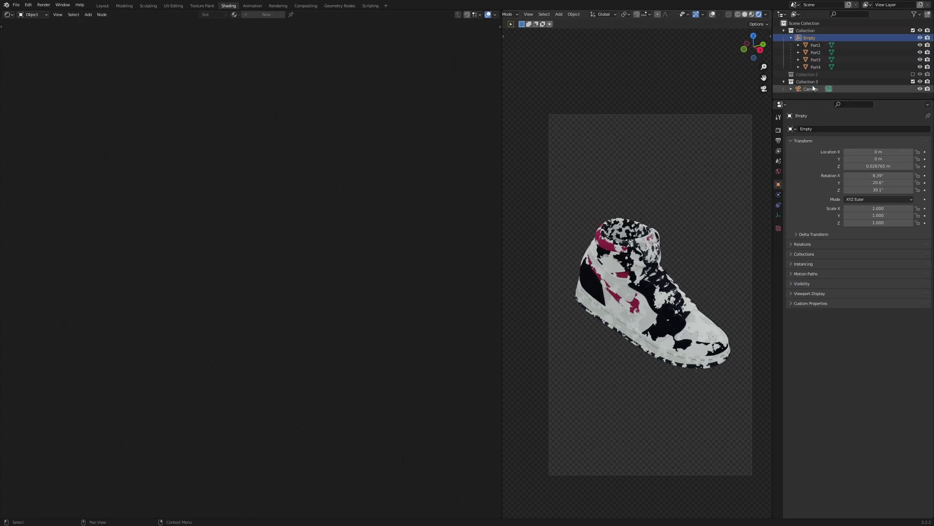
left_click(816, 52)
left_click(816, 59)
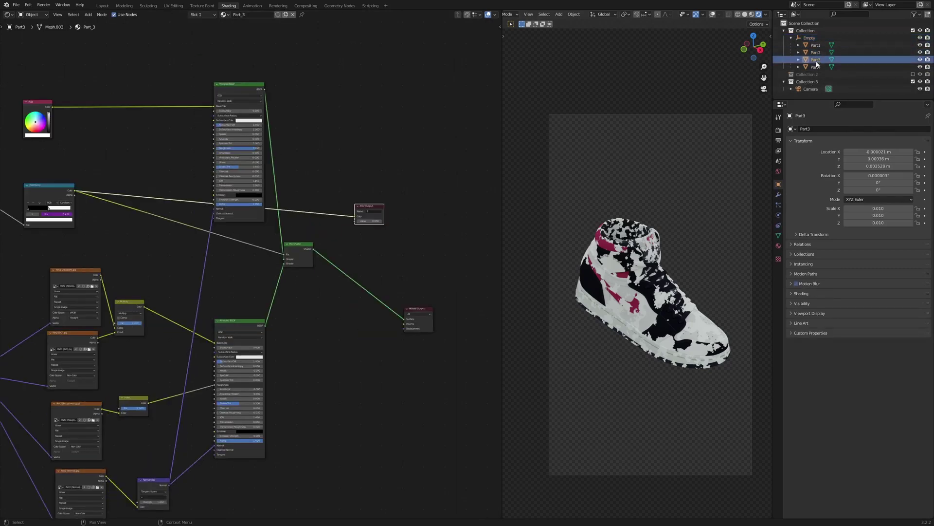
left_click(816, 67)
left_click(815, 45)
left_click(815, 68)
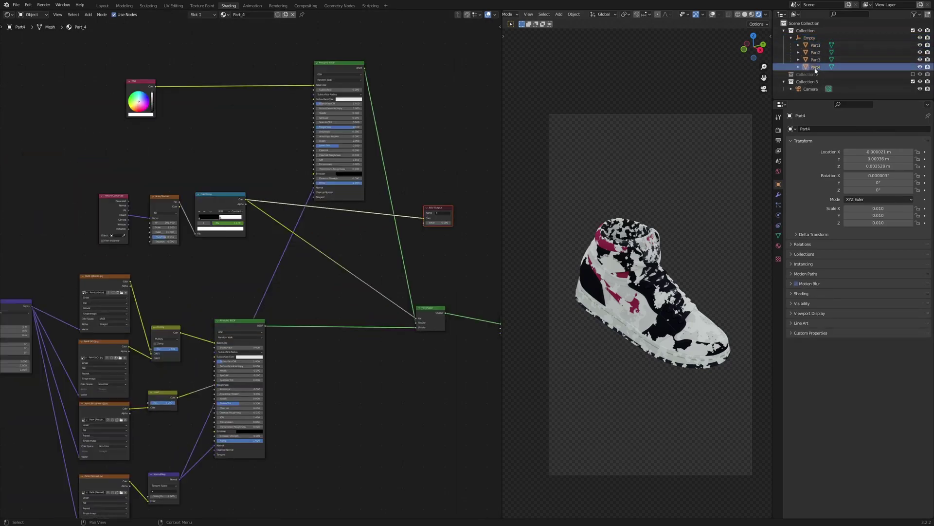
left_click(815, 60)
left_click(816, 45)
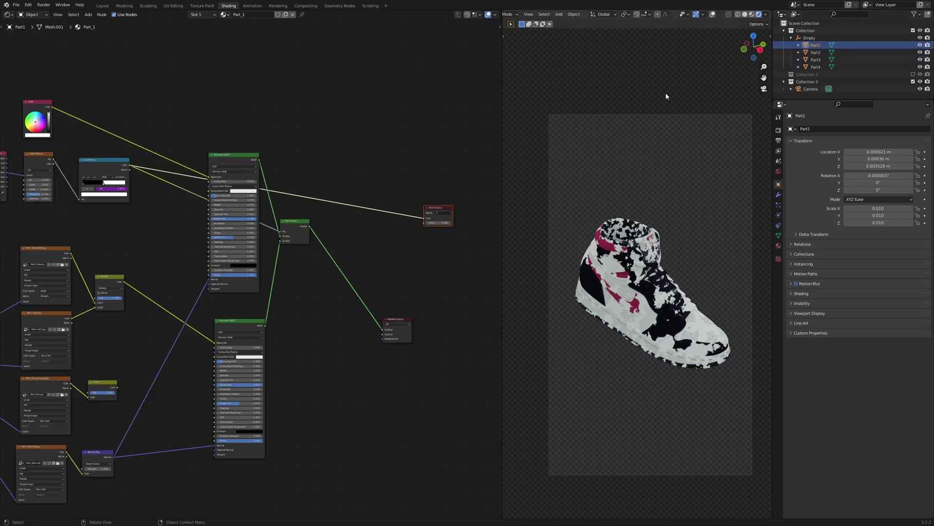
Step: Open the view layer properties and enlarge the Shader AOV list so that AOVs 4, 3, 2 and 1 all fit
left_click(779, 150)
scroll(830, 360, "down", 5)
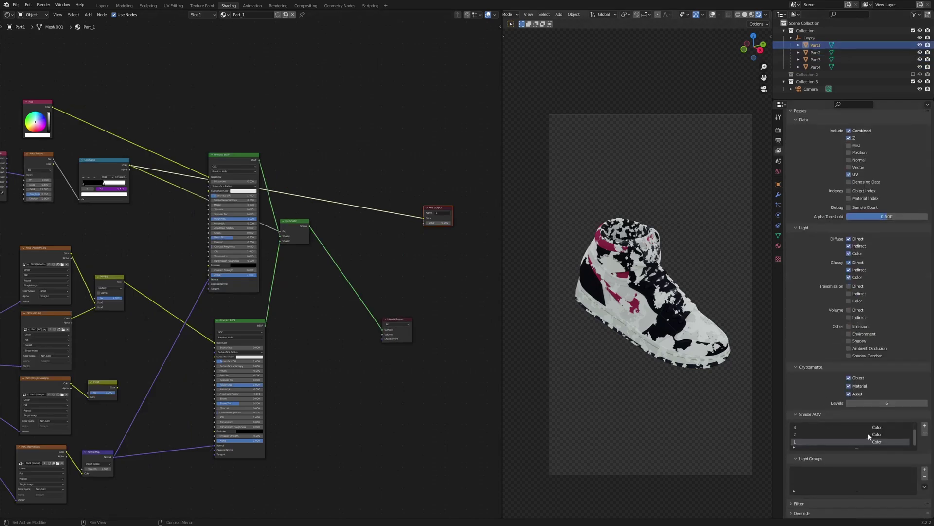
left_click(925, 426)
left_click_drag(857, 447, 857, 468)
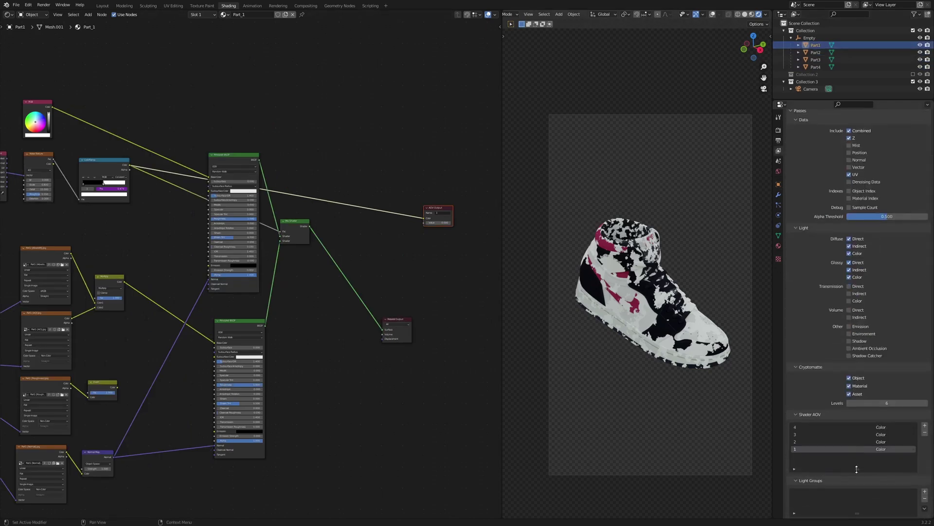
scroll(828, 431, "up", 1)
Step: Save the file and render the current frame with all four shader AOVs
left_click(404, 117)
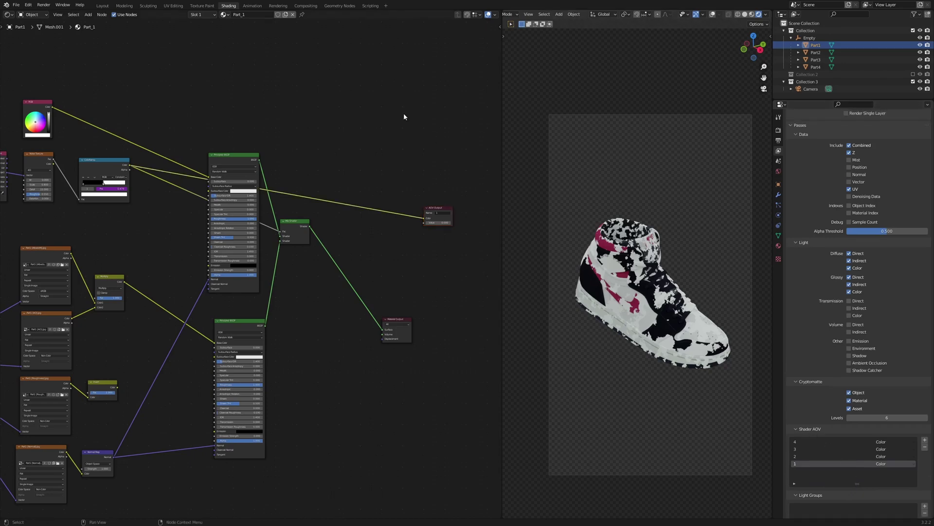
key("ctrl+s")
key("F12")
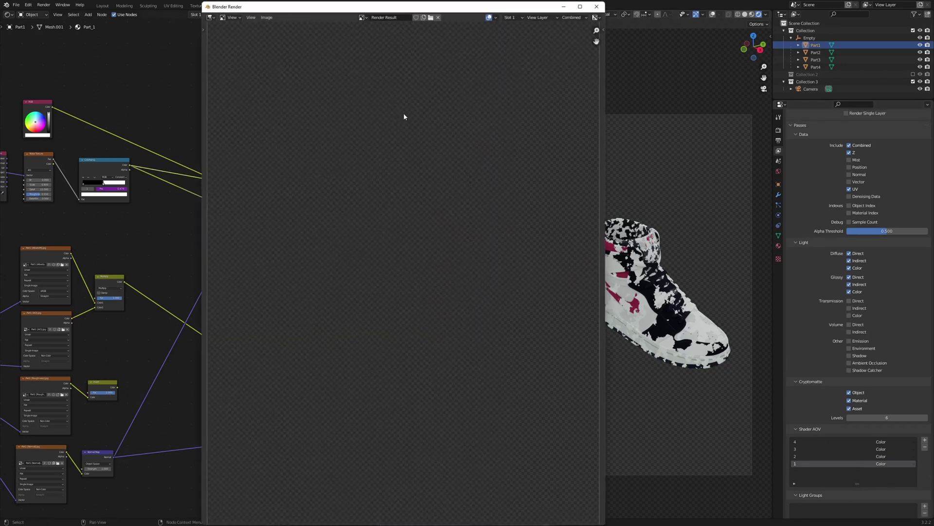
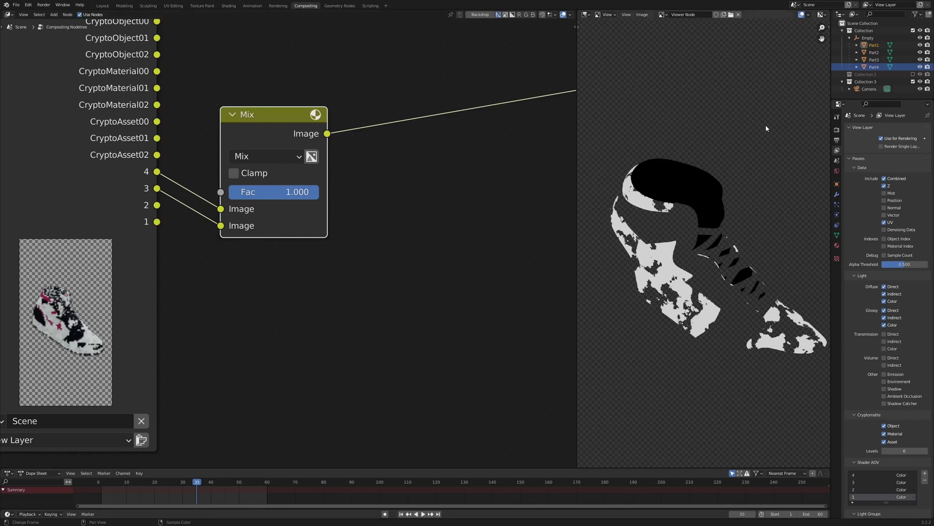
Step: Set the Mix node combining passes 4 and 3 to Add, inspect the combined mask up close, and align the node with those passes
left_click(253, 155)
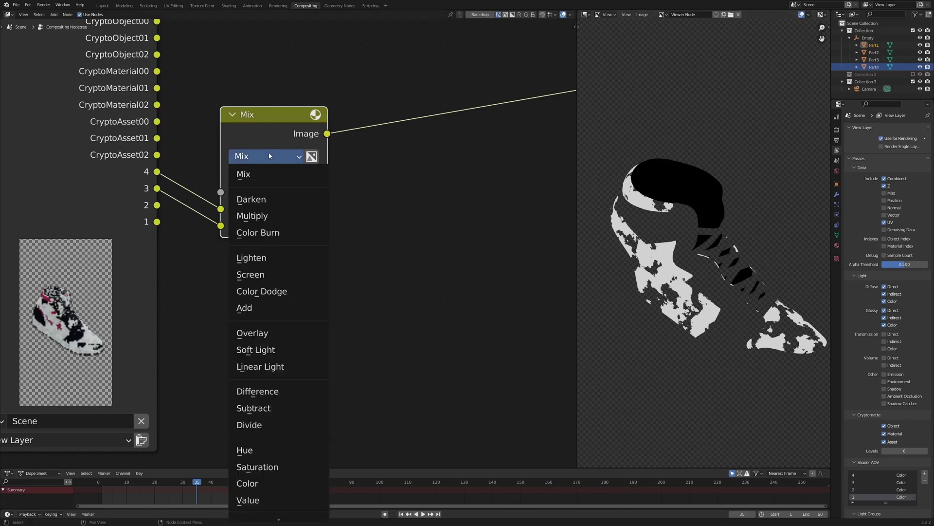
left_click(247, 307)
scroll(628, 215, "up", 1)
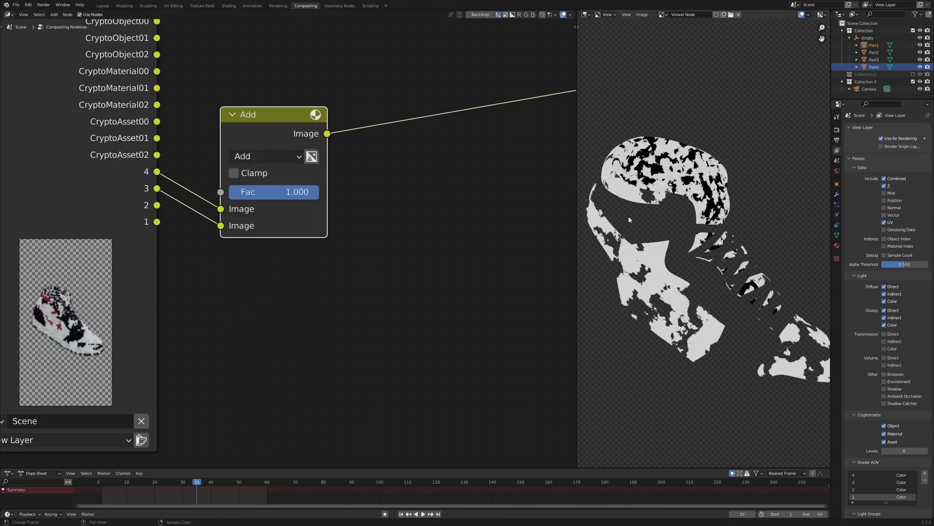
scroll(653, 169, "up", 6)
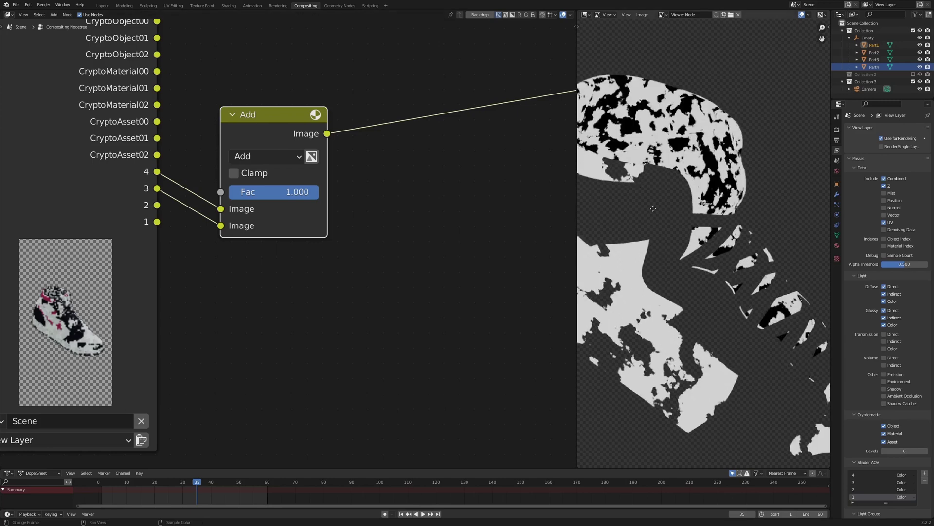
middle_click_drag(639, 235, 673, 179)
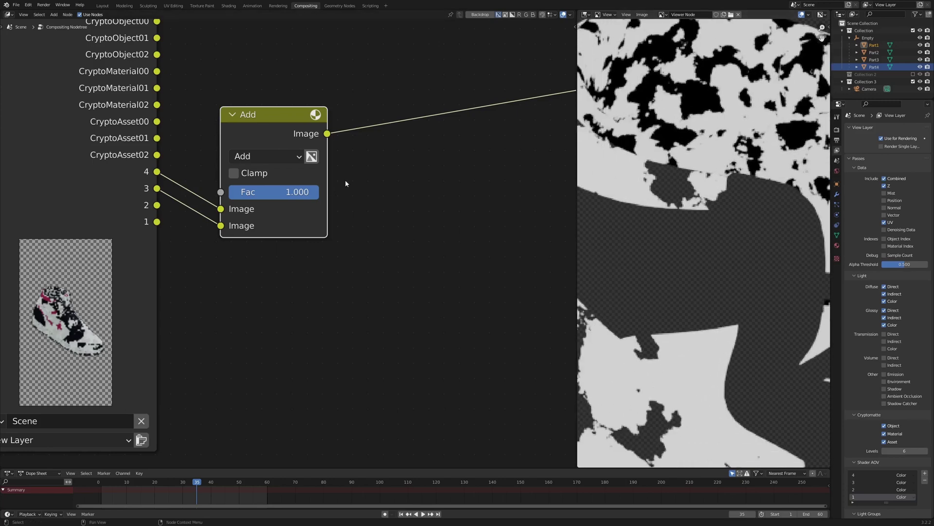
left_click_drag(250, 124, 238, 88)
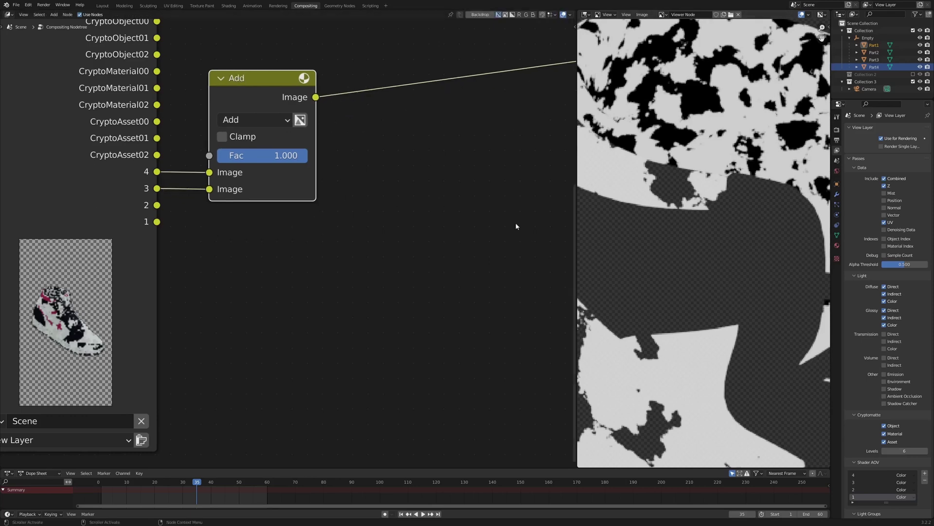
Step: In the Shading workspace, set the Value of Part1's AOV Output node to 1 and render the current frame again
left_click(229, 6)
scroll(392, 194, "up", 4)
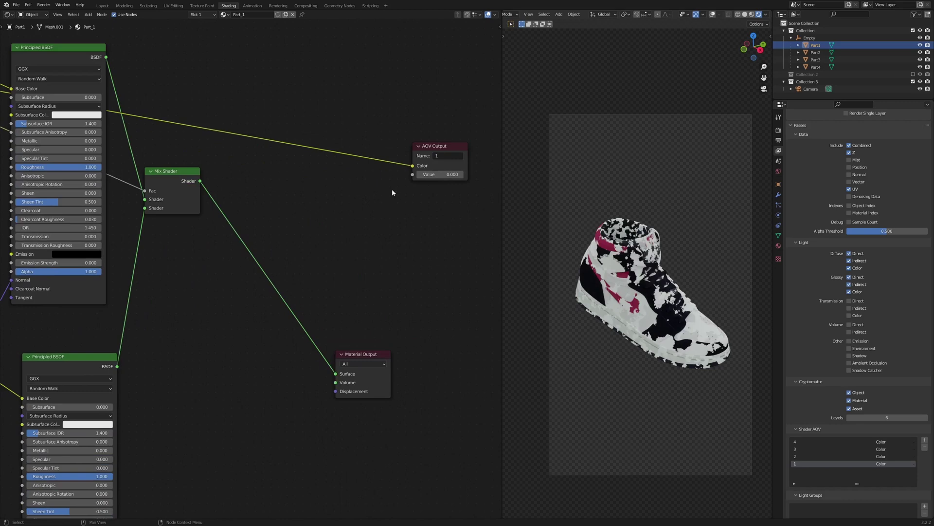
left_click(440, 174)
type("1")
key("Return")
key("F12")
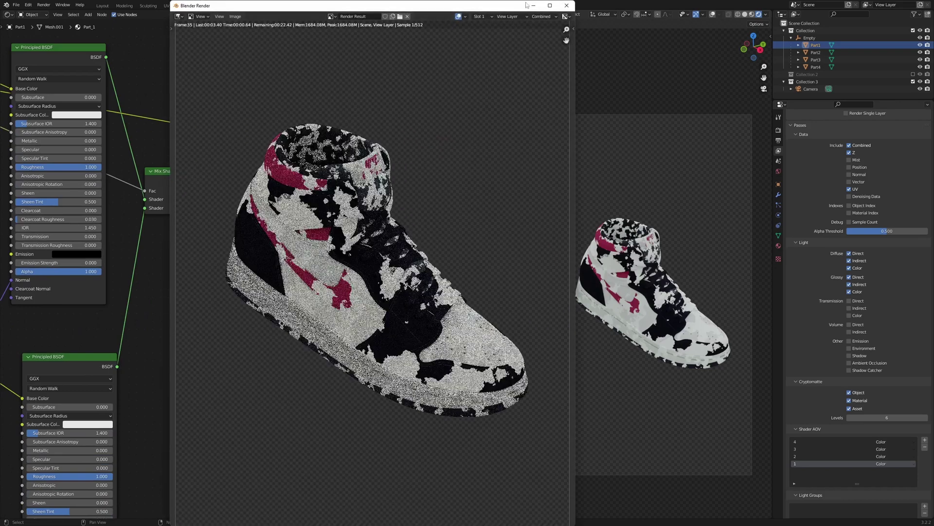
Step: Set the Value of Part1's AOV Output node to 0 in the Shading workspace and render the current frame again
left_click(566, 6)
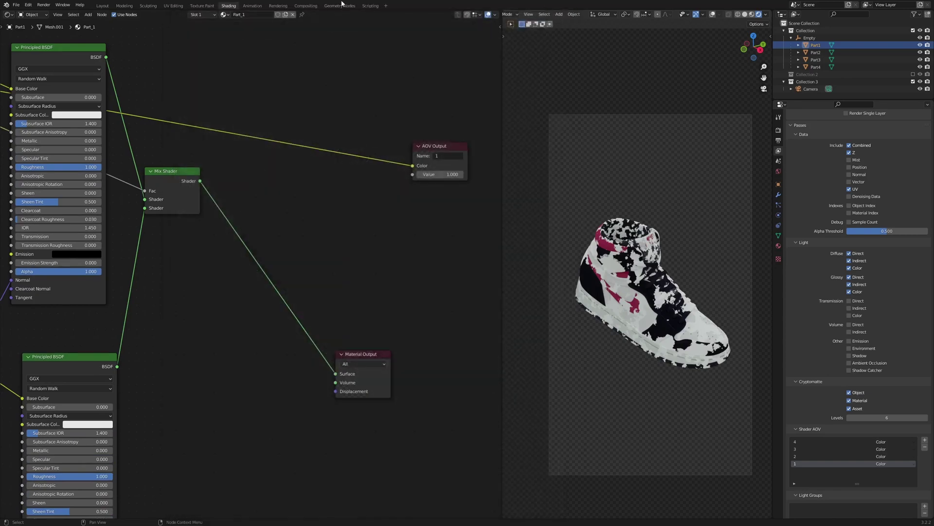
left_click(306, 6)
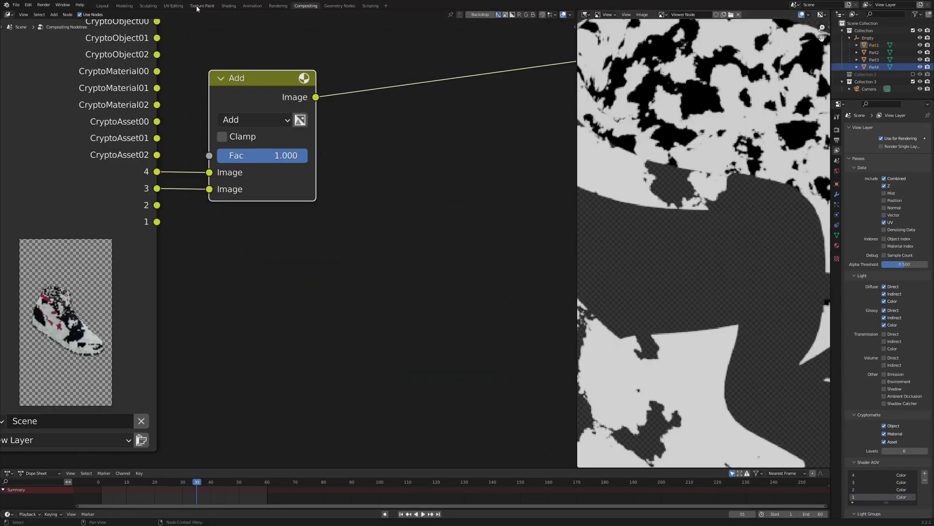
left_click(228, 5)
left_click(441, 174)
type("0")
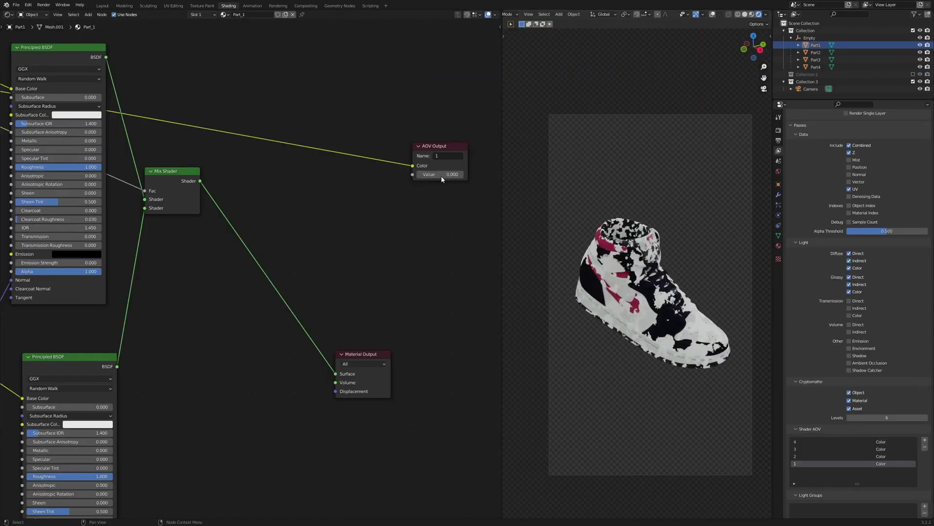
key("Return")
key("F12")
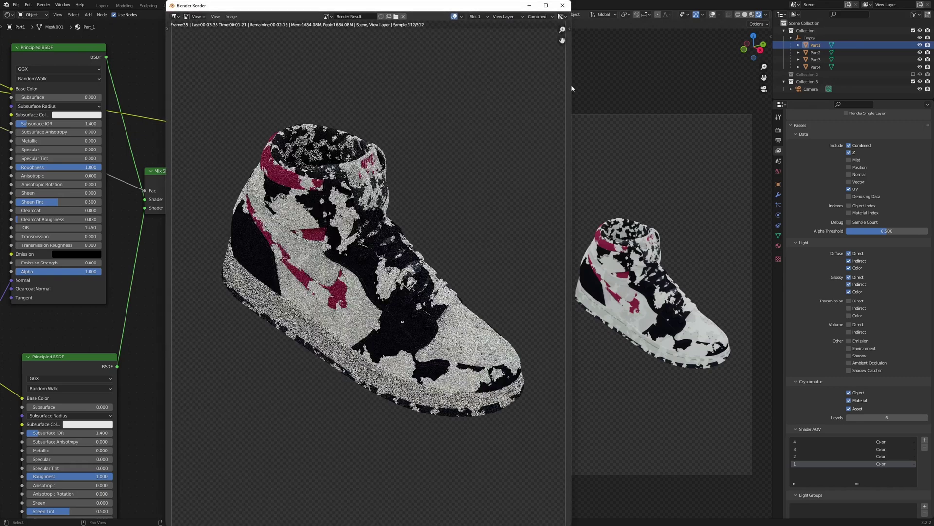
left_click(564, 5)
Step: In the Compositing workspace, duplicate the Add node after the first one, connect pass 2 to its second Image input and align it
left_click(305, 6)
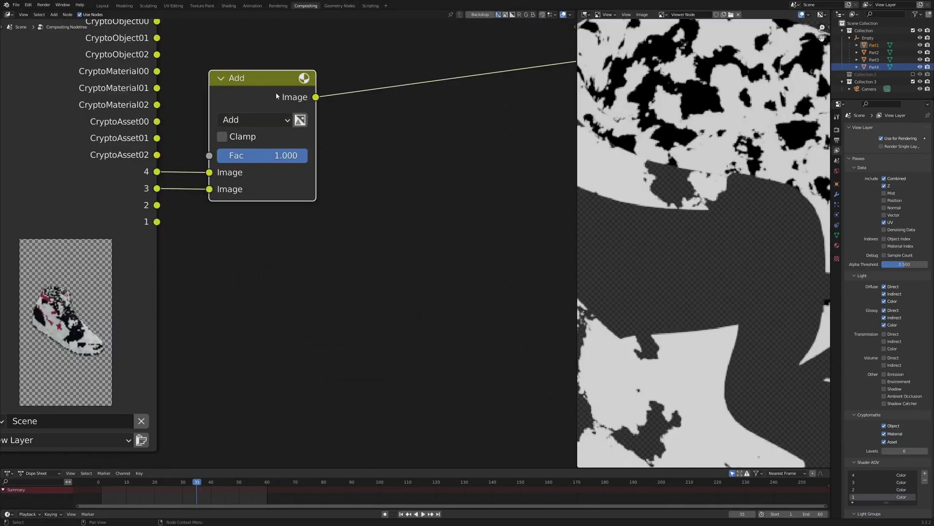
scroll(276, 96, "down", 3)
scroll(608, 173, "down", 3)
scroll(560, 173, "down", 2)
scroll(584, 173, "down", 3)
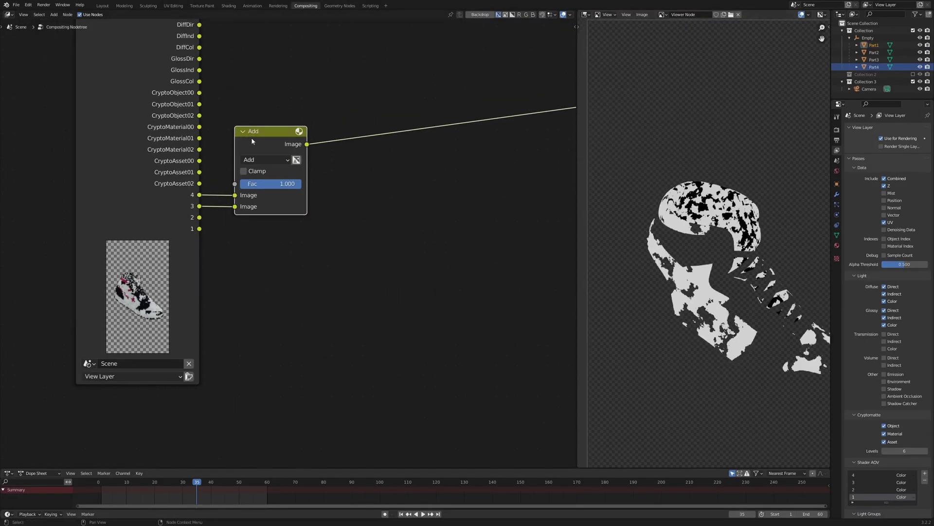
key("shift+d")
left_click(368, 144)
left_click_drag(350, 209, 201, 220)
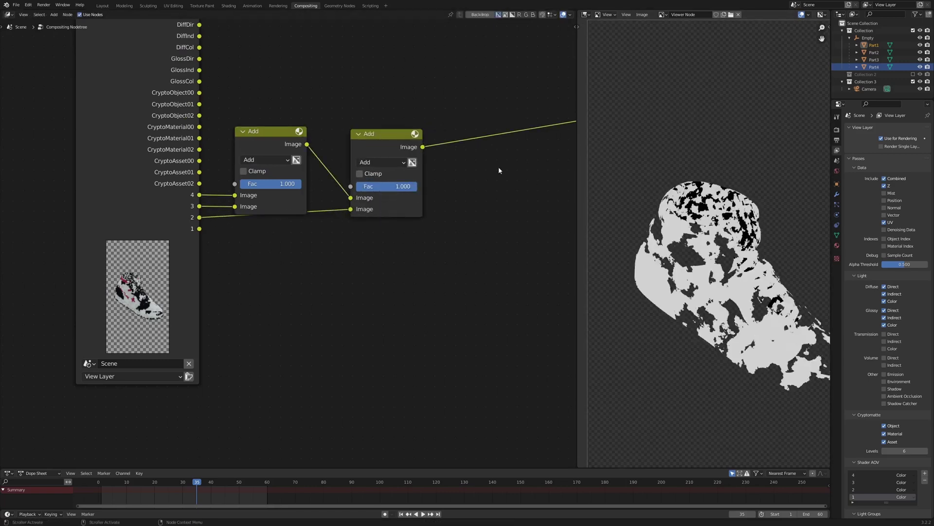
left_click_drag(393, 140, 381, 151)
Step: Duplicate the Add node once more, connect pass 1 to its second Image input, align it and inspect the combined mask
key("shift+d")
left_click(485, 161)
left_click_drag(485, 164, 479, 180)
left_click_drag(446, 243, 200, 229)
left_click_drag(483, 179, 483, 177)
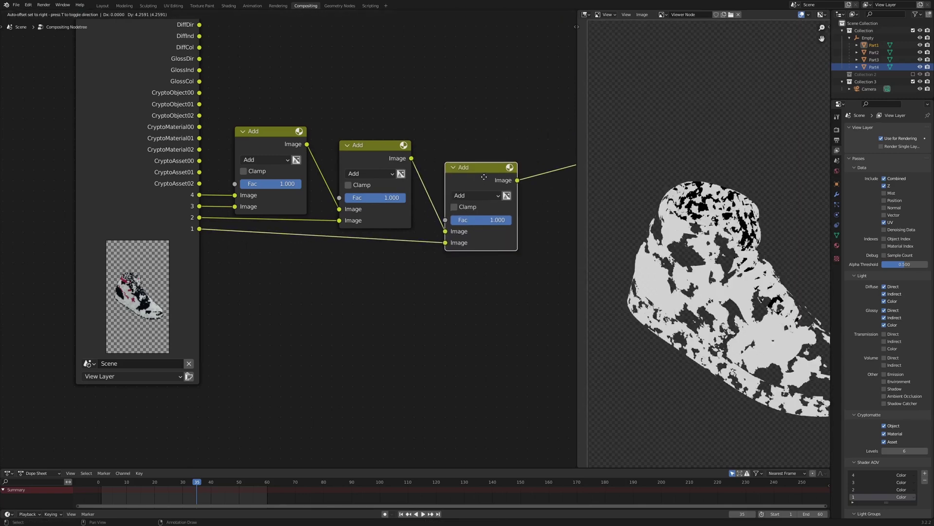
left_click(484, 176)
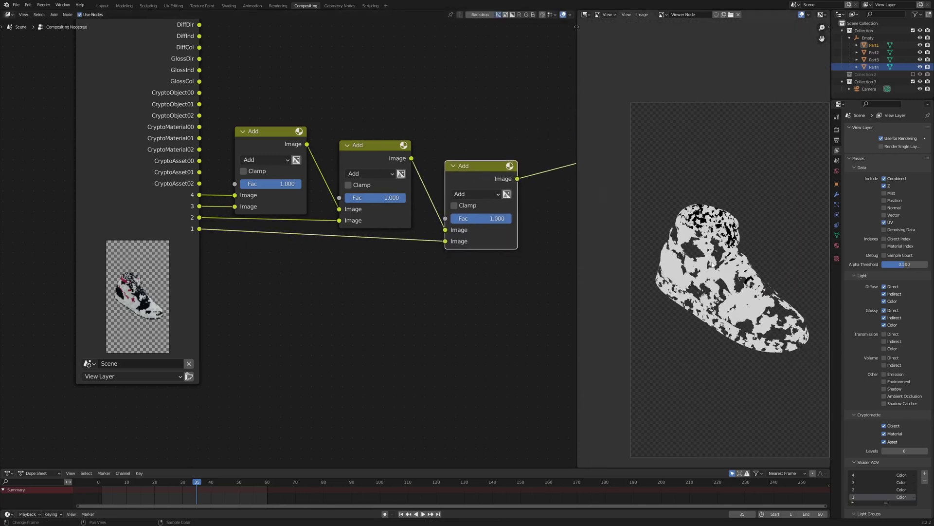
scroll(712, 265, "up", 1)
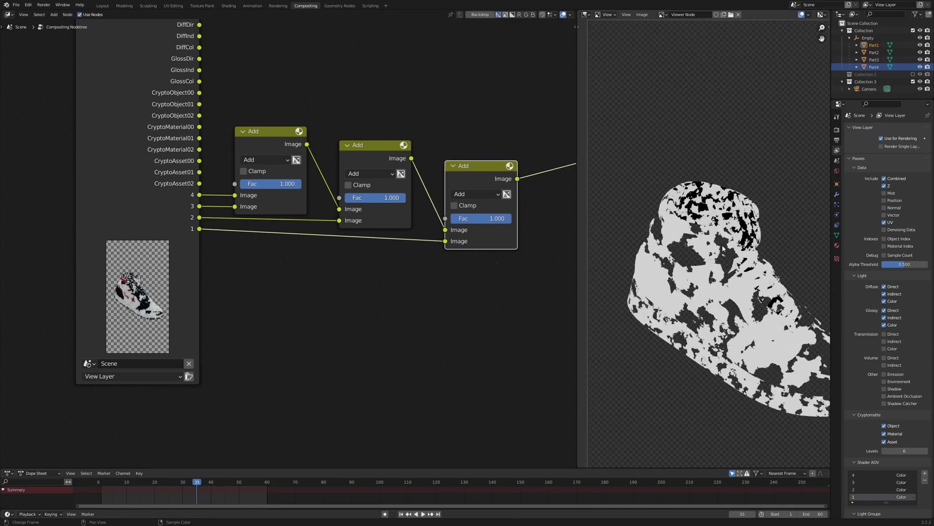
key("Home")
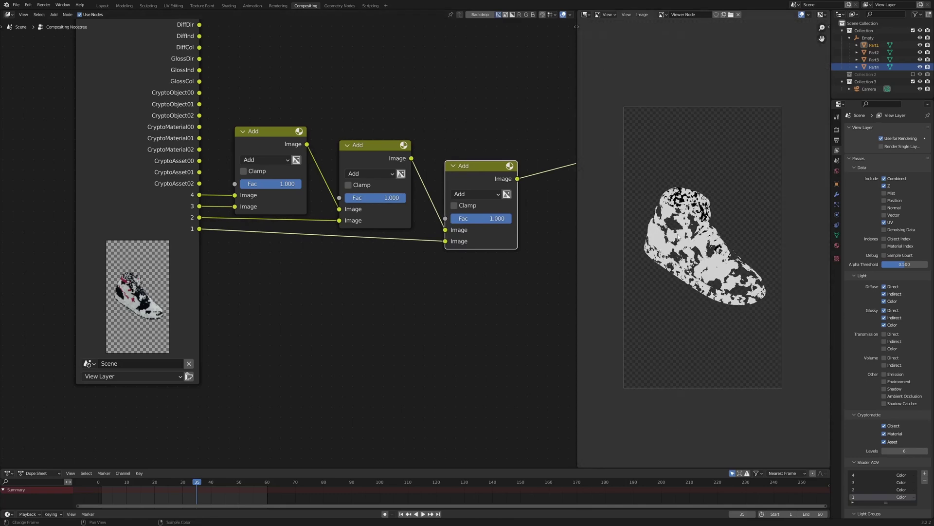
scroll(655, 214, "up", 3)
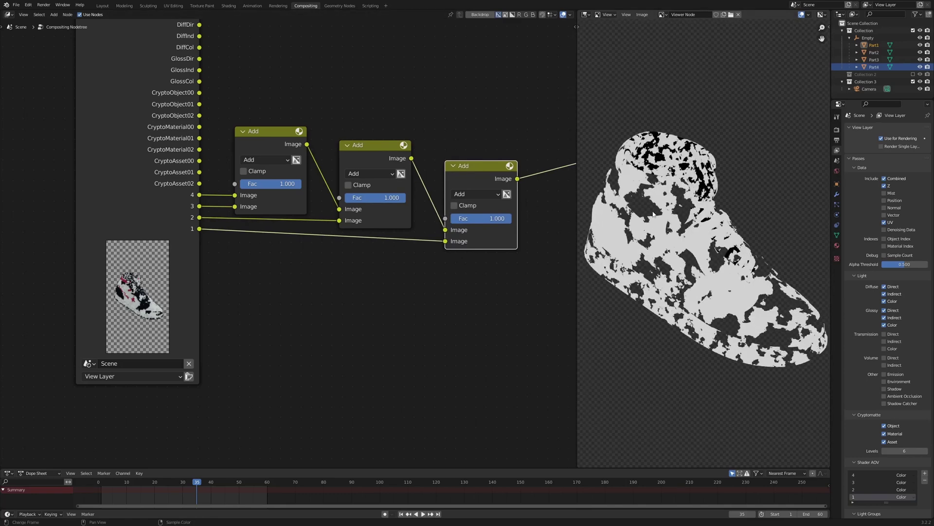
scroll(653, 214, "up", 1)
scroll(653, 214, "down", 3)
Step: Insert a ColorRamp node between the last Add node and the Viewer
middle_click_drag(505, 149, 305, 144)
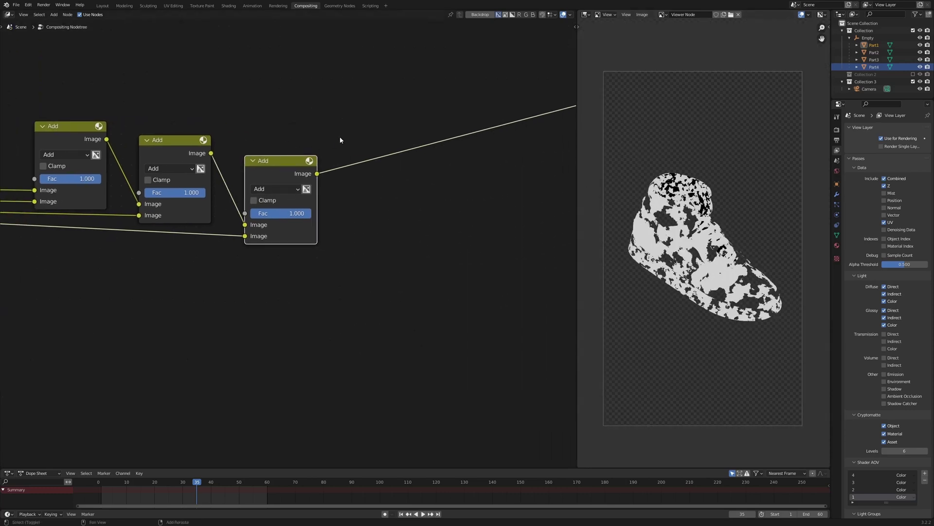
key("shift+a")
type("col")
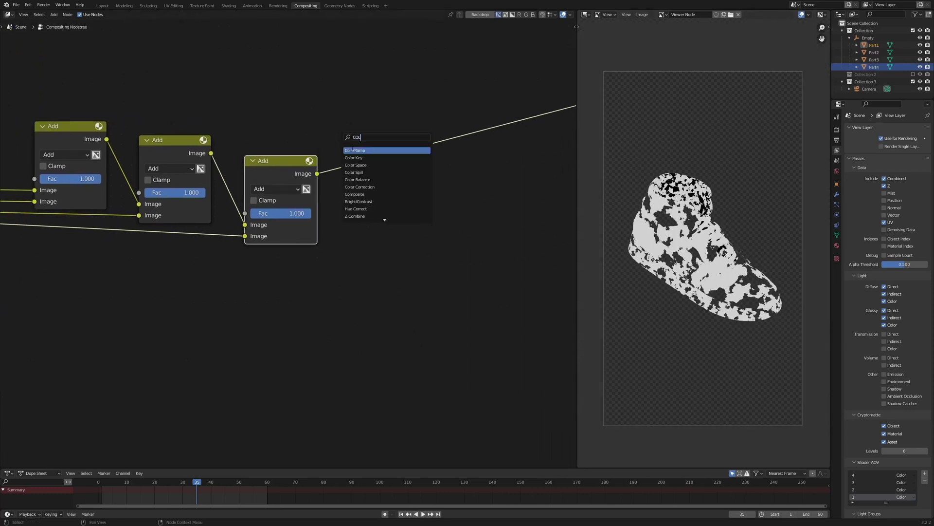
left_click(352, 150)
left_click(377, 140)
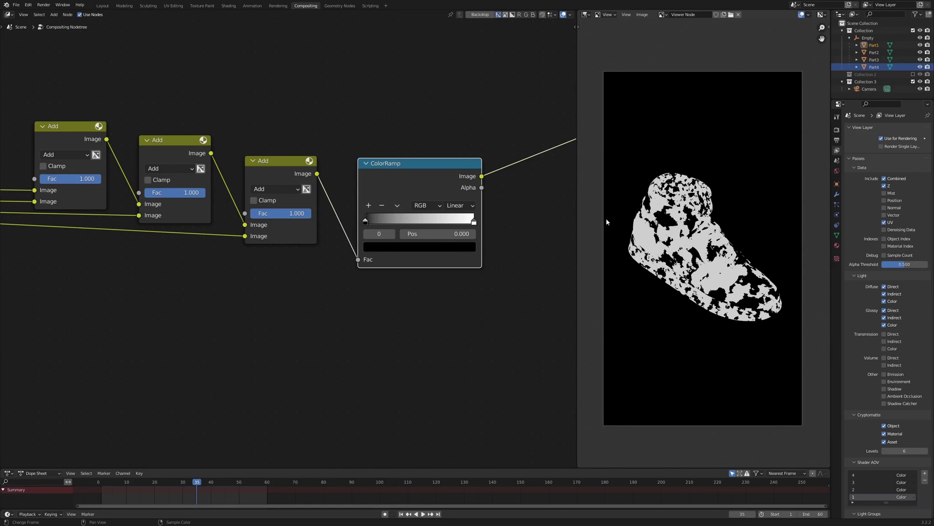
key("Home")
scroll(263, 213, "up", 2)
scroll(263, 213, "down", 1)
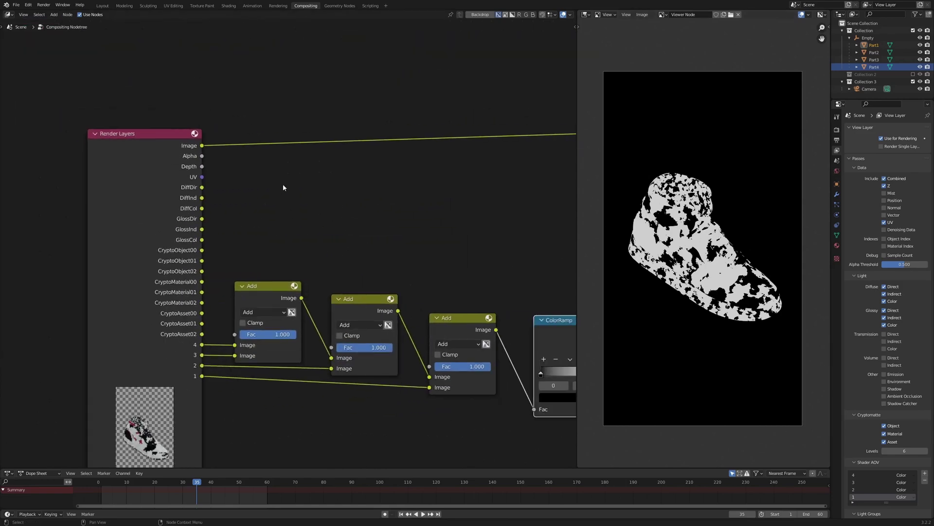
Step: Add a Mix node beside the Render Layers node with the DiffDir pass feeding its first Image input
middle_click_drag(318, 200, 242, 208)
scroll(155, 211, "up", 2)
middle_click_drag(105, 197, 269, 215)
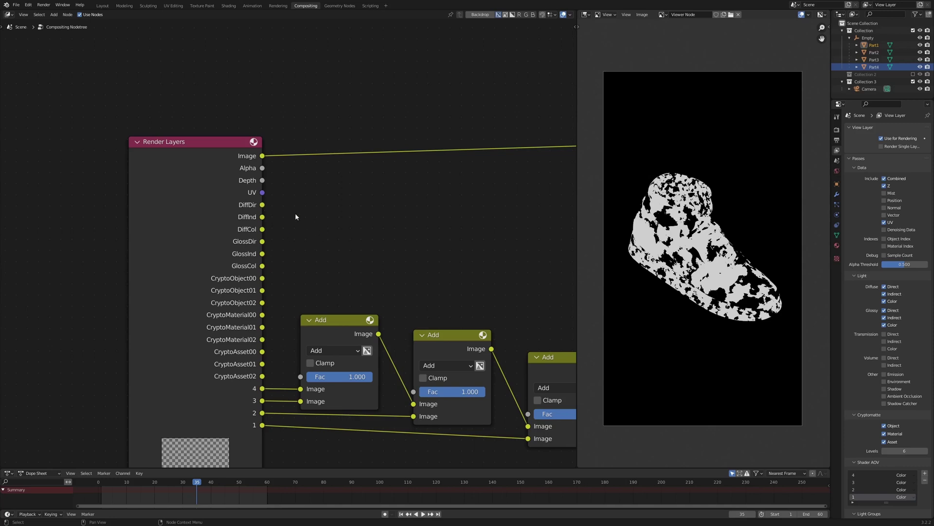
middle_click_drag(295, 212, 264, 203)
left_click_drag(230, 195, 385, 198)
type("mix")
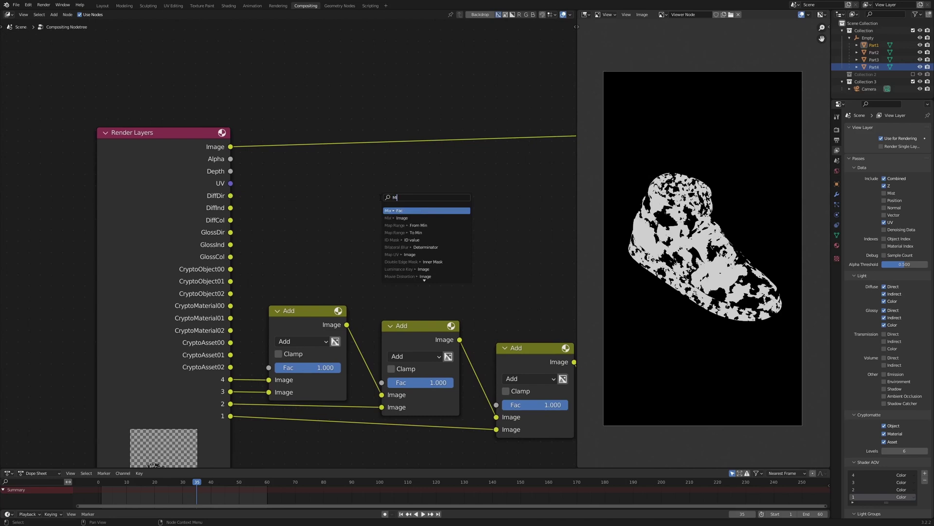
left_click(404, 217)
left_click(305, 183)
scroll(305, 183, "up", 2)
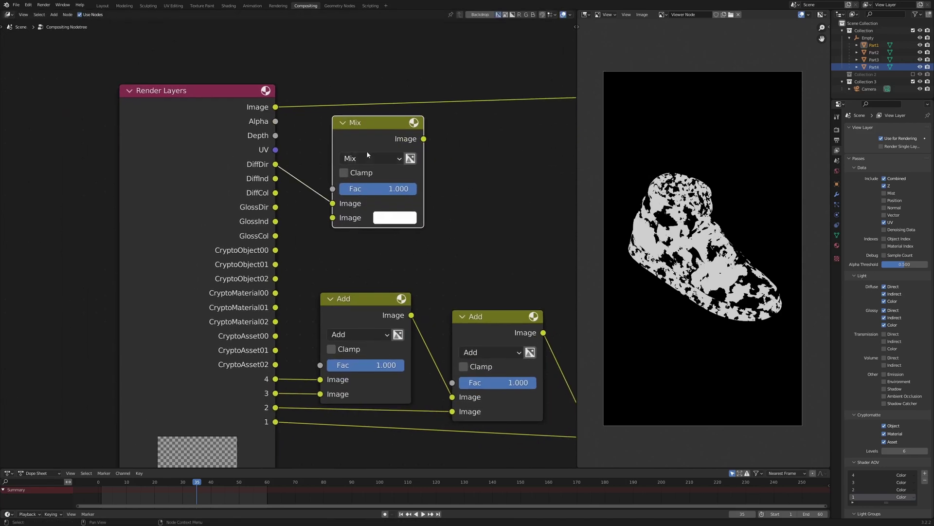
Step: Connect DiffInd to the new Mix node's second Image input, set its blend mode to Add and move it closer to the Render Layers node
mouse_move(277, 180)
left_mouse_down()
mouse_move(339, 224)
mouse_move(333, 218)
mouse_move(360, 227)
left_mouse_up()
left_click(363, 158)
left_click(370, 174)
left_click(370, 170)
left_click(365, 303)
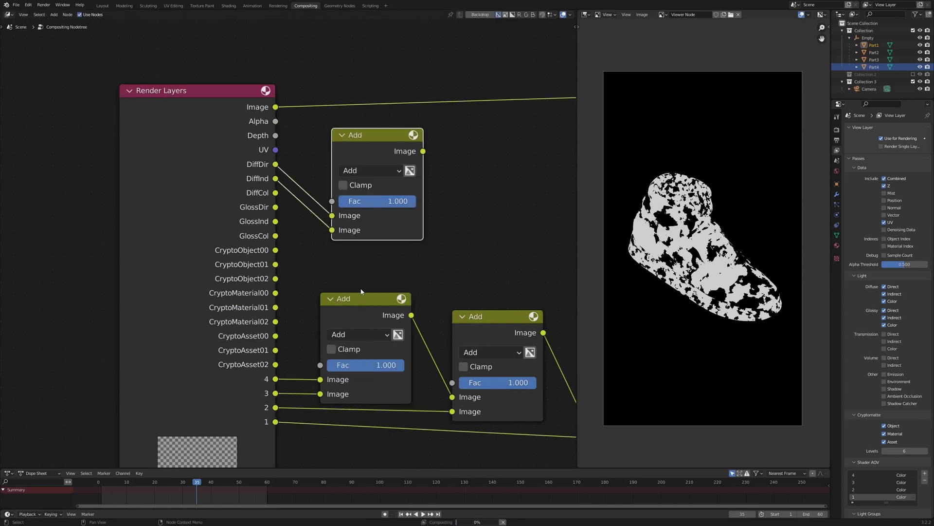
left_click_drag(381, 127, 363, 102)
scroll(363, 102, "down", 2)
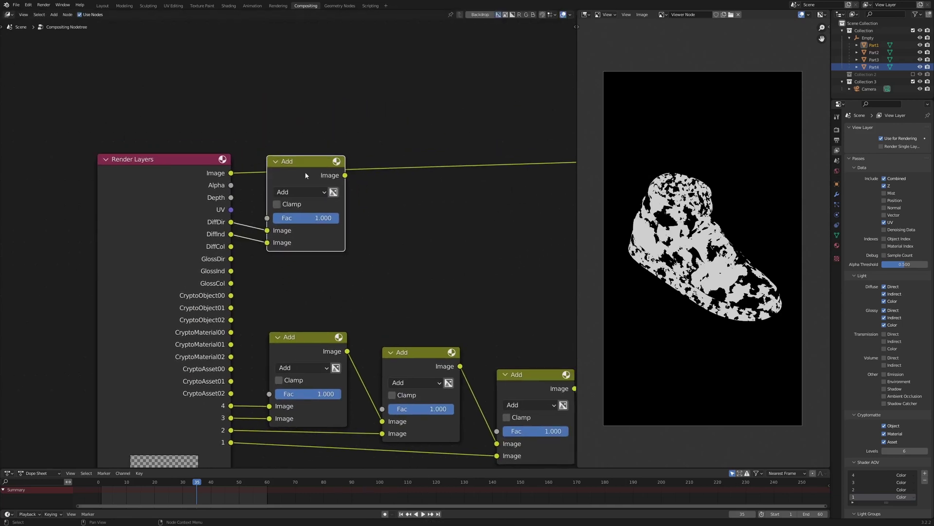
Step: Duplicate the diffuse Add node, connect DiffCol to the copy's second Image input, set it to Multiply and preview it in the Viewer
key("shift+d")
left_click(406, 198)
left_click_drag(345, 175, 230, 246)
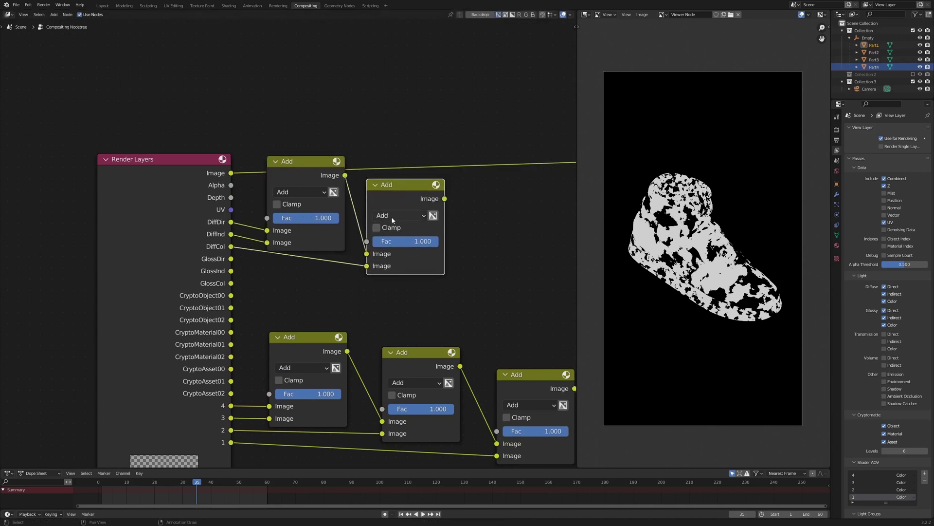
left_click(391, 215)
left_click(391, 260)
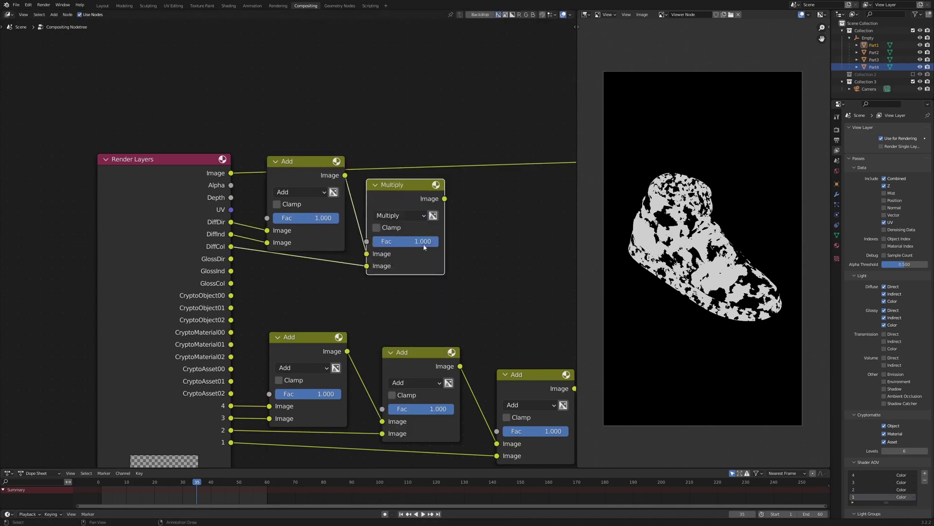
left_click(411, 199, "ctrl+shift")
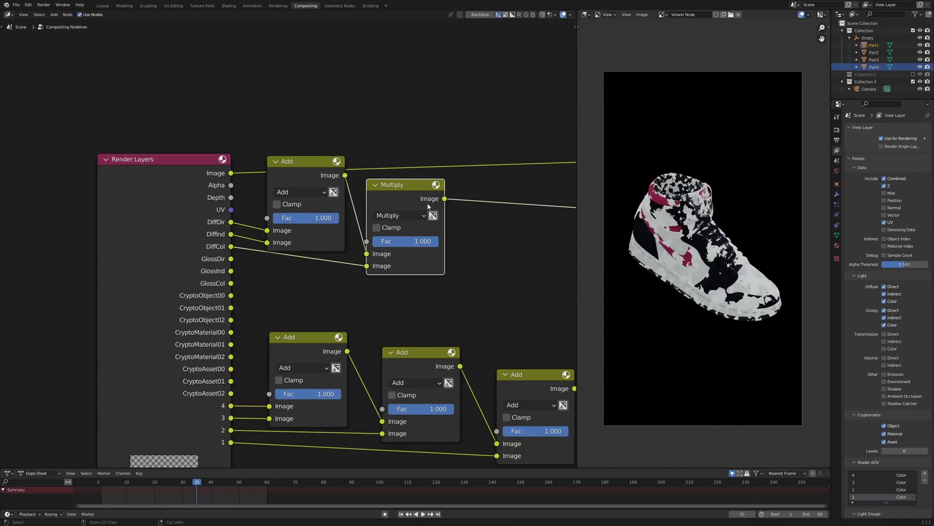
Step: Inspect the diffuse result up close and move the diffuse Add and Multiply nodes together past the ColorRamp, near the output nodes
scroll(659, 250, "up", 4)
scroll(380, 169, "down", 1)
middle_click_drag(380, 169, 358, 120)
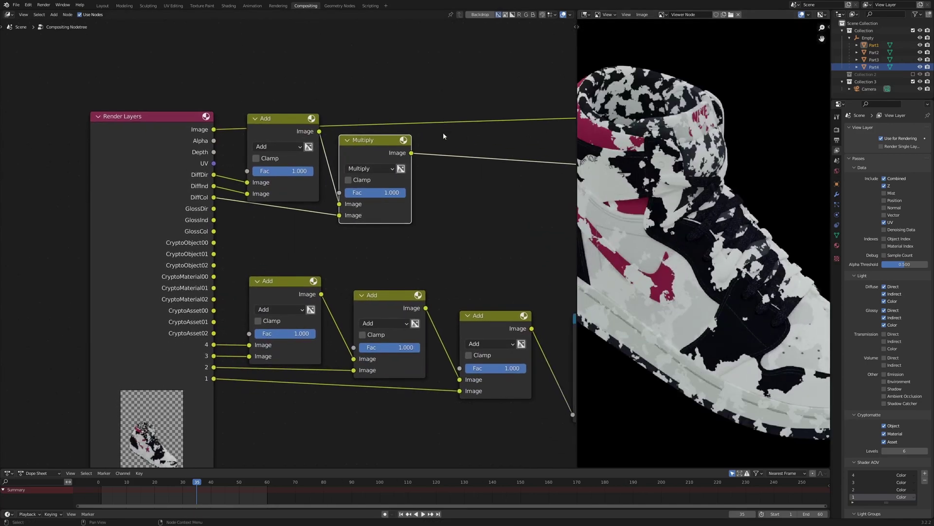
left_click_drag(445, 136, 268, 159)
scroll(408, 132, "down", 3)
middle_click_drag(408, 133, 259, 109)
key("g")
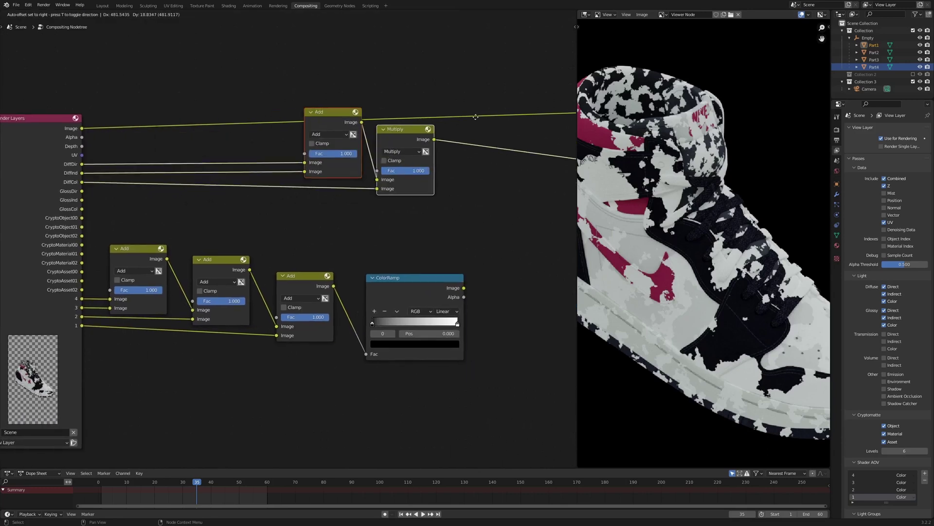
left_click(646, 123)
left_click(495, 253)
Step: Preview the DiffCol pass in the Viewer and add a Mix node fed by DiffCol beyond the ColorRamp
middle_click_drag(428, 220, 377, 128)
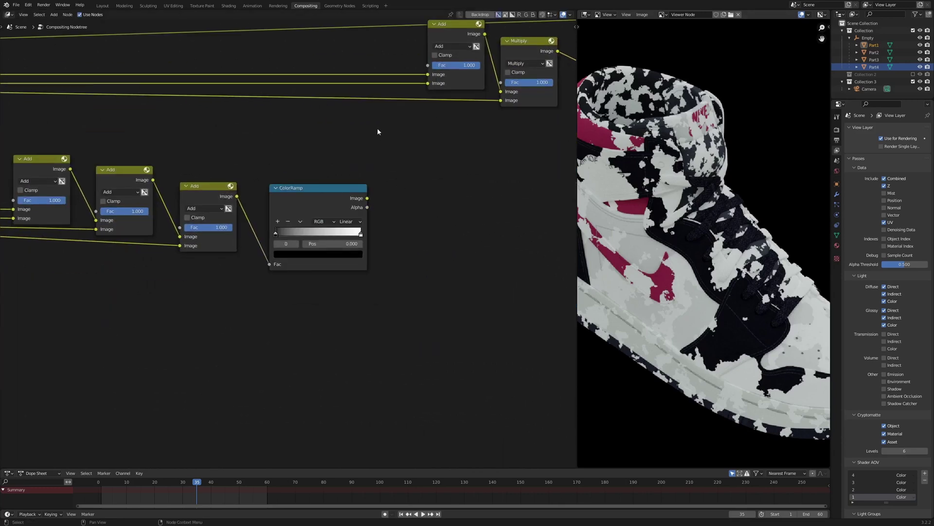
scroll(377, 128, "down", 5)
left_click(82, 141, "ctrl+shift")
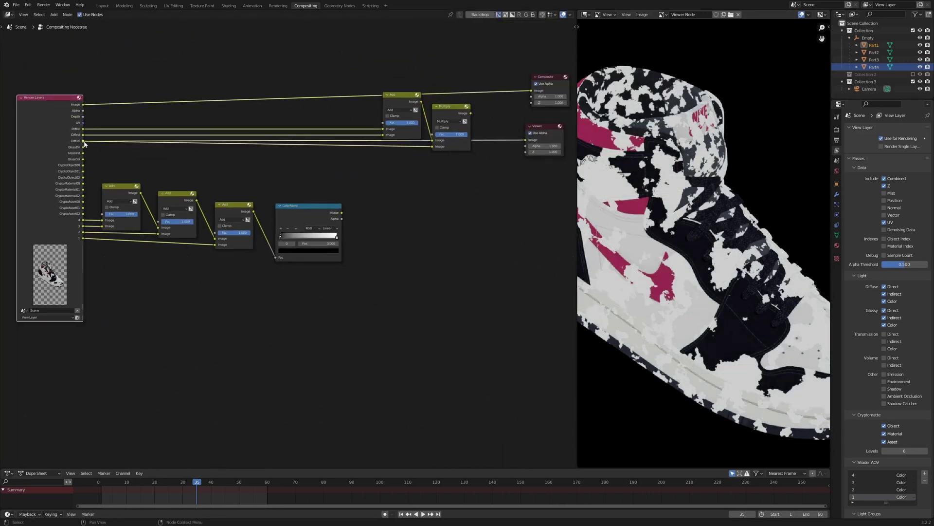
left_click_drag(83, 144, 463, 218)
type("mix")
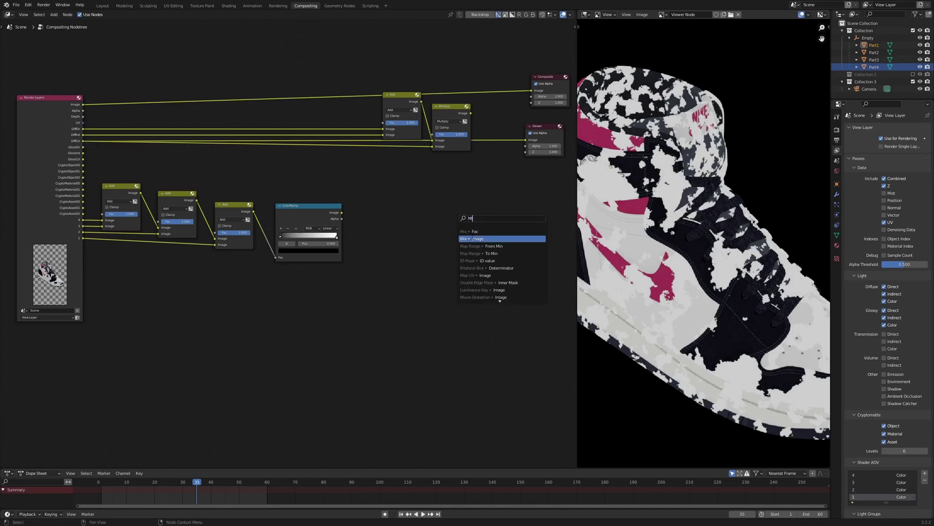
left_click(479, 238)
left_click(457, 233)
scroll(392, 199, "up", 2)
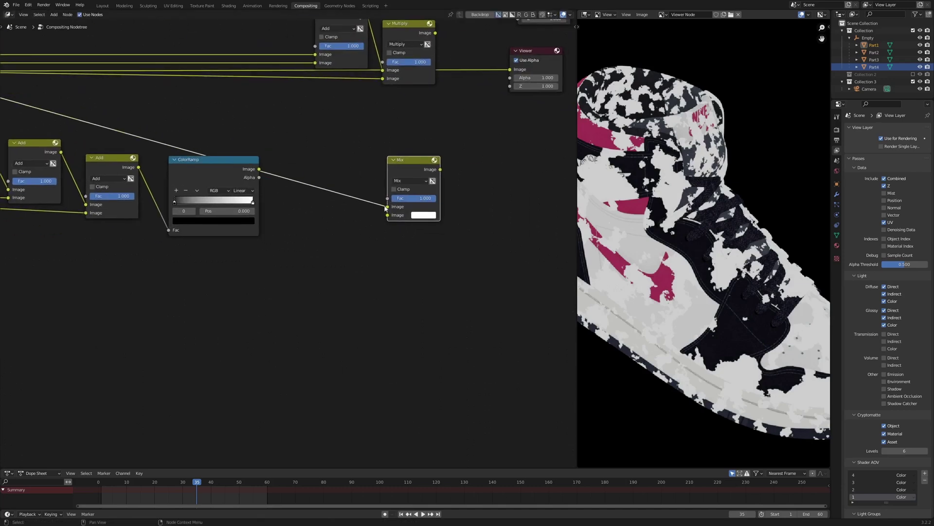
Step: Move the DiffCol link to the Mix node's second Image input, connect the ColorRamp's Image output to Fac and preview the Mix node
left_click_drag(387, 207, 387, 215)
left_click(255, 171)
scroll(376, 203, "up", 2)
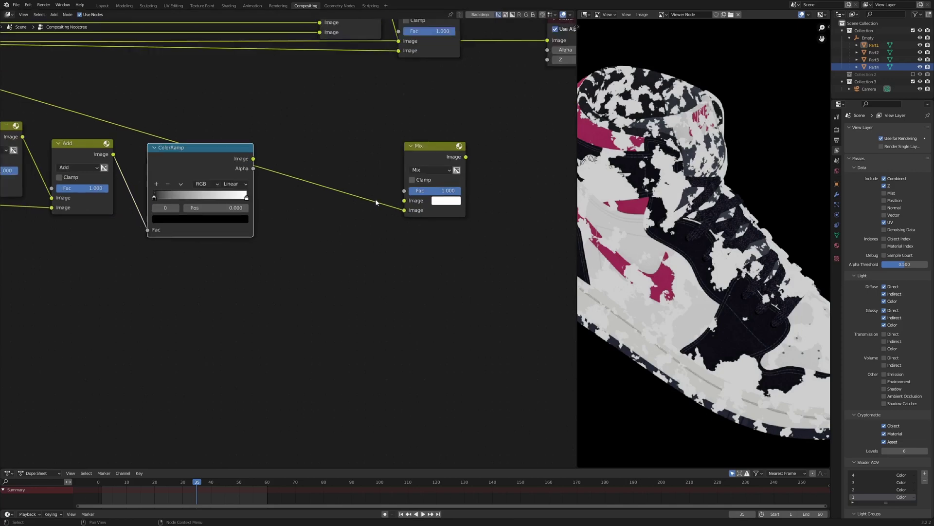
scroll(376, 203, "up", 1)
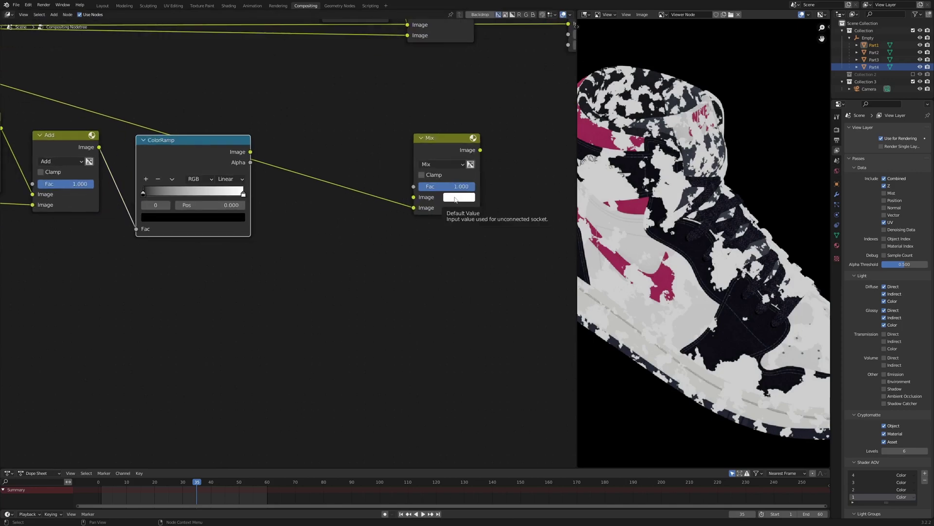
left_click_drag(218, 155, 414, 186)
left_click(191, 141, "ctrl+shift")
left_click(436, 144, "ctrl+shift")
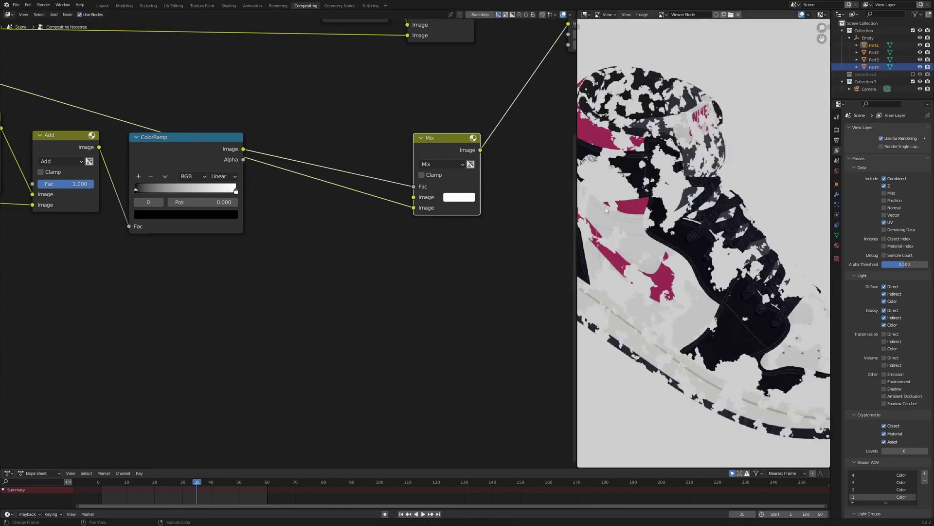
Step: Set the Mix node's first Image colour to orange with hue 0.046, saturation 0.924 and value 1.000
scroll(674, 207, "up", 3)
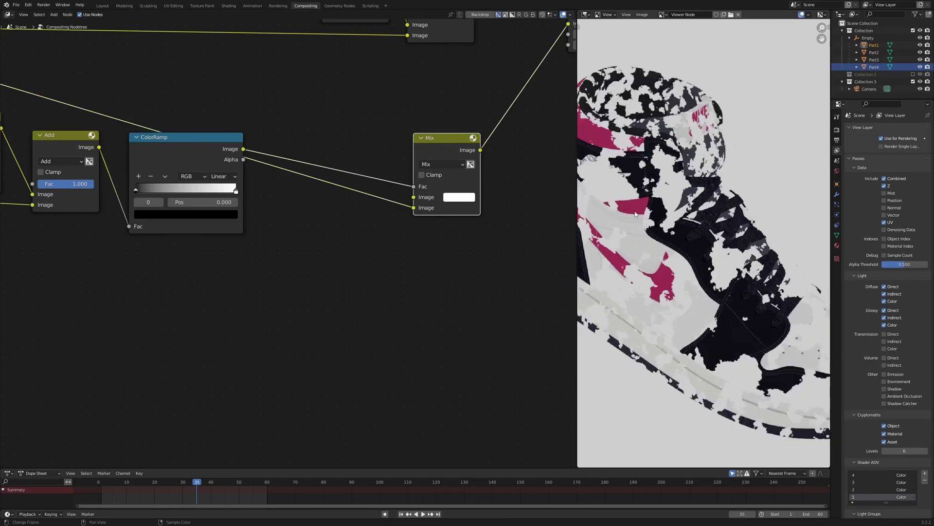
left_click(462, 197)
mouse_move(491, 100)
left_mouse_down()
mouse_move(464, 111)
mouse_move(473, 117)
left_mouse_up()
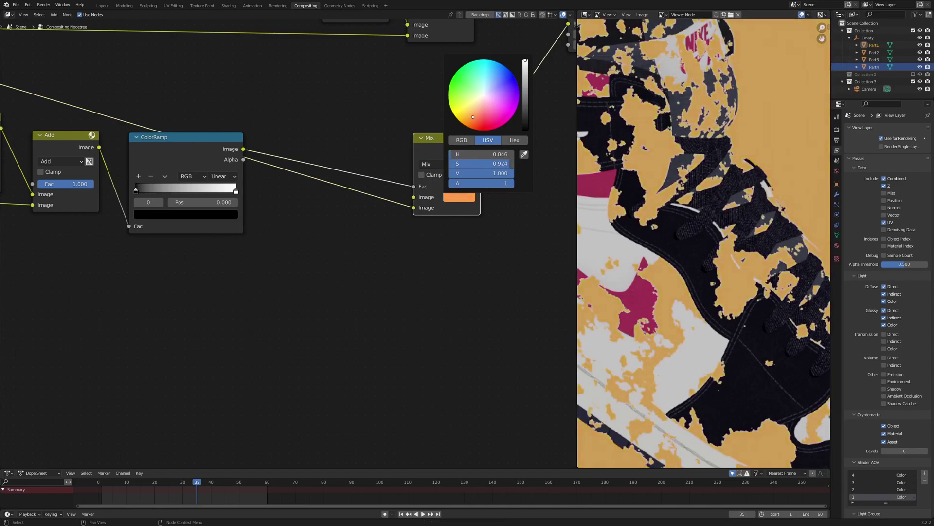
Step: Move the ColorRamp's black stop to position 0.795 to tighten the combined noise mask
scroll(618, 187, "up", 6)
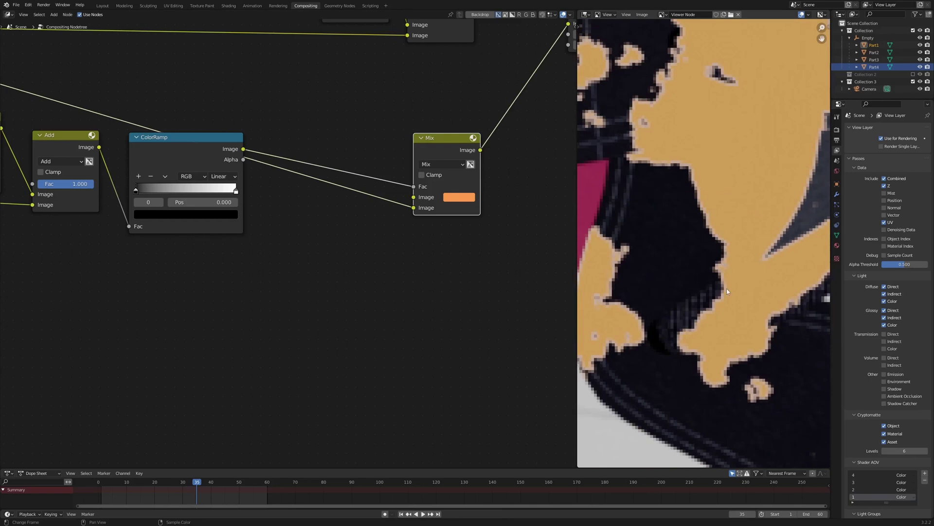
middle_click_drag(189, 178, 380, 228)
scroll(380, 227, "up", 2)
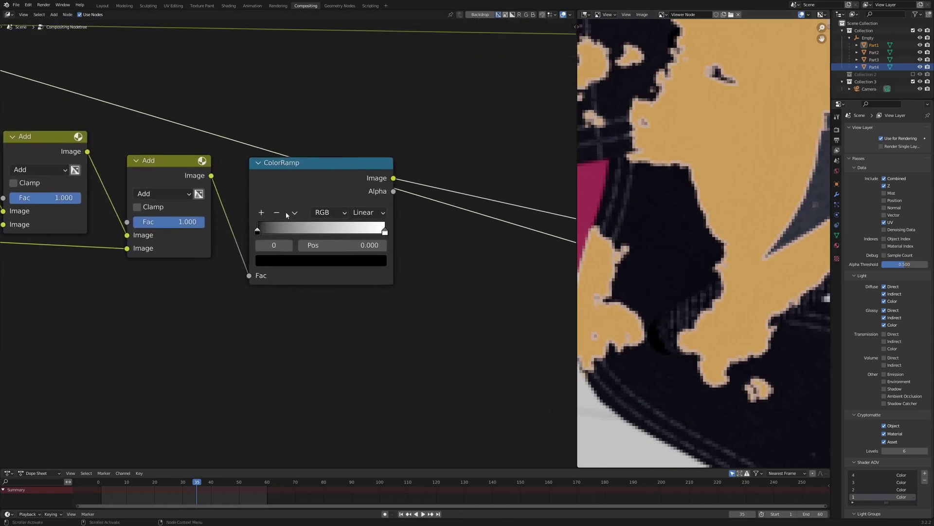
left_click_drag(257, 230, 361, 226)
Step: Move the Mix node up beside the ColorRamp, below the diffuse Add node
scroll(448, 175, "down", 7)
middle_click_drag(448, 175, 363, 198)
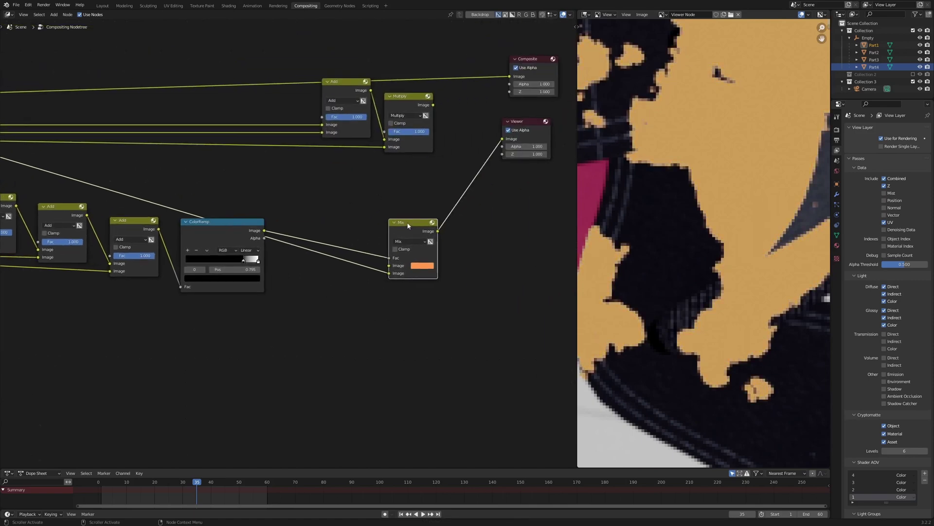
left_click_drag(402, 219, 314, 179)
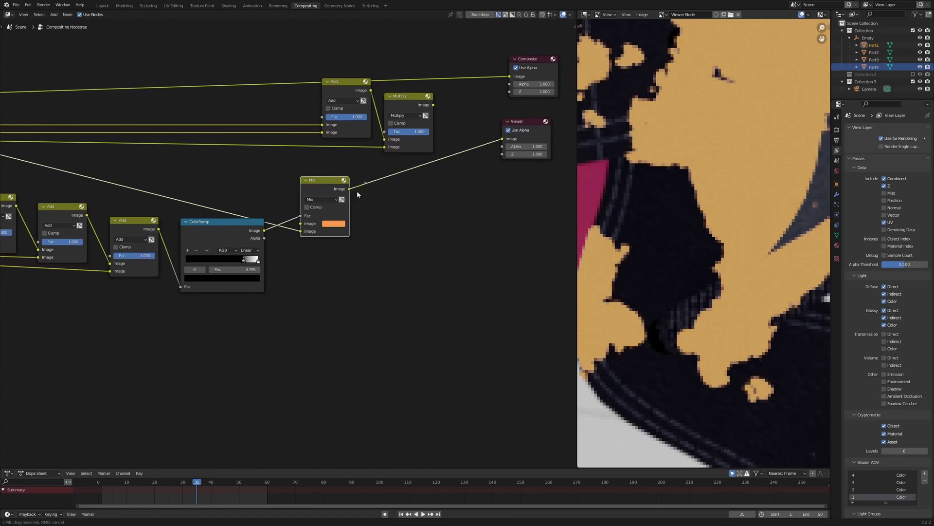
middle_click_drag(301, 163, 330, 178)
scroll(682, 211, "down", 2)
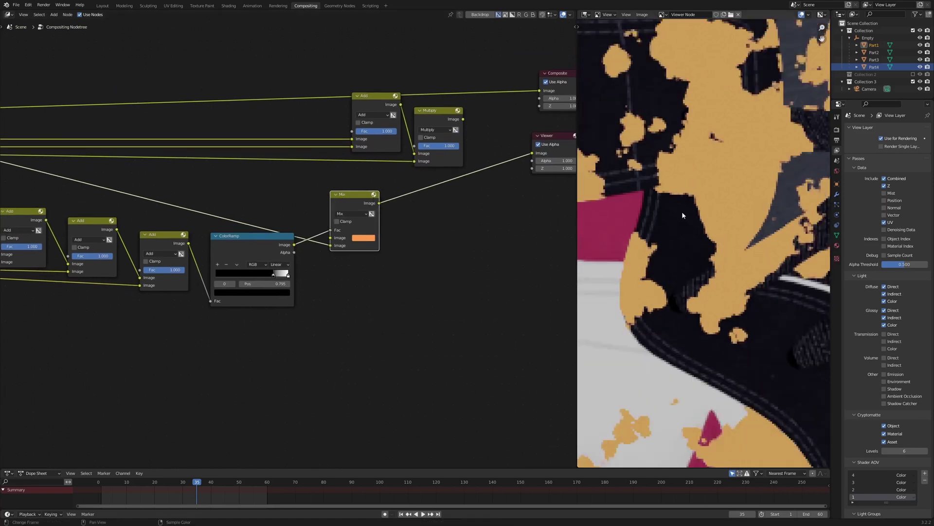
key("Home")
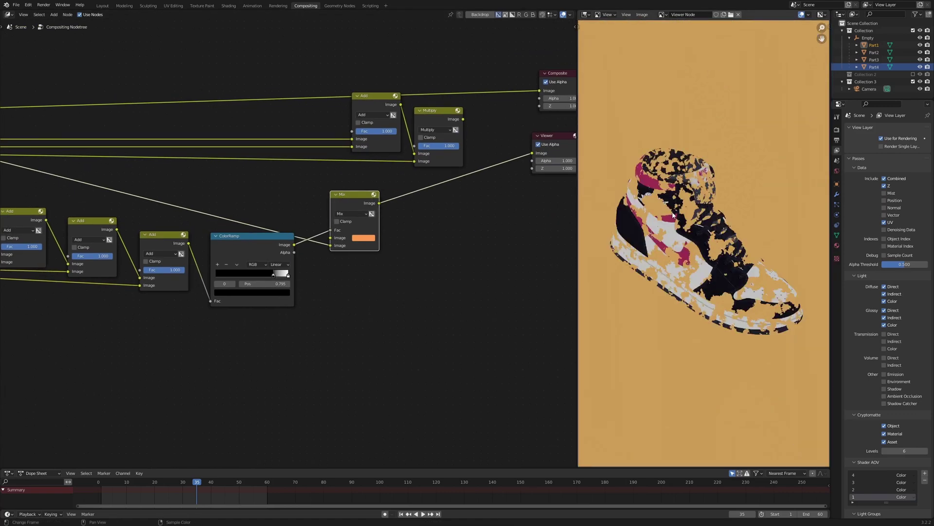
Step: Connect the Mix node's output to the Multiply node's second Image input and preview the Multiply node
left_click_drag(380, 204, 416, 161)
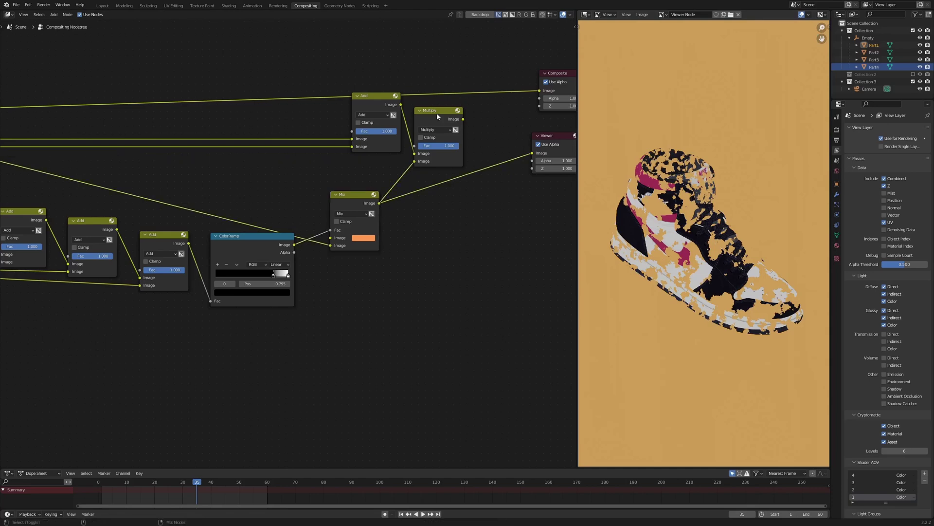
left_click(437, 116, "ctrl+shift")
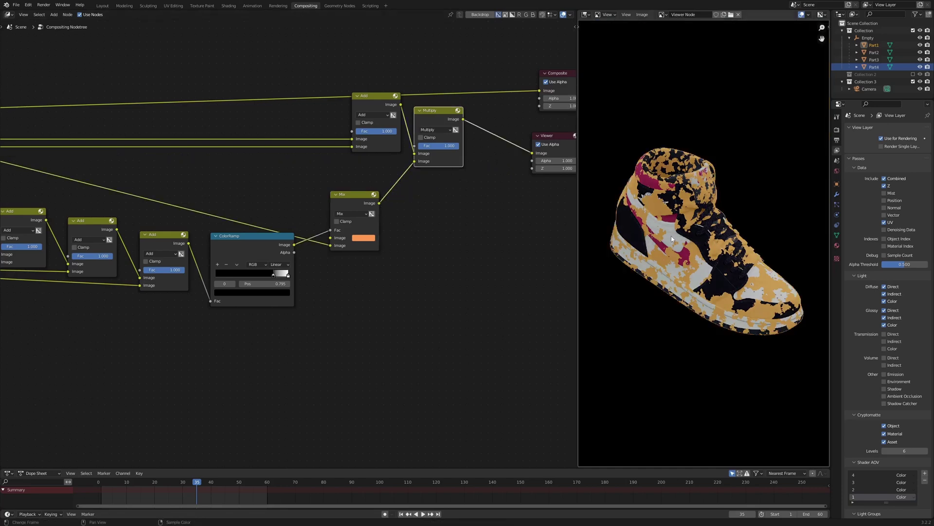
scroll(672, 239, "up", 1)
scroll(666, 229, "down", 1)
scroll(389, 296, "down", 3)
middle_click_drag(275, 314, 437, 302)
left_click_drag(396, 236, 394, 235)
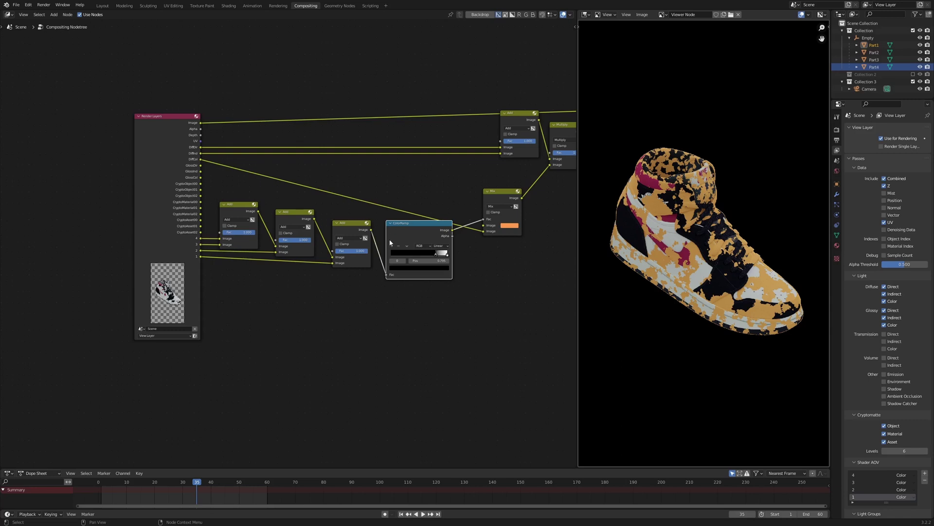
left_click(394, 343)
scroll(508, 244, "up", 2)
middle_click_drag(508, 243, 417, 271)
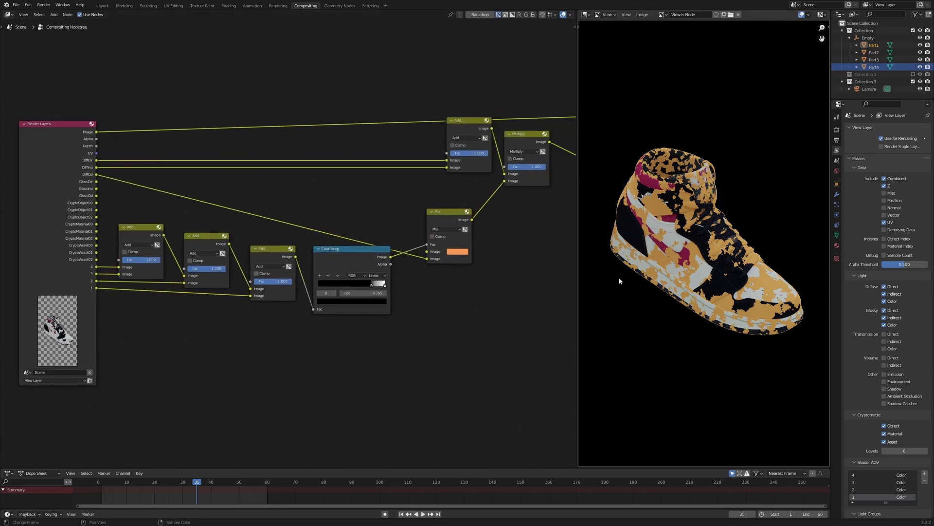
Step: Add a Map UV node below the ColorRamp and connect the Render Layers UV output to its UV input
middle_click_drag(331, 371, 410, 334)
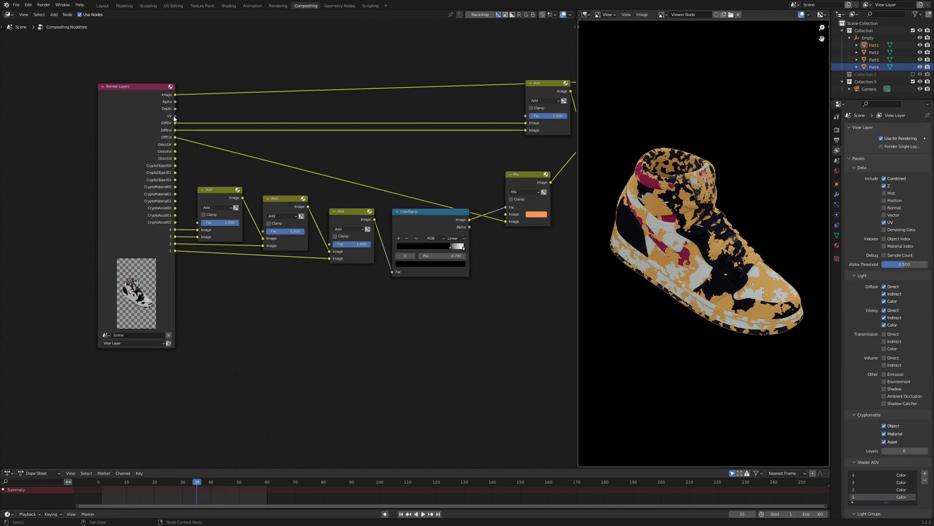
left_click_drag(175, 116, 393, 332)
type("MAP")
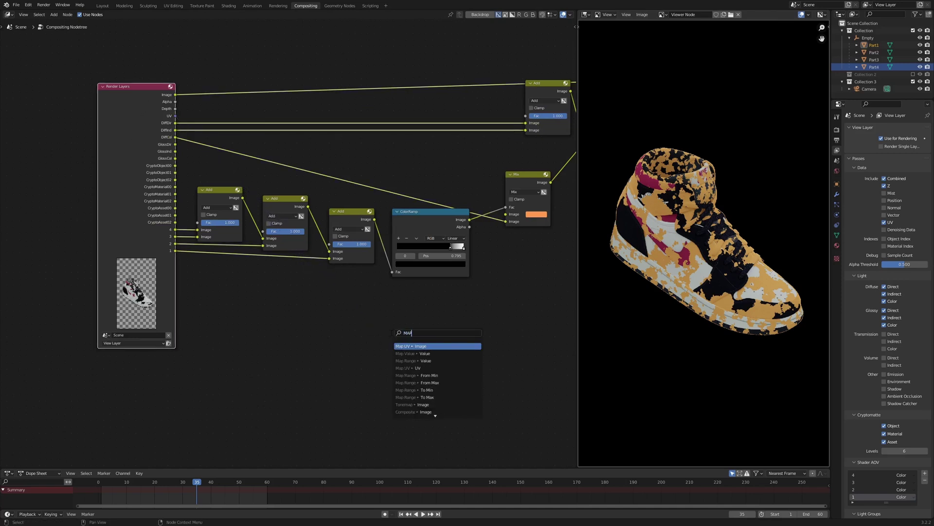
key("Return")
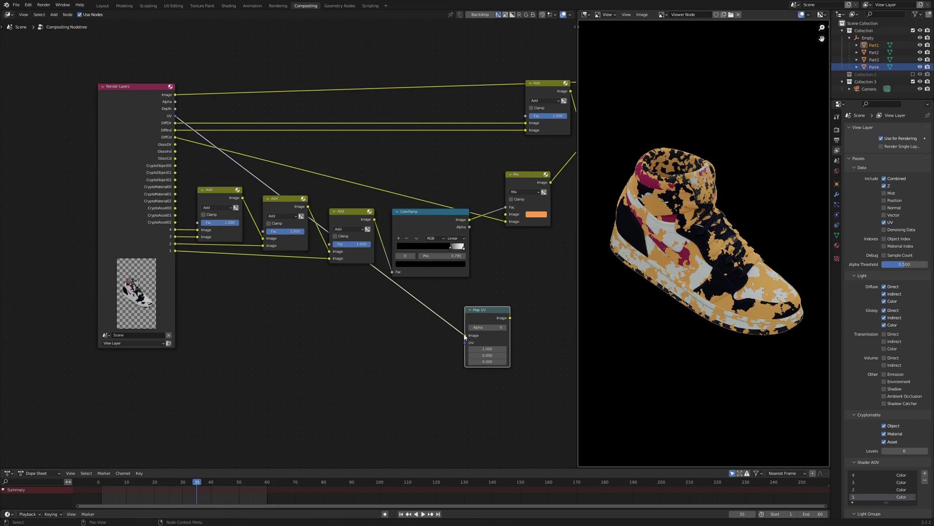
left_click_drag(464, 336, 464, 343)
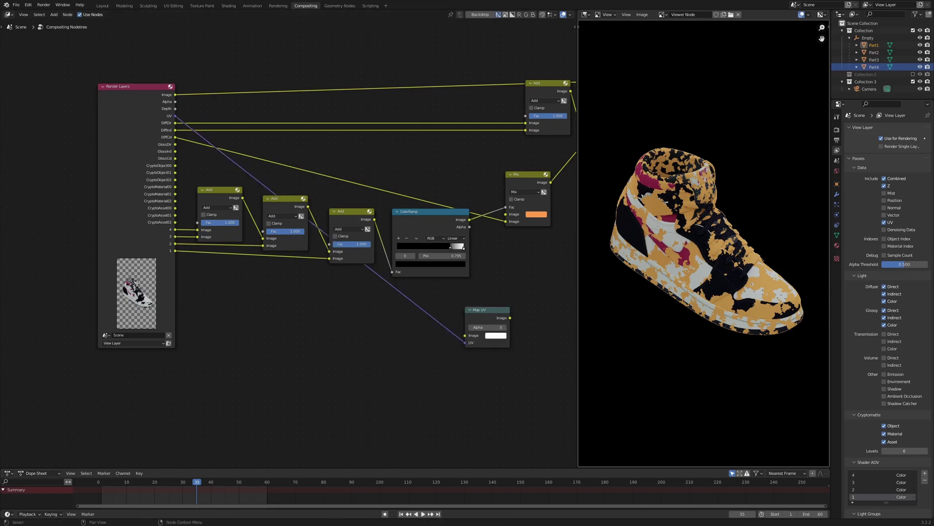
Step: Add the WoodFloor036 texture as an image node feeding the Map UV node's Image input and preview Map UV
left_click_drag(259, 345, 479, 342)
scroll(339, 313, "up", 1)
left_click_drag(516, 324, 489, 311)
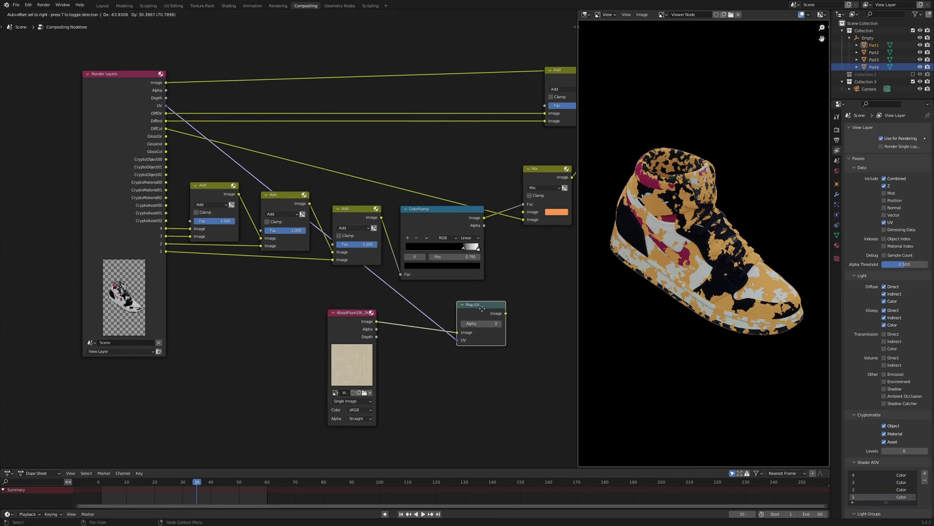
left_click(480, 306, "ctrl+shift")
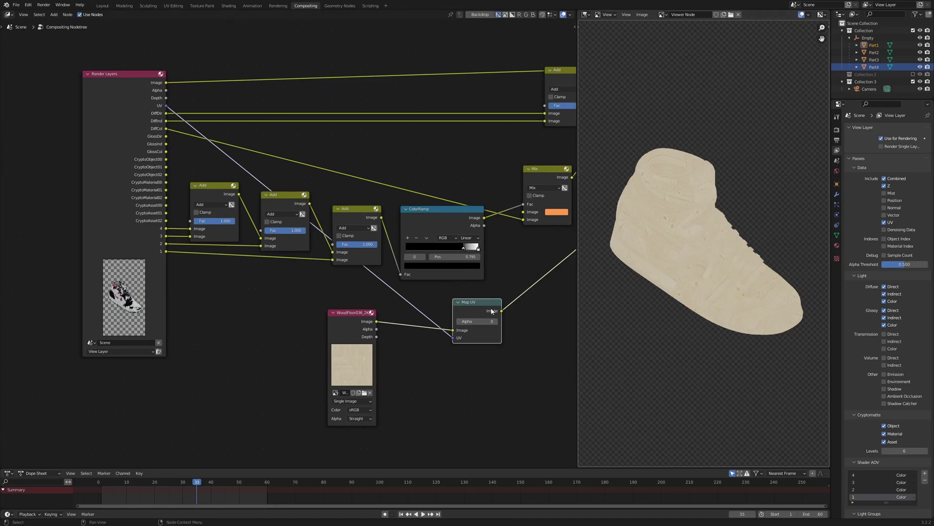
Step: Connect the Map UV output to the Mix node's first Image input and preview the Multiply node
left_click_drag(500, 311, 523, 211)
middle_click_drag(512, 180, 361, 231)
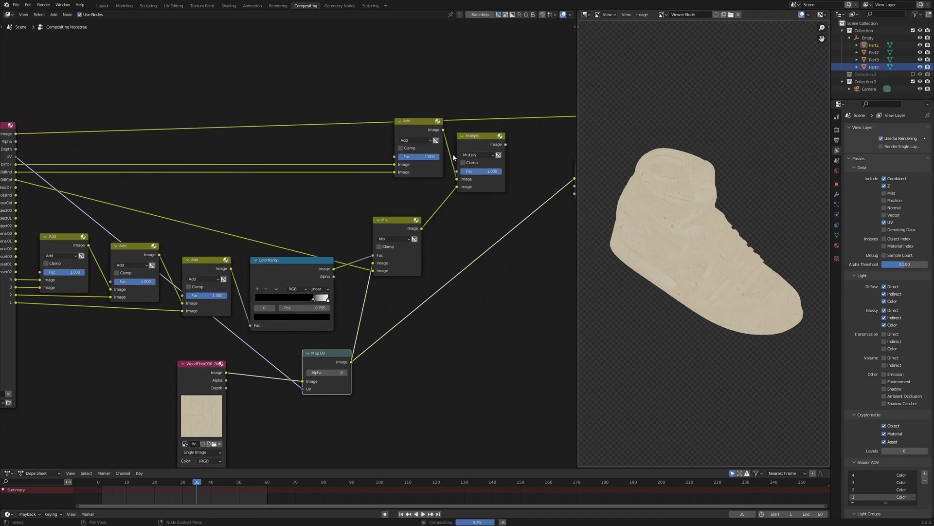
left_click(486, 147, "ctrl+shift")
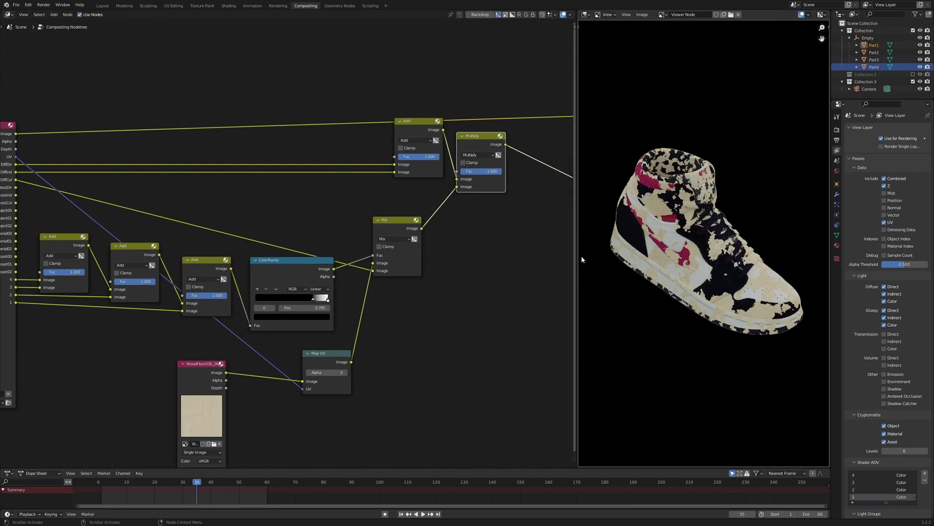
scroll(639, 237, "up", 2)
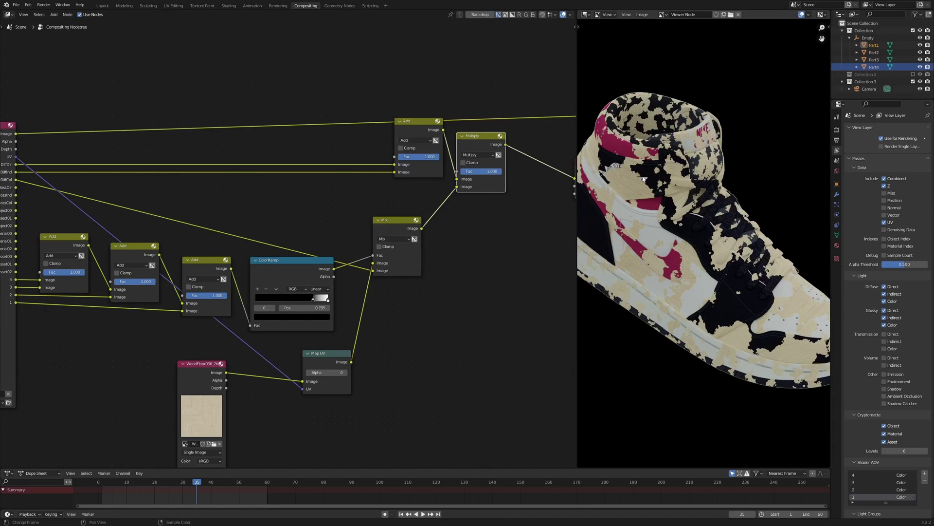
Step: Examine the Render Layers node's AOV outputs 1 to 4 and the chain of Add nodes they feed
scroll(254, 222, "down", 2)
middle_click_drag(216, 230, 319, 192)
scroll(170, 227, "up", 3)
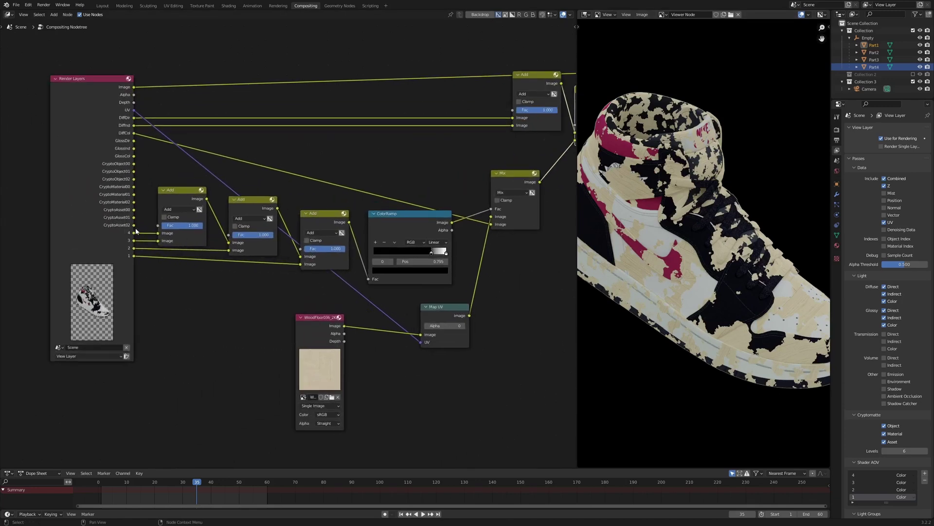
middle_click_drag(84, 233, 223, 217)
scroll(222, 217, "up", 4)
left_click_drag(271, 266, 246, 222)
left_click(402, 295)
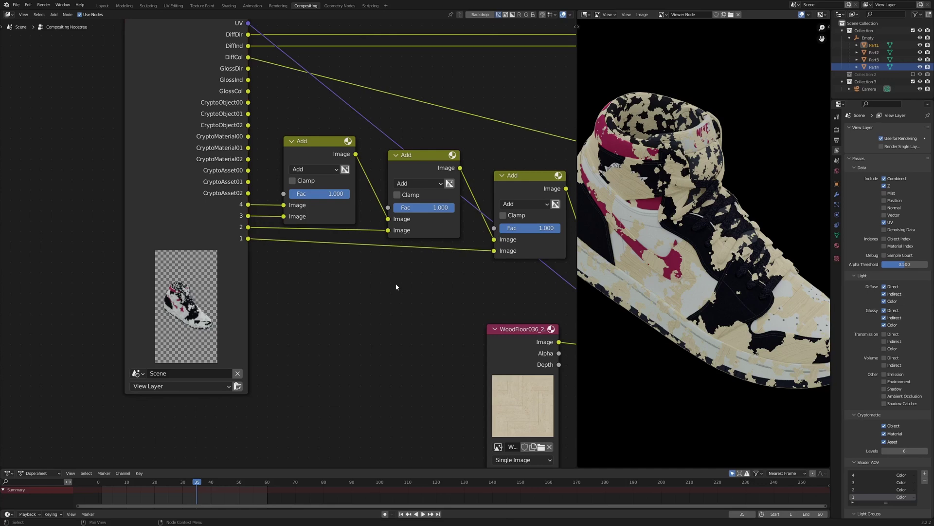
scroll(405, 277, "down", 3)
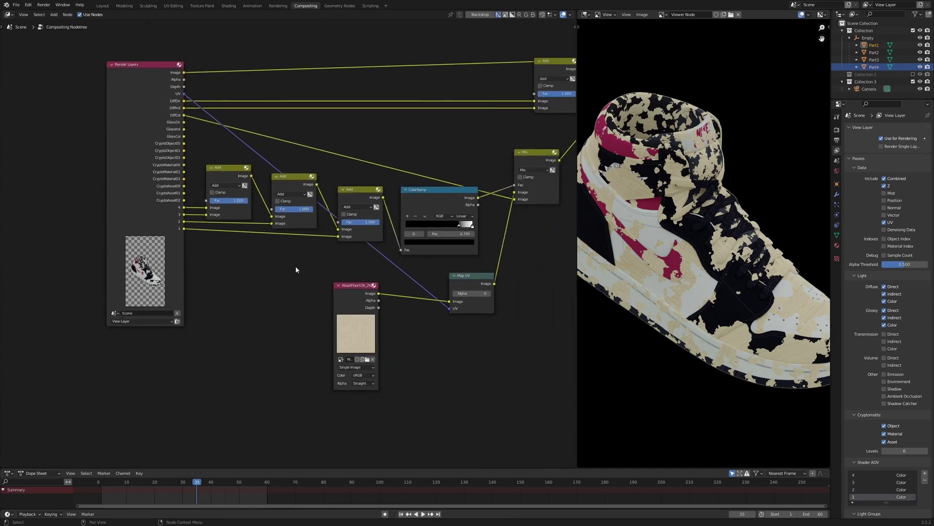
Step: Switch to the Layout workspace, exclude Collection from the view layer and include Collection 2
left_click(103, 6)
middle_click_drag(227, 185, 279, 163)
middle_click_drag(279, 163, 221, 154, "ctrl")
middle_click_drag(172, 178, 257, 152)
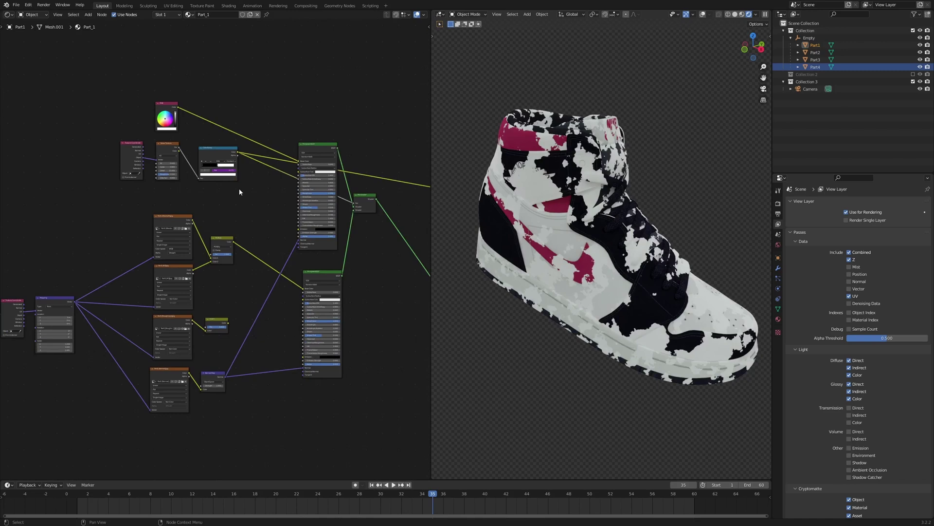
scroll(788, 336, "down", 6)
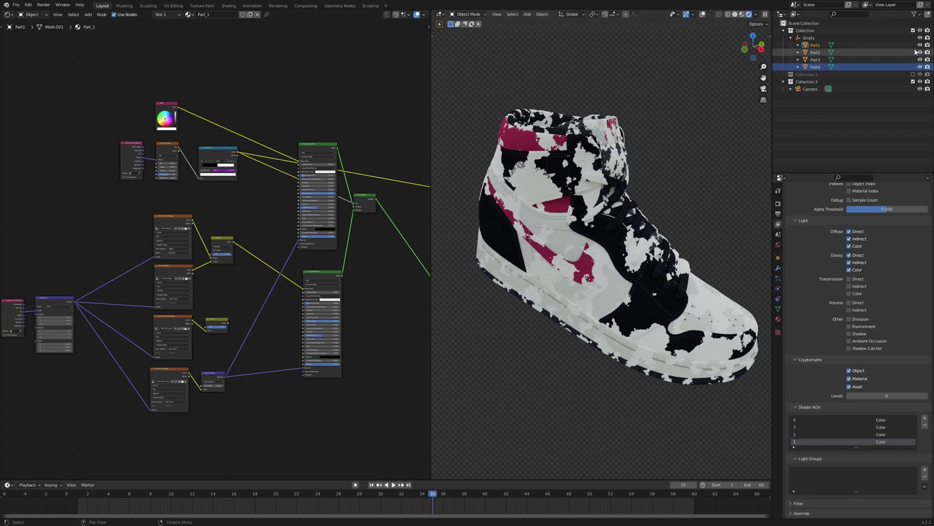
left_click(913, 30)
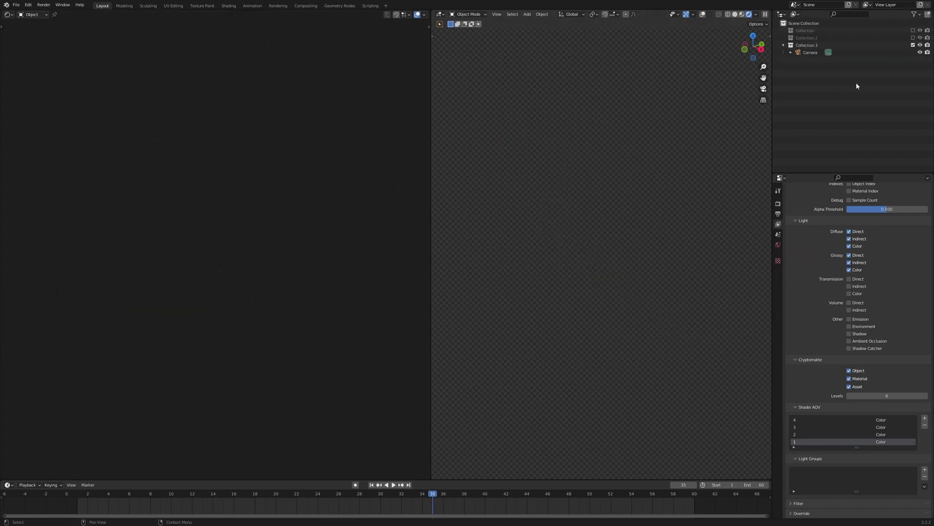
left_click(913, 38)
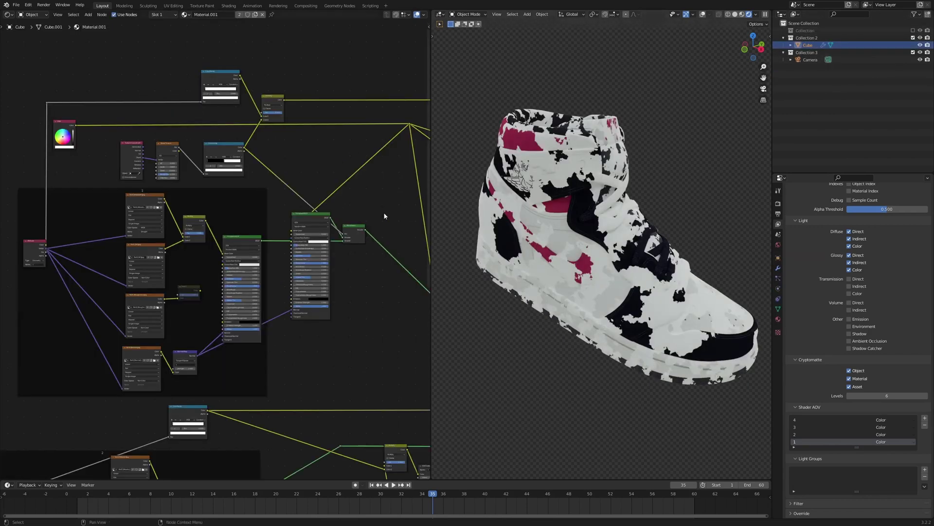
Step: Set the 3D view to look through the camera and deselect the Cube
scroll(153, 182, "down", 4)
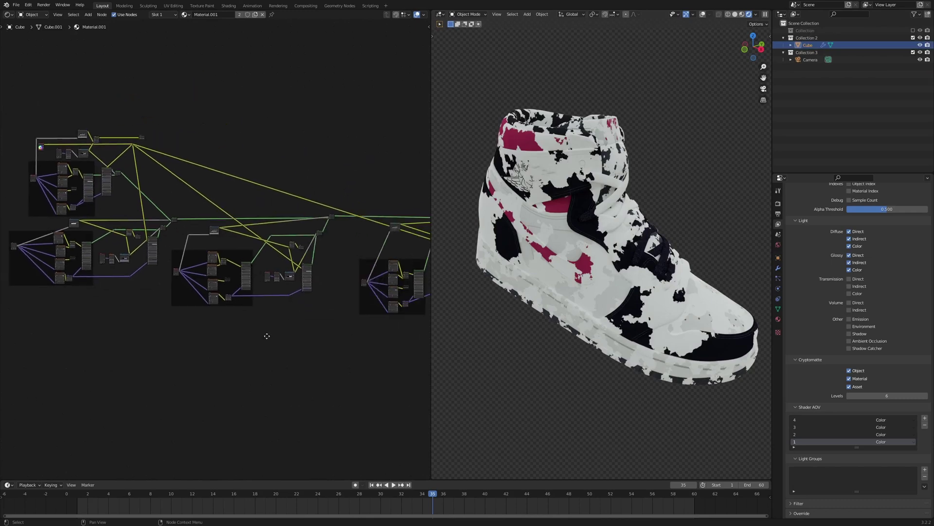
middle_click_drag(560, 233, 544, 225)
key("KP_0")
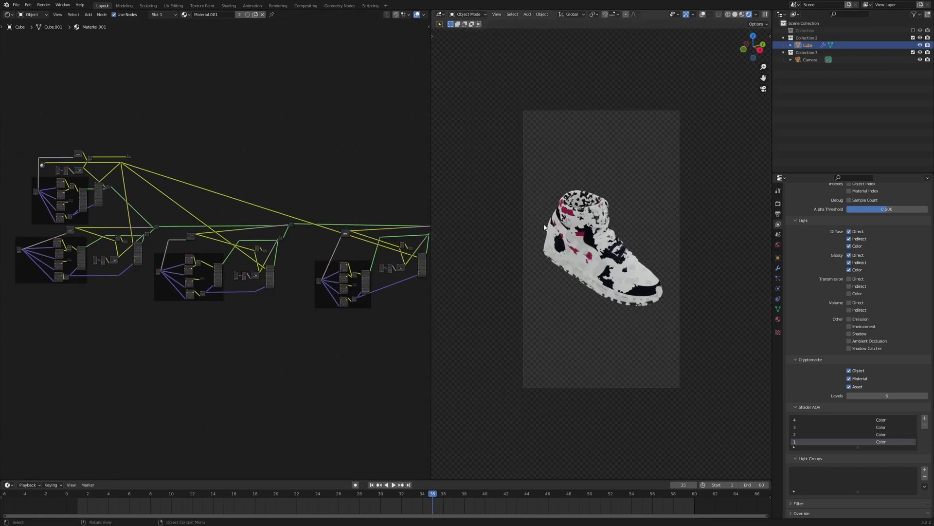
left_click(472, 171)
Step: Examine the Multiply and AOV Output nodes in the first two sections of Material.001's node tree
scroll(396, 188, "up", 7)
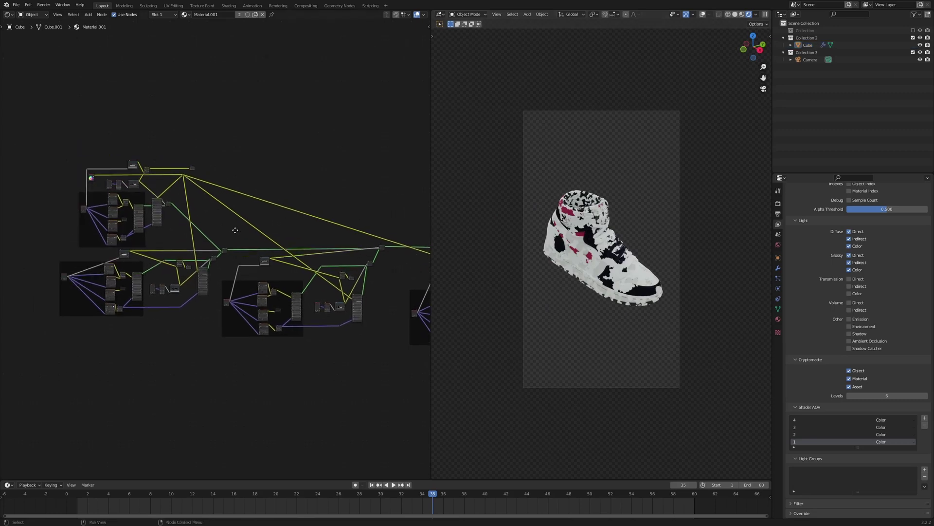
scroll(234, 219, "up", 7)
middle_click_drag(239, 145, 257, 245)
left_click_drag(259, 126, 219, 200)
scroll(272, 219, "down", 4)
middle_click_drag(410, 372, 142, 70)
scroll(97, 195, "down", 1)
middle_click_drag(42, 252, 275, 220)
scroll(125, 226, "up", 4)
scroll(175, 163, "up", 1)
left_click_drag(172, 190, 197, 135)
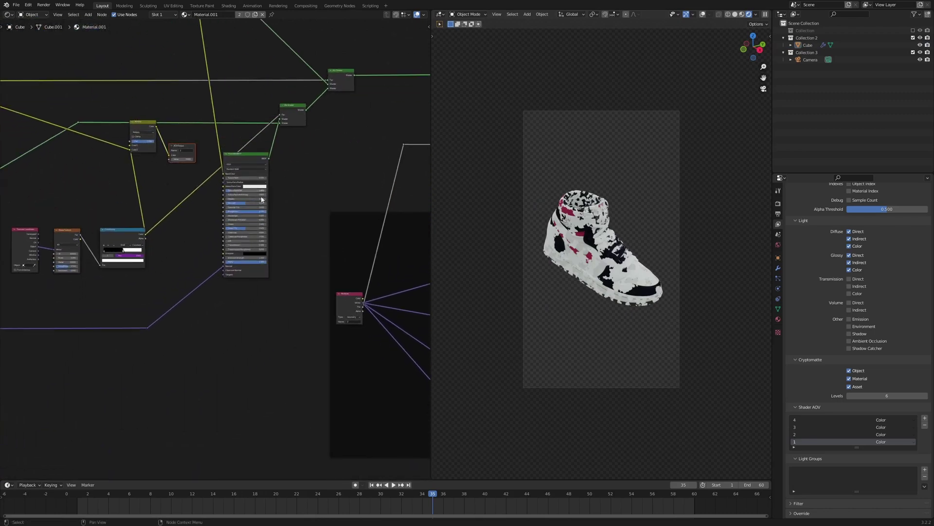
Step: Examine the Multiply and AOV Output nodes in the remaining two sections of Material.001, up to the AOV named 4
scroll(260, 194, "down", 10)
middle_click_drag(424, 220, 201, 192)
scroll(214, 190, "up", 5)
left_click_drag(306, 146, 321, 170)
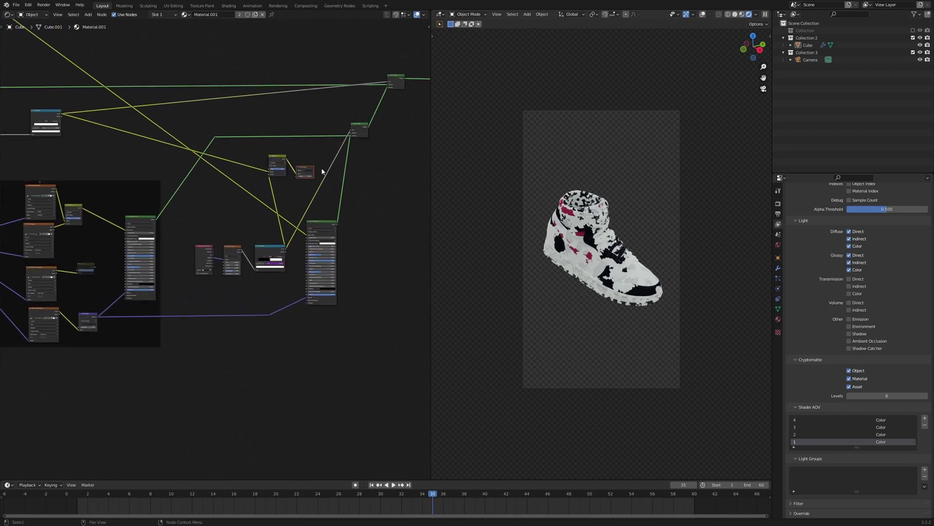
middle_click_drag(421, 156, 229, 158)
scroll(271, 159, "down", 8)
middle_click_drag(376, 196, 235, 203)
scroll(236, 203, "up", 4)
middle_click_drag(300, 205, 203, 204)
left_click_drag(246, 179, 252, 209)
scroll(250, 177, "up", 10)
scroll(250, 177, "up", 2)
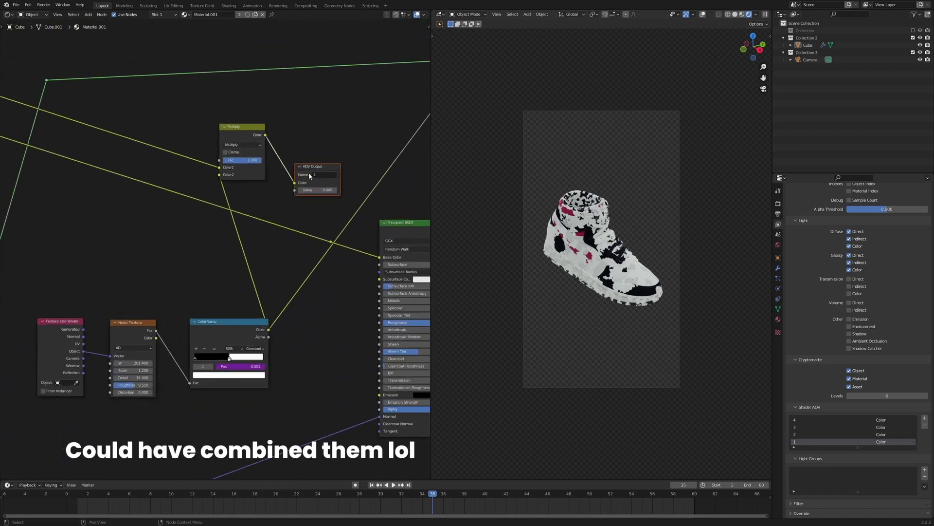
Step: Save the Blender file and render the current frame with Collection 2's shoe
scroll(821, 435, "up", 1)
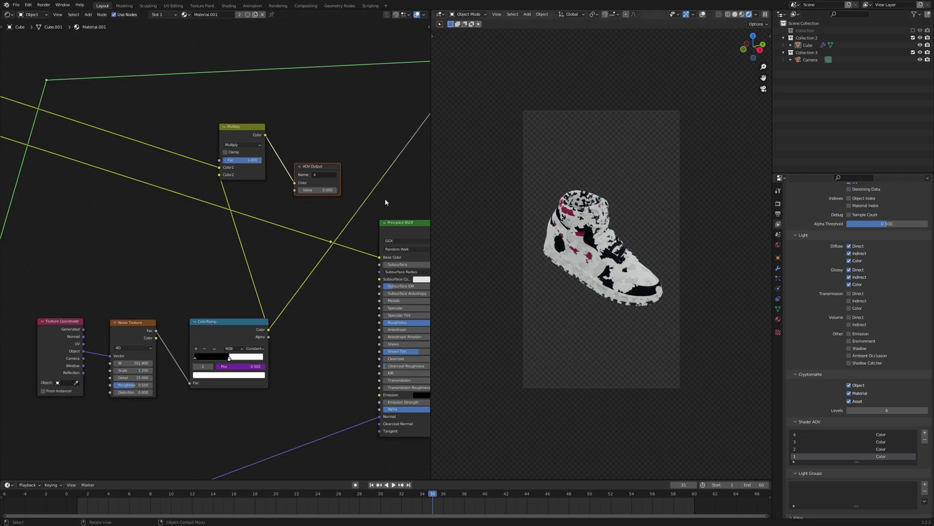
scroll(352, 153, "down", 1)
key("ctrl+s")
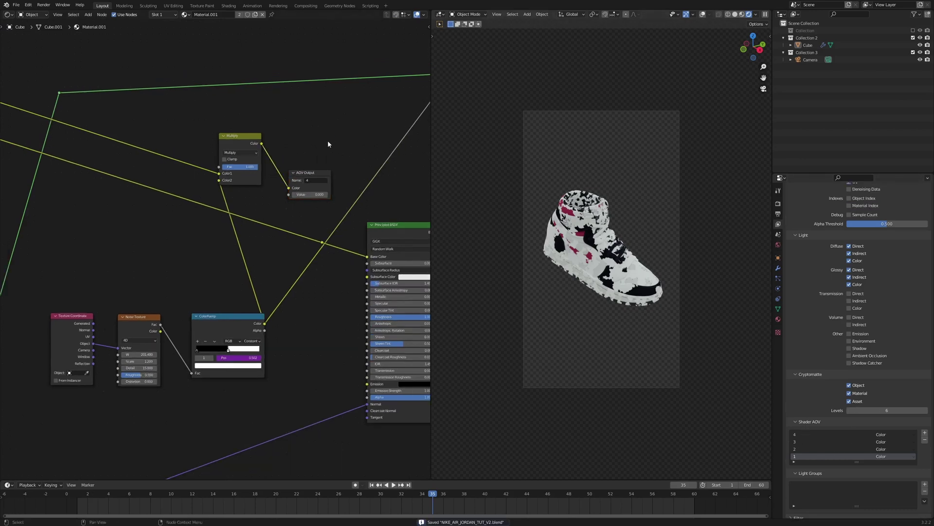
key("F12")
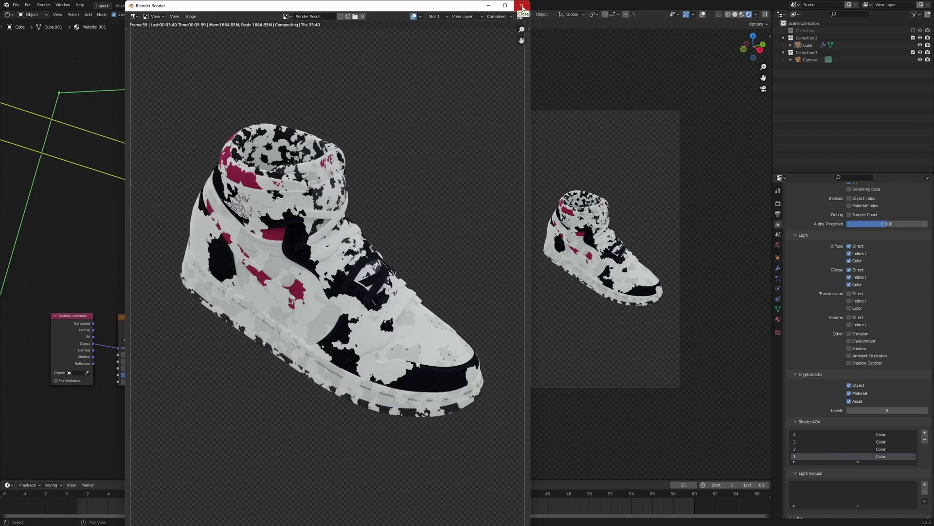
Step: Close the finished render, switch to the Compositing workspace and preview the Render Layers' AOV pass 4
left_click(522, 6)
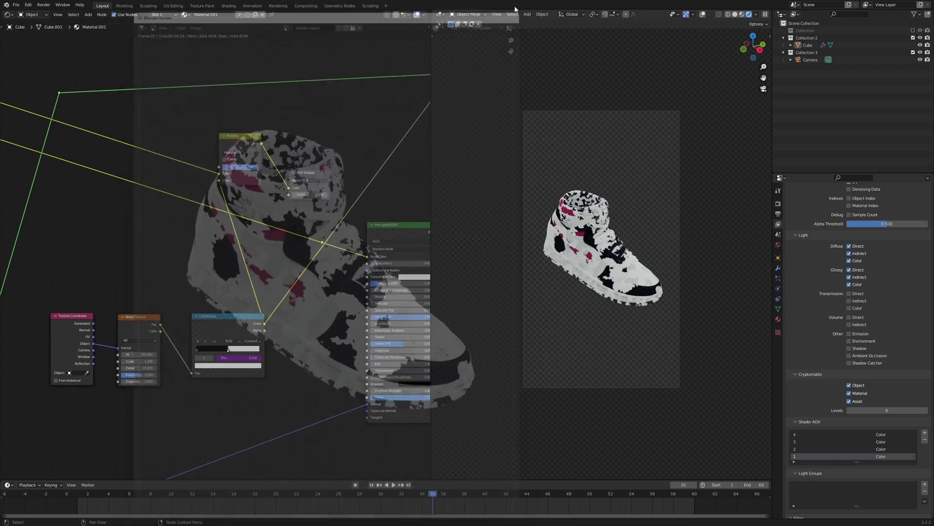
left_click(306, 6)
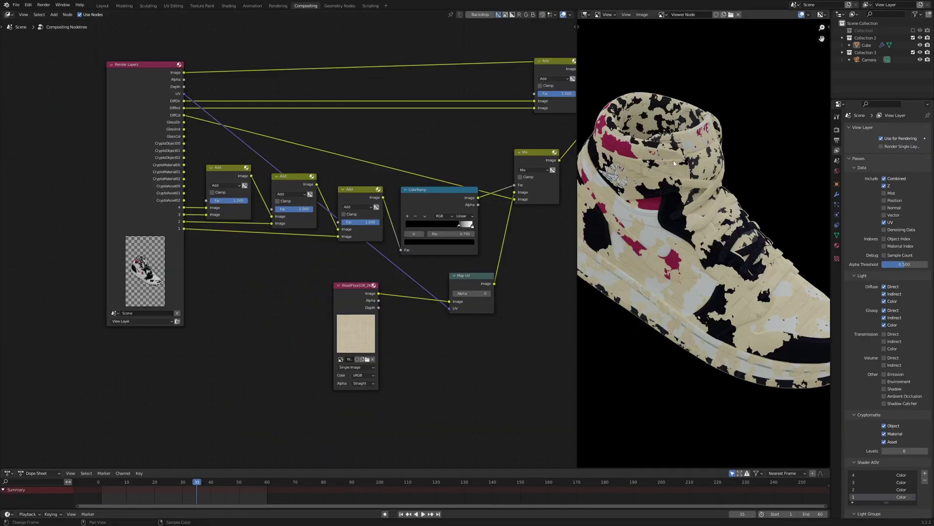
scroll(242, 173, "up", 4)
mouse_move(180, 195)
middle_mouse_down()
mouse_move(242, 166)
mouse_move(183, 178)
middle_mouse_up()
left_click(245, 180, "ctrl+shift")
scroll(179, 183, "up", 1)
left_click_drag(183, 177, 124, 182)
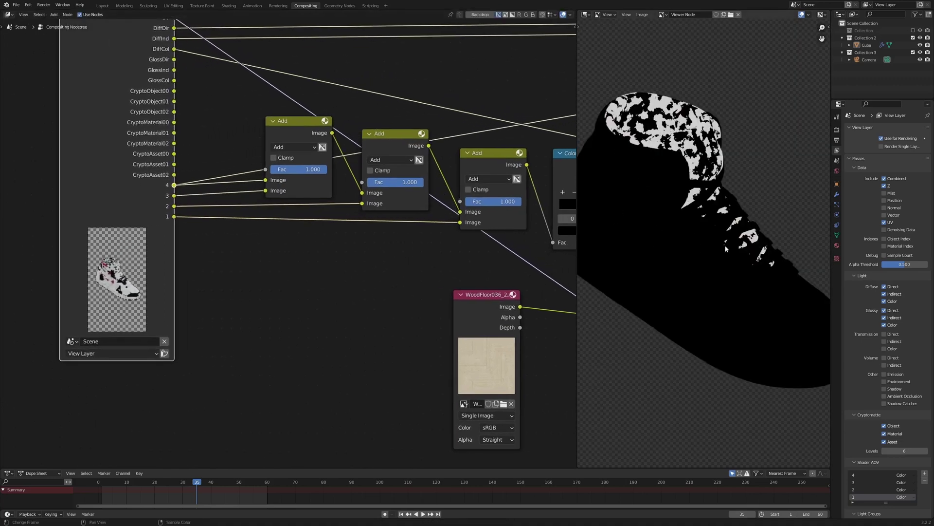
Step: Preview AOV passes 3, 2 and 1 one after another, followed by the last Add node's combined mask
left_click(174, 196, "ctrl+shift")
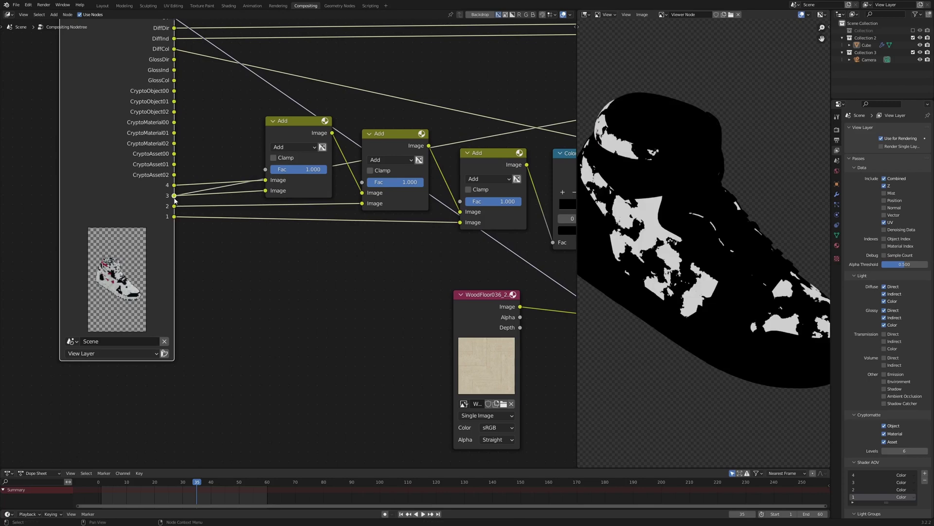
left_click(174, 206, "ctrl+shift")
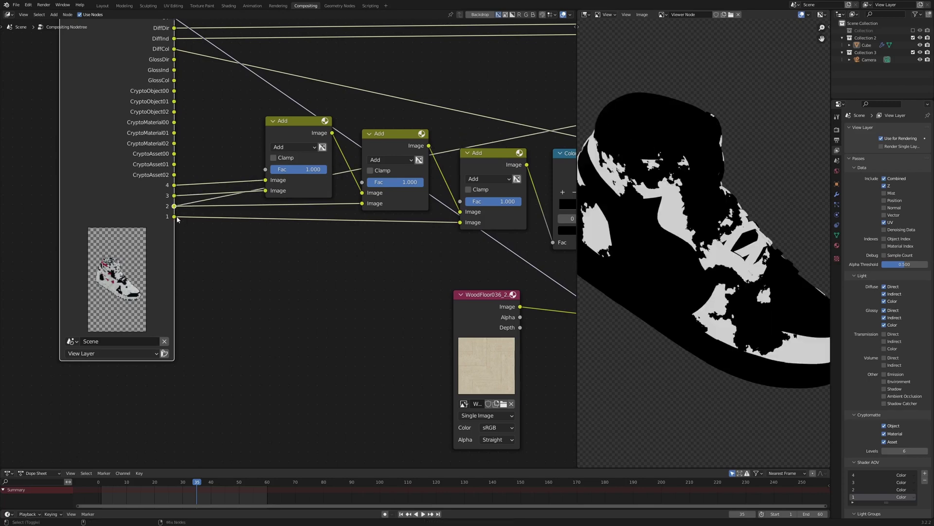
left_click(175, 217, "ctrl+shift")
scroll(301, 250, "down", 1)
middle_click_drag(300, 250, 192, 249)
left_click(369, 174, "ctrl+shift")
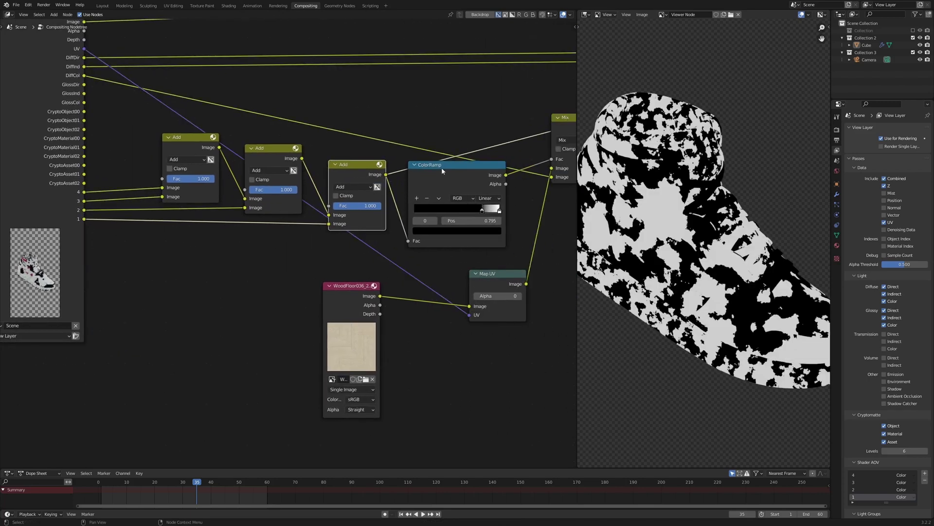
scroll(720, 230, "down", 2)
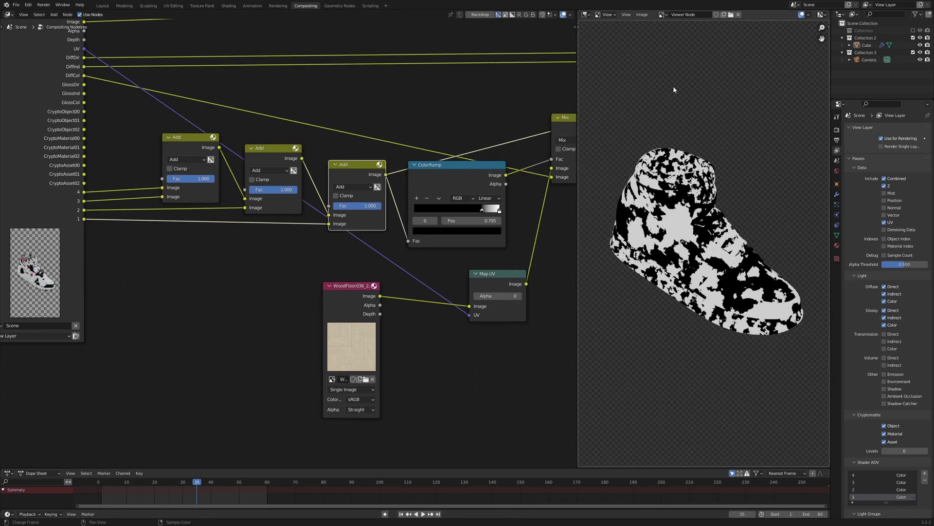
Step: Reposition the last Add node and the ColorRamp node, and mute the ColorRamp
left_click_drag(415, 173, 430, 173)
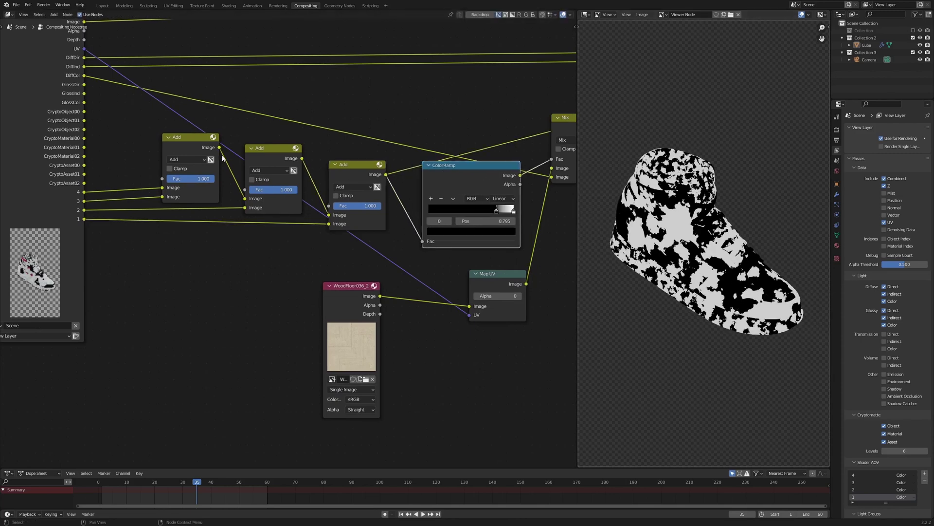
left_click_drag(346, 171, 335, 166)
left_click_drag(470, 180, 443, 174)
key("m")
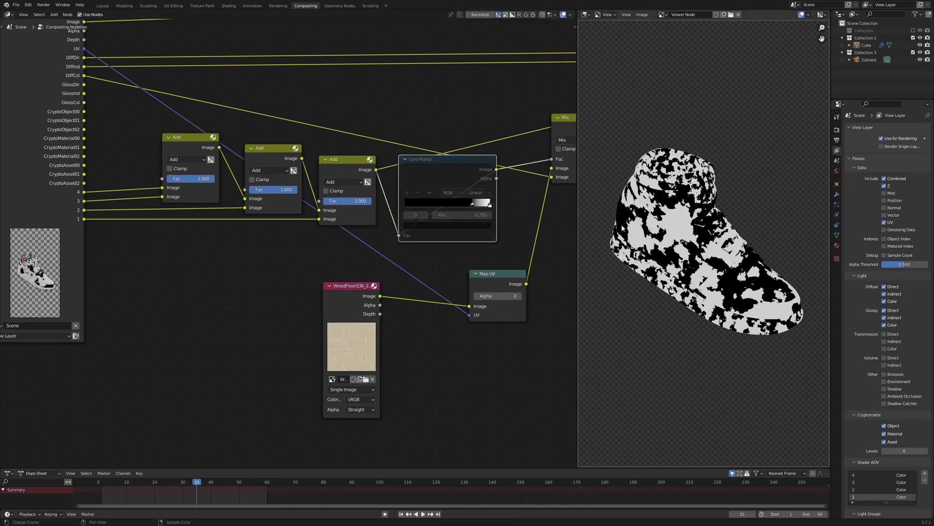
middle_click_drag(446, 176, 374, 186)
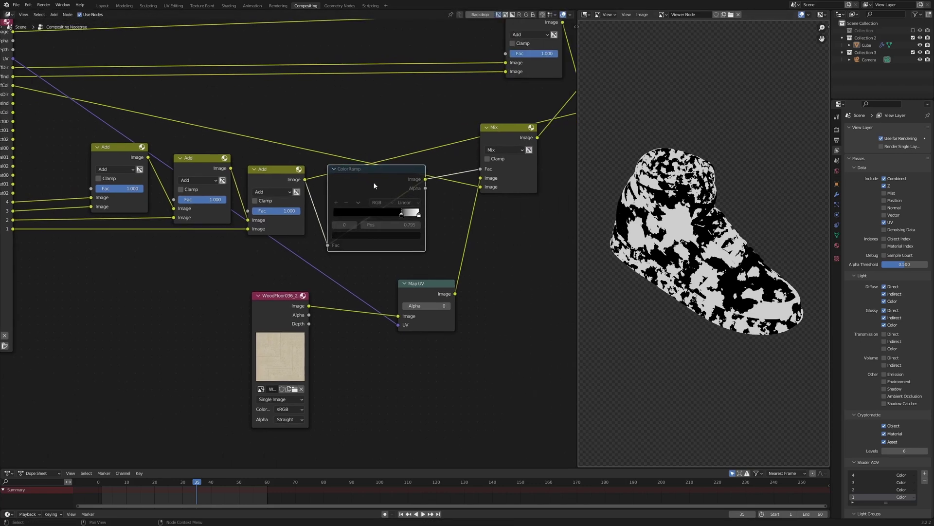
Step: Preview the Mix node's output and the final Multiply output, inspecting the wood texture's mask edges up close
left_click(502, 132, "ctrl+shift")
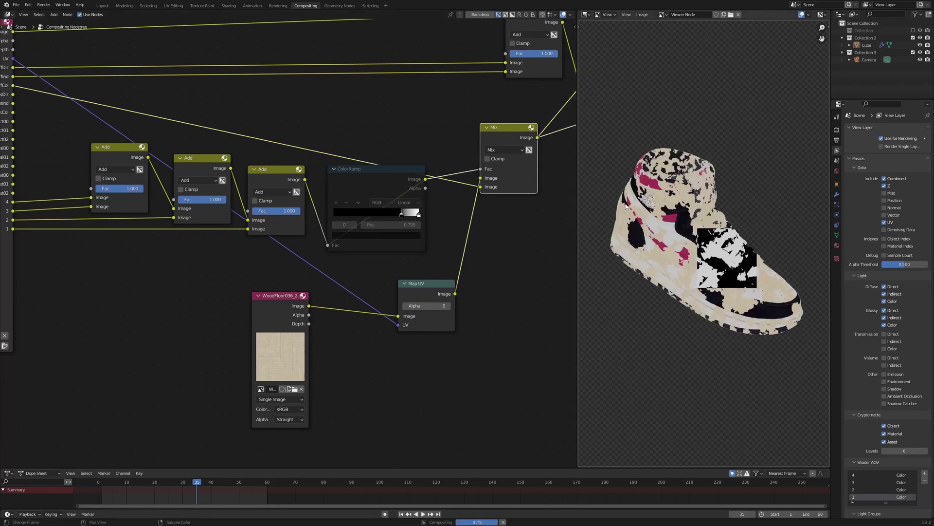
scroll(625, 203, "up", 6)
scroll(663, 200, "up", 2)
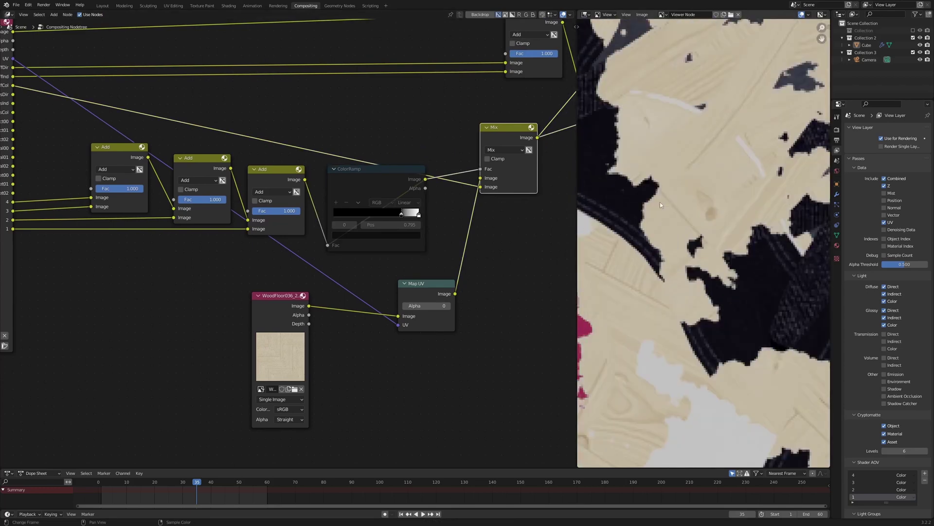
scroll(660, 202, "up", 2)
middle_click_drag(468, 90, 260, 150)
scroll(260, 151, "down", 2)
left_click(384, 102, "ctrl+shift")
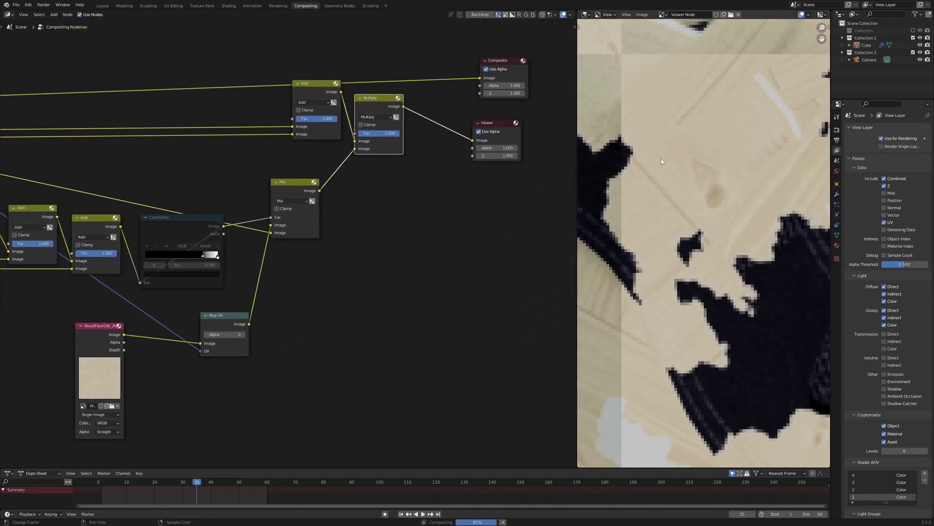
scroll(290, 241, "up", 1)
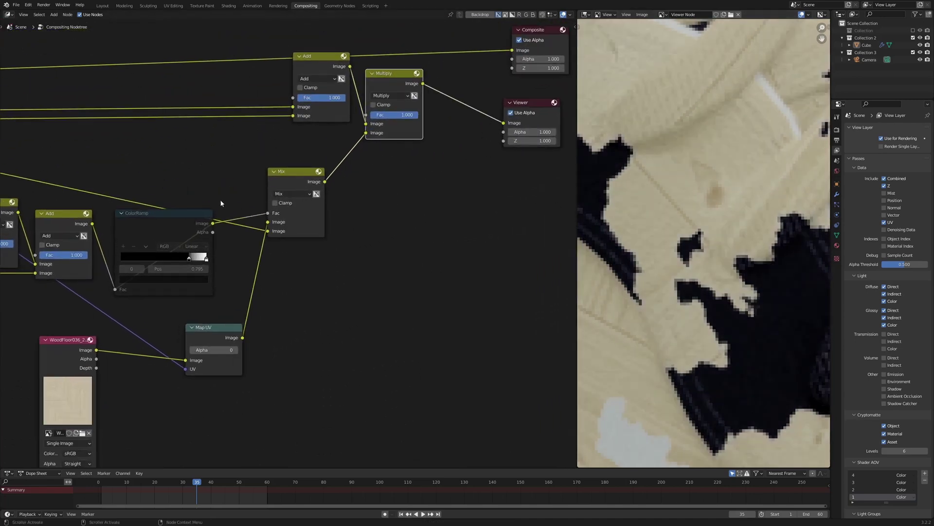
Step: Unmute the ColorRamp and set its black stop's position to 0.318
left_click(169, 212)
middle_click_drag(169, 214, 249, 191)
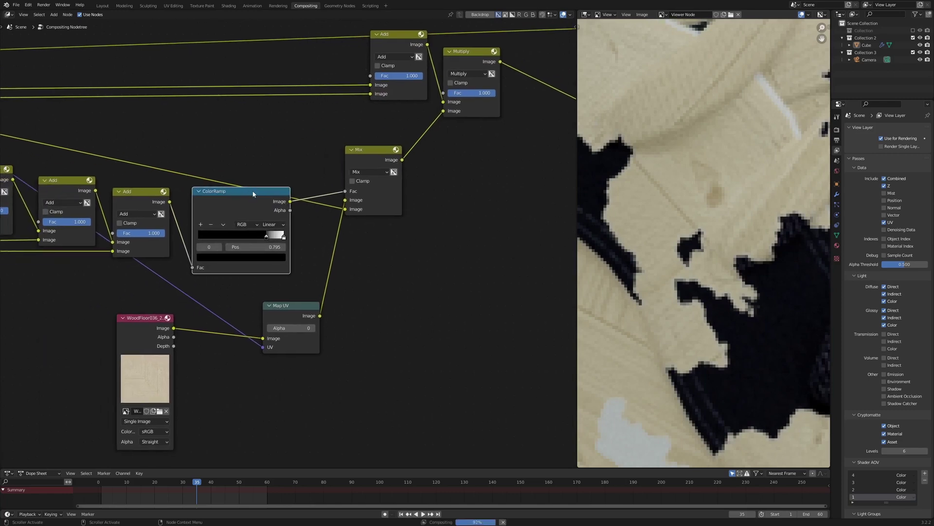
scroll(251, 195, "up", 2)
left_click_drag(262, 237, 212, 238)
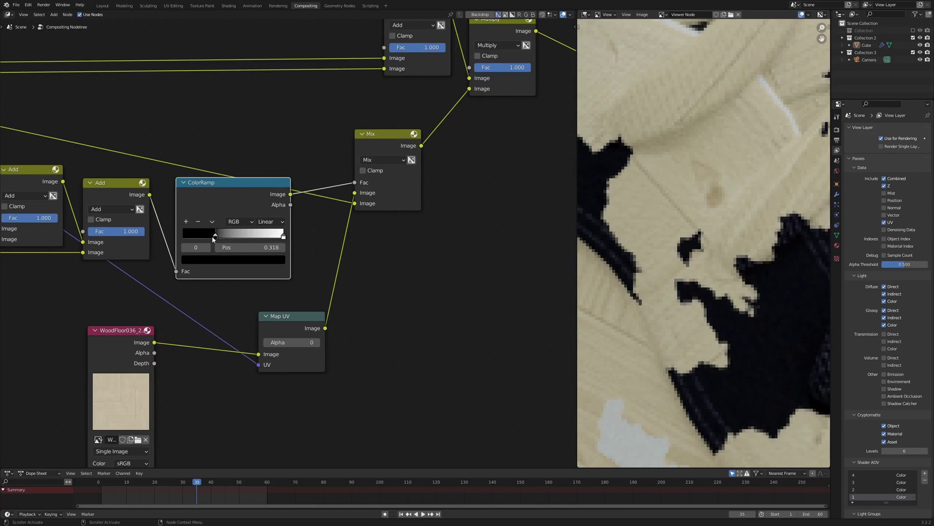
scroll(660, 186, "down", 6)
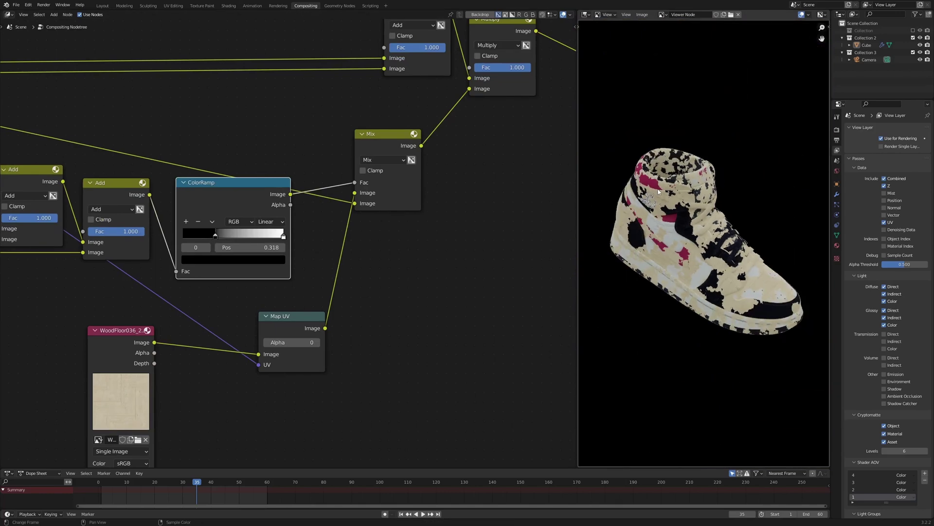
Step: Space out the first two Add nodes of the AOV mask chain
scroll(99, 118, "down", 3)
middle_click_drag(98, 118, 312, 162)
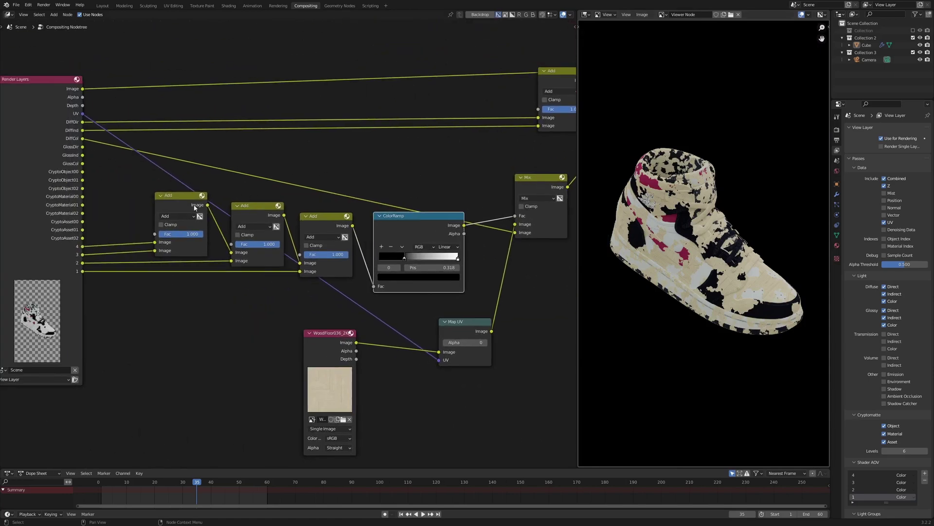
left_click_drag(194, 204, 177, 206)
left_click(238, 205)
left_click(239, 207)
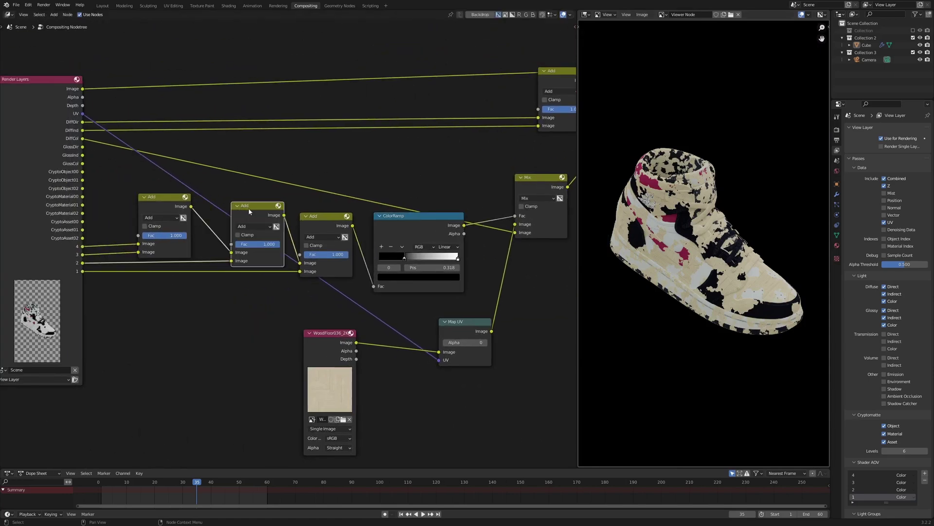
left_click_drag(248, 210, 243, 214)
left_click(175, 199)
left_click(238, 194)
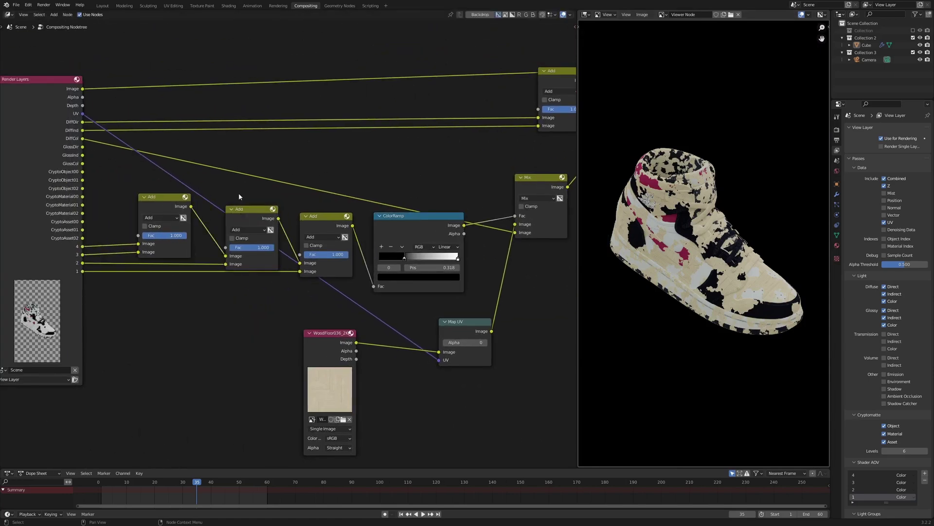
Step: Move the Composite and Viewer nodes farther from the Multiply node to free space in between
scroll(425, 150, "down", 2)
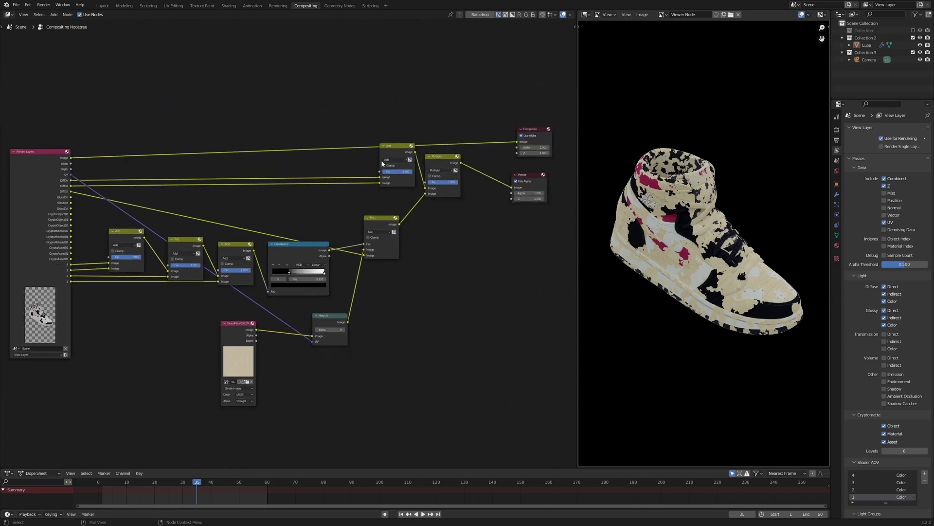
left_click(392, 161)
middle_click_drag(536, 132, 433, 158)
scroll(434, 158, "up", 3)
left_click_drag(457, 122, 345, 206)
key("g")
left_click(473, 194)
left_click(396, 205)
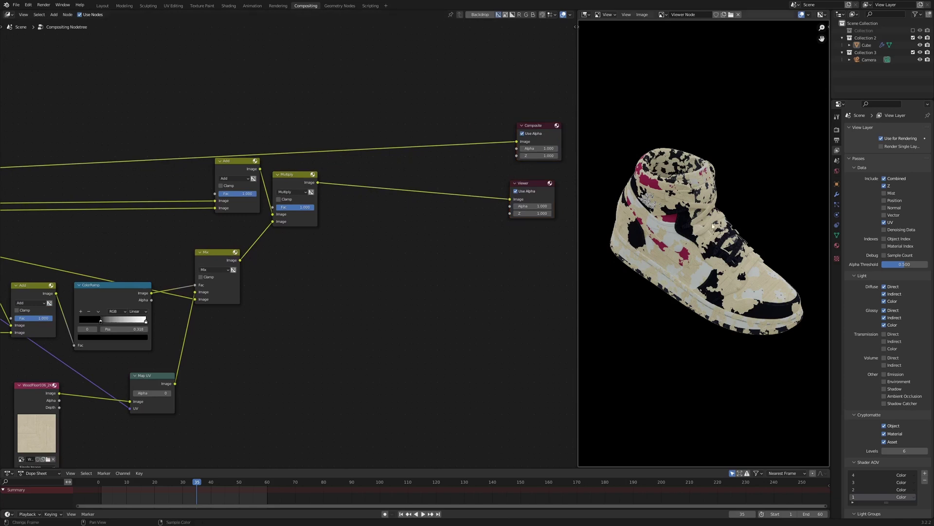
Step: Add an Alpha Over node after the Multiply node and feed the Multiply output into its second Image input
scroll(358, 160, "up", 4)
middle_click_drag(360, 162, 337, 191)
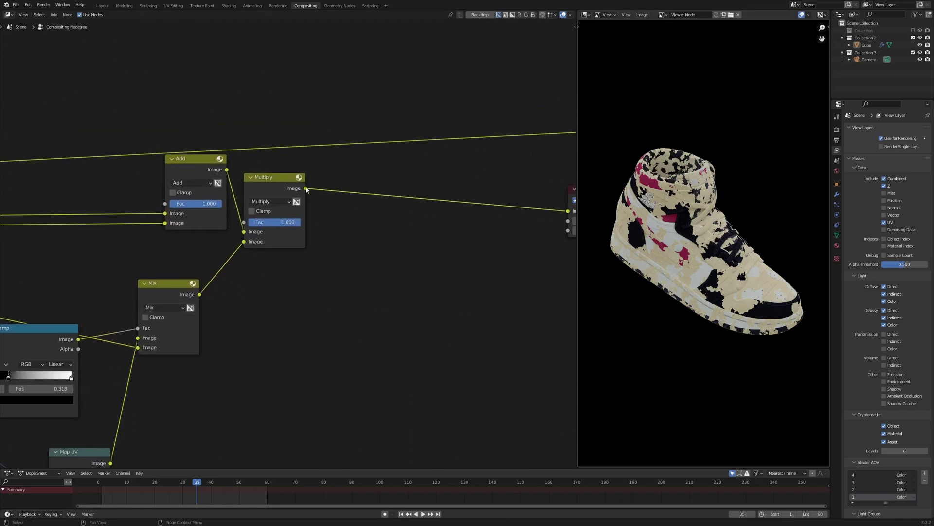
left_click_drag(306, 188, 434, 248)
type("alp")
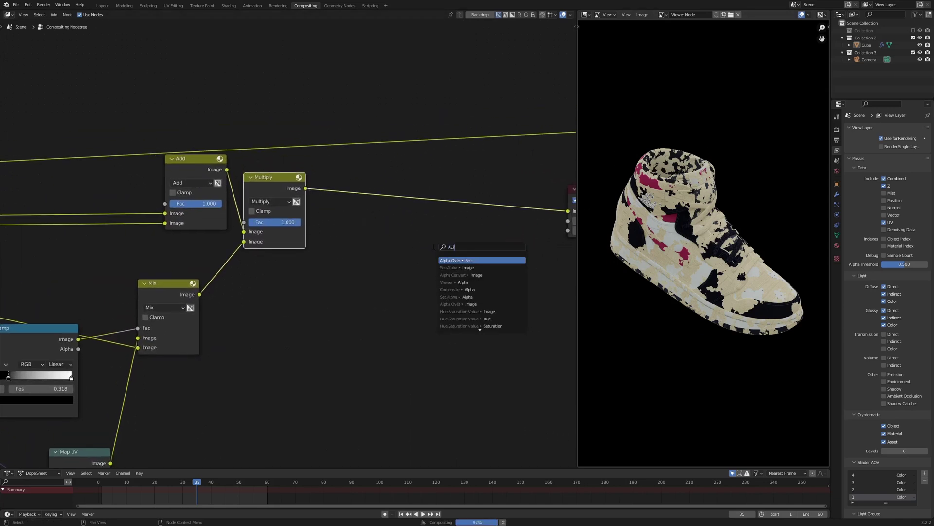
key("Return")
left_click(433, 247)
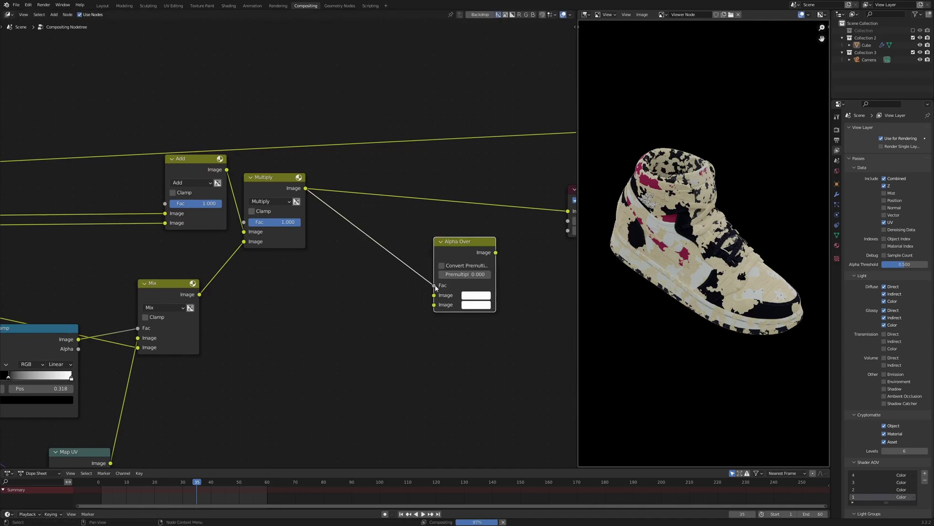
left_click(435, 287)
scroll(326, 308, "down", 4)
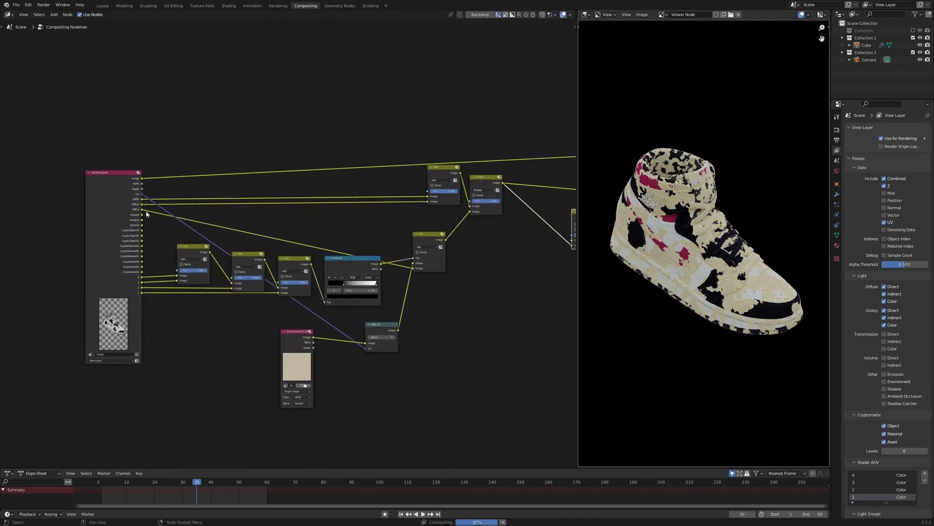
Step: Link the Render Layers' Alpha output to the Alpha Over's Fac and send the Alpha Over result to the Viewer
middle_click_drag(144, 187, 86, 182)
scroll(511, 263, "up", 5)
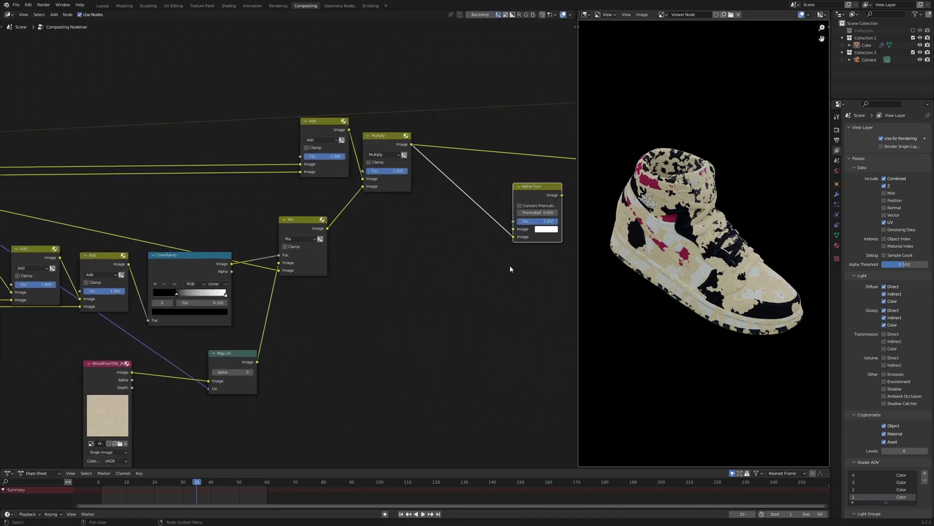
middle_click_drag(511, 270, 404, 272)
scroll(404, 273, "down", 1)
middle_click_drag(398, 237, 495, 219)
scroll(111, 199, "down", 5)
middle_click_drag(111, 199, 226, 201)
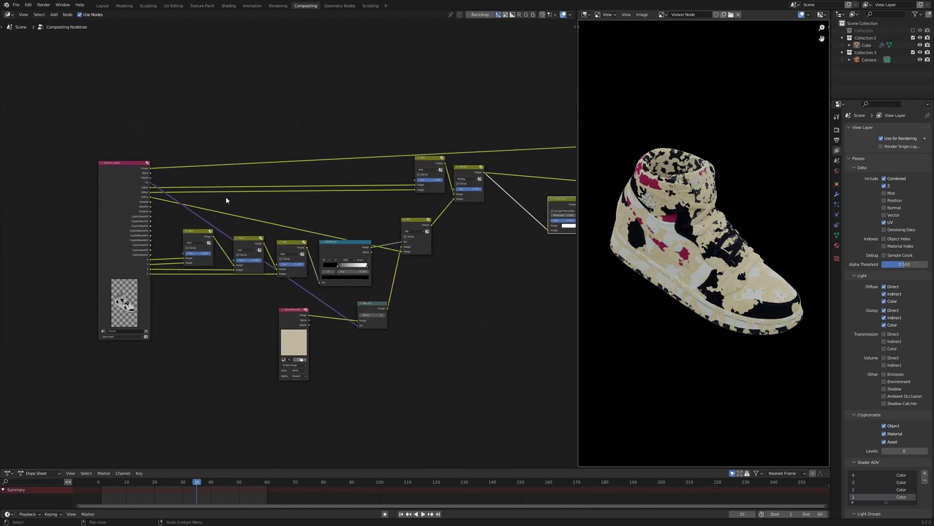
left_click_drag(150, 173, 548, 220)
middle_click_drag(486, 215, 333, 216)
scroll(351, 205, "up", 3)
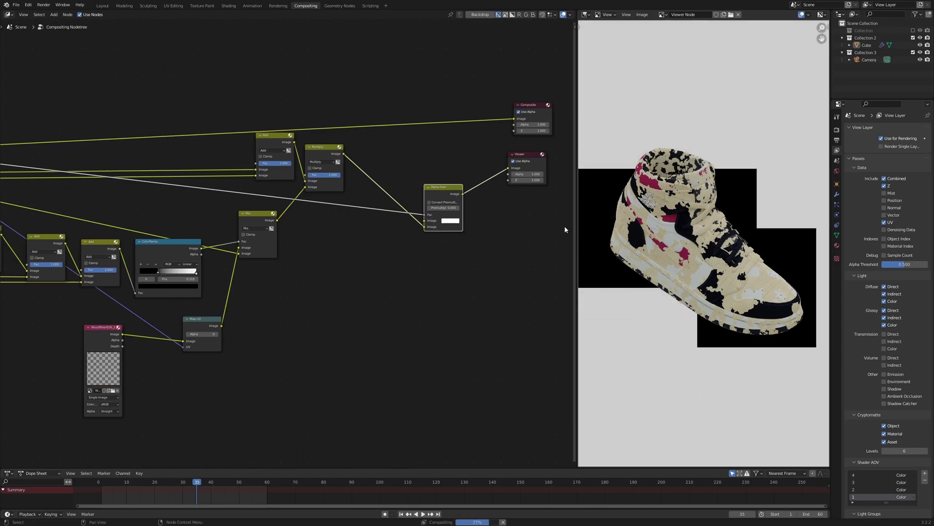
scroll(364, 197, "up", 2)
left_click_drag(368, 197, 338, 177)
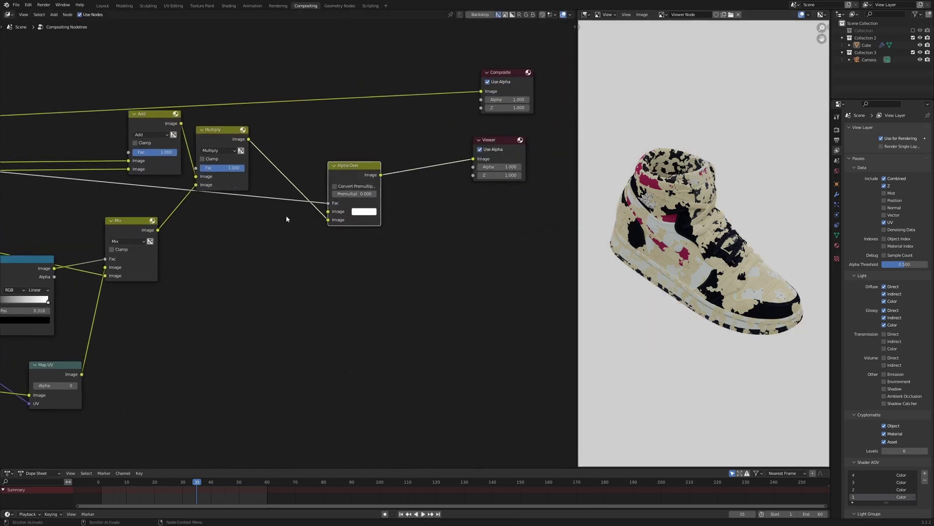
Step: Change the Alpha Over's first Image colour to fully transparent black by multiplying it by 0, and save the file
scroll(287, 219, "up", 1)
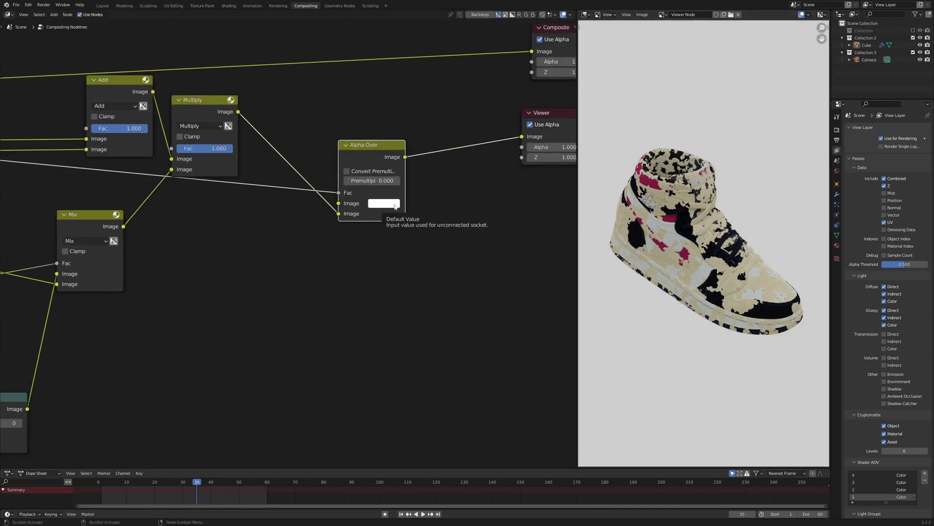
left_click(394, 204)
left_click_drag(416, 181, 374, 189)
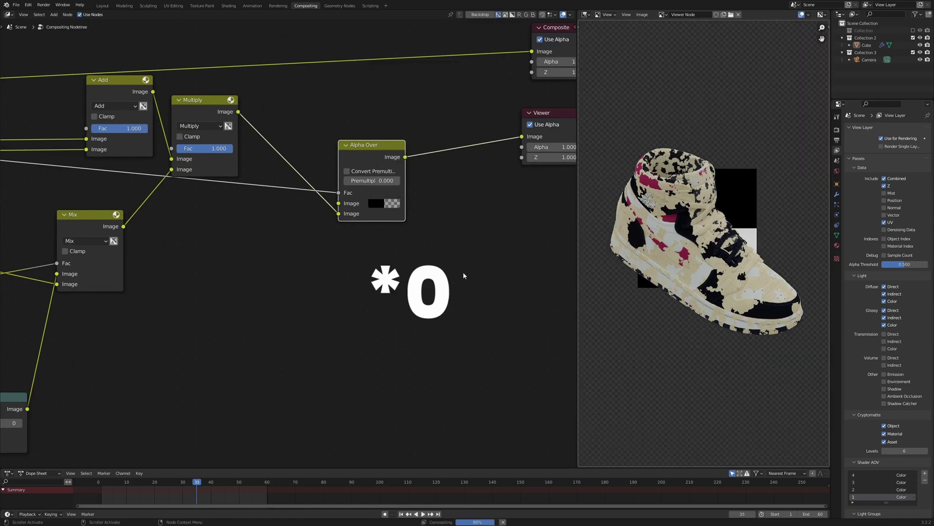
key("ctrl+s")
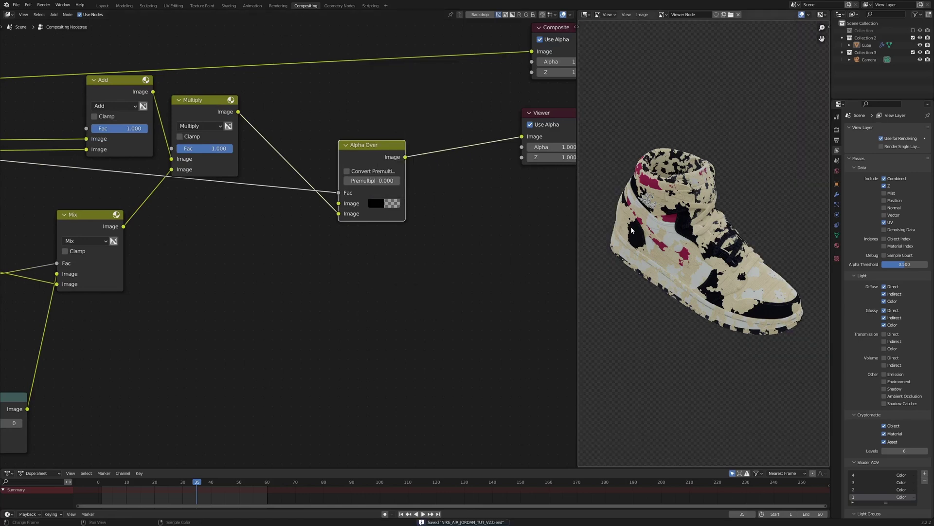
Step: Move the Alpha Over node right beside the Multiply node and tidy the Multiply's position
left_click_drag(382, 151, 296, 106)
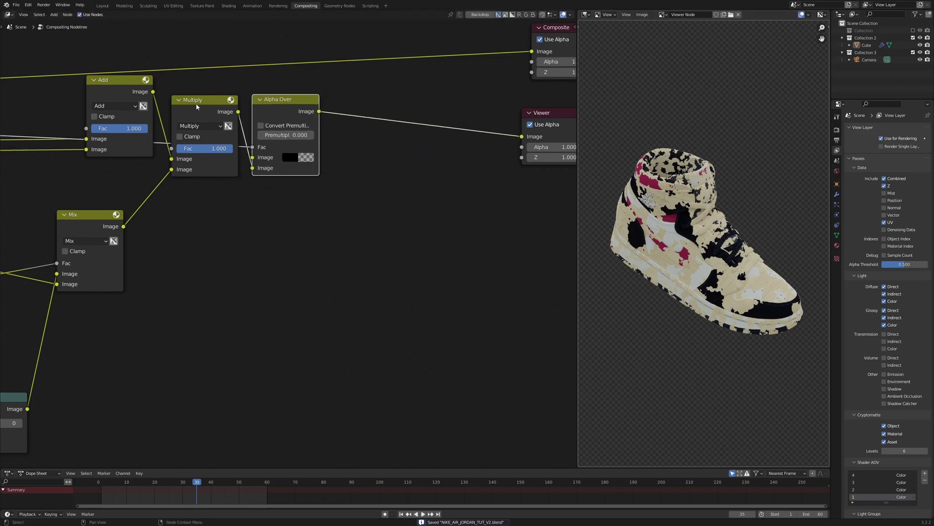
left_click_drag(198, 101, 195, 97)
scroll(126, 203, "down", 2)
scroll(126, 206, "down", 5)
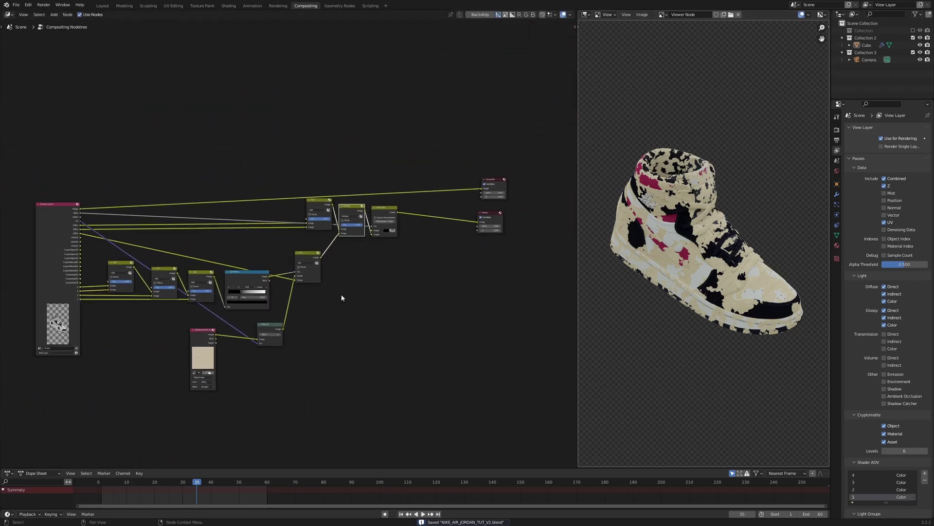
Step: Examine the single-material shoe's full shader node tree, Material.001, in the Shading workspace
middle_click_drag(384, 283, 404, 266)
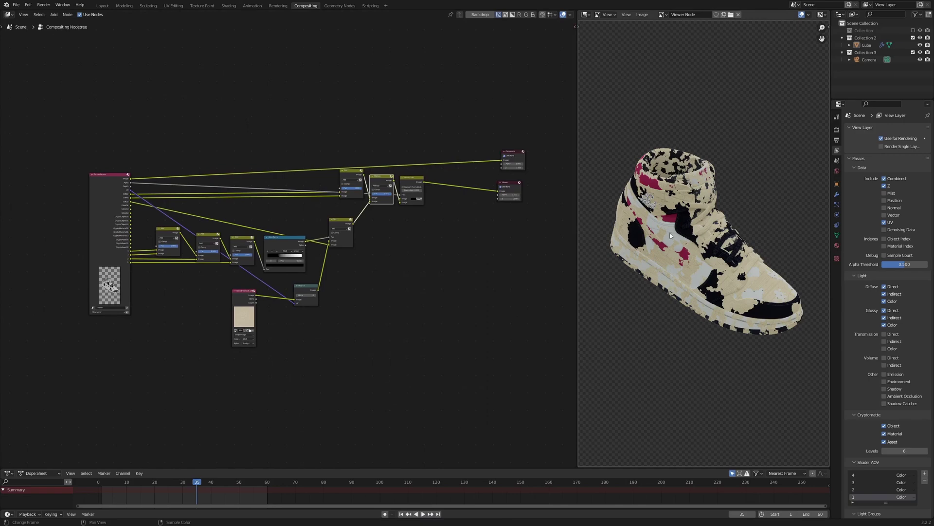
left_click(228, 6)
scroll(214, 208, "down", 4)
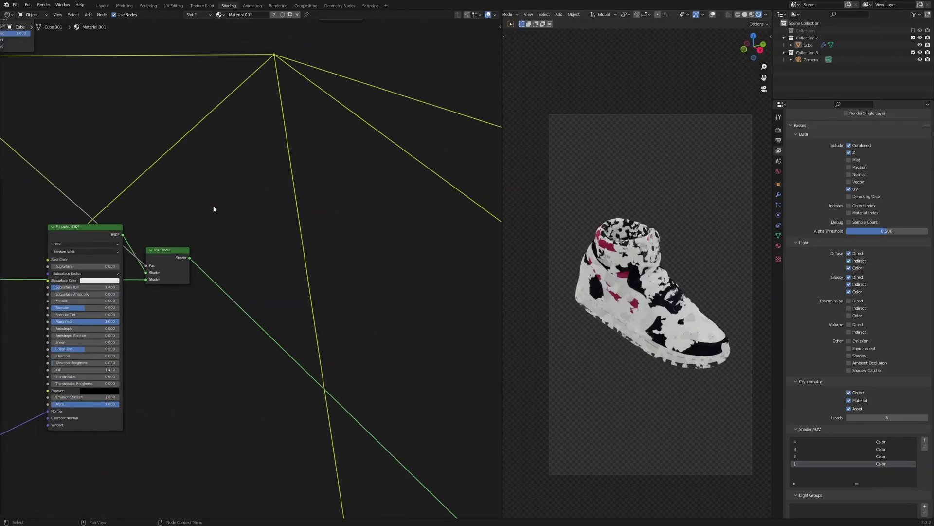
scroll(349, 243, "down", 5)
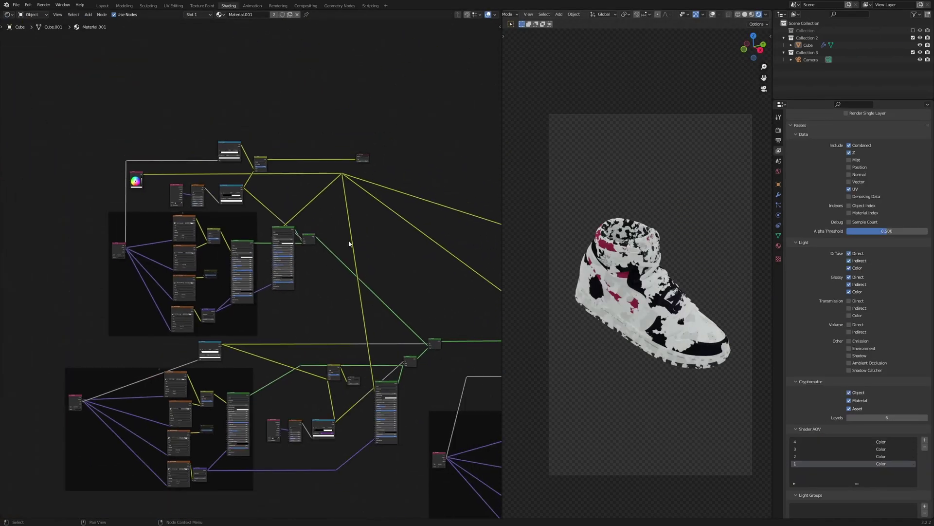
Step: Exclude Collection 2 from the view layer, enable Collection with the four shoe parts, and select Part3 to view its material nodes
left_click(913, 38)
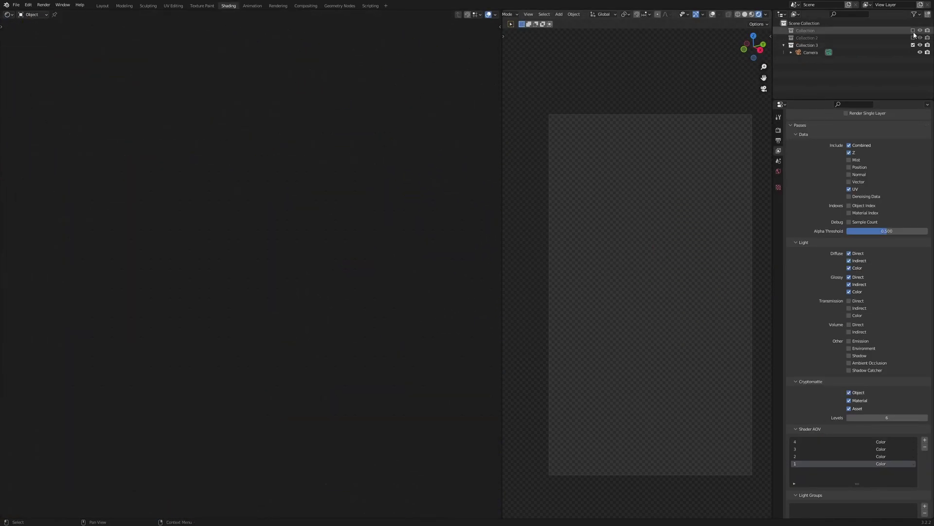
left_click(914, 30)
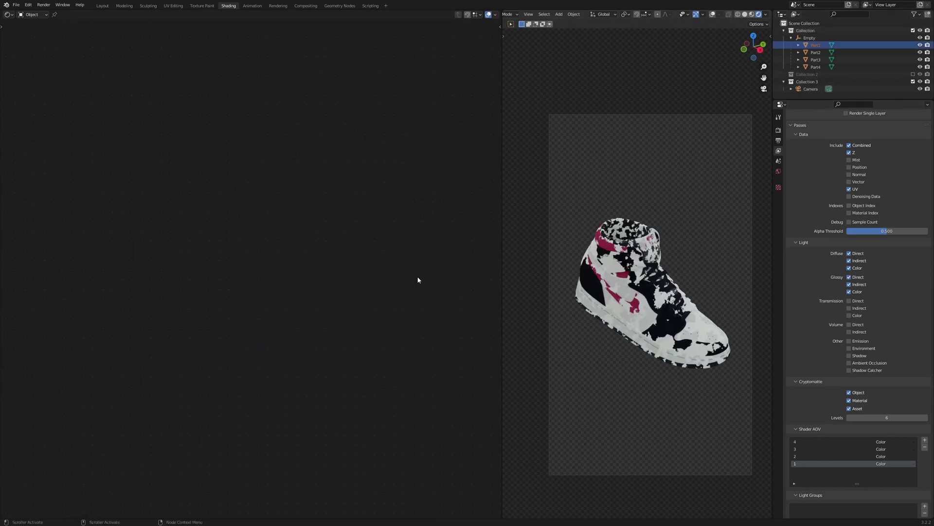
left_click(587, 259)
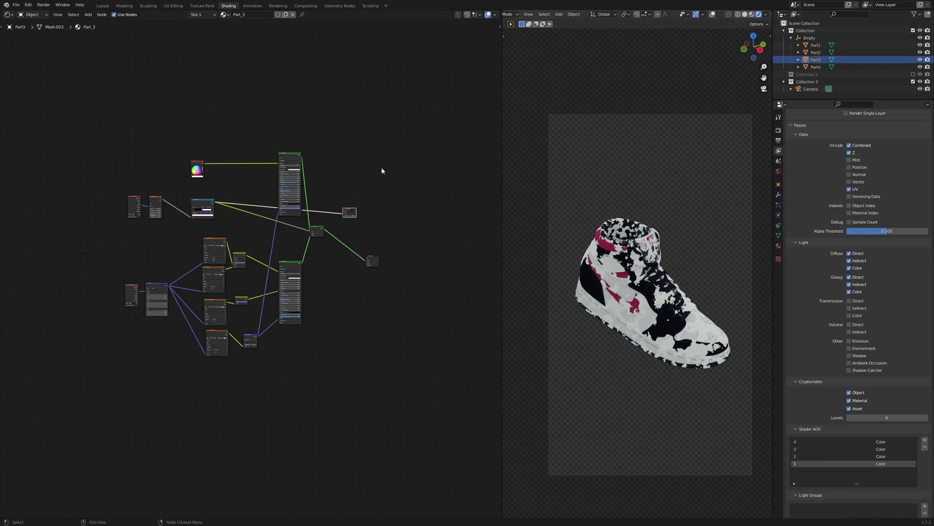
scroll(382, 171, "up", 5)
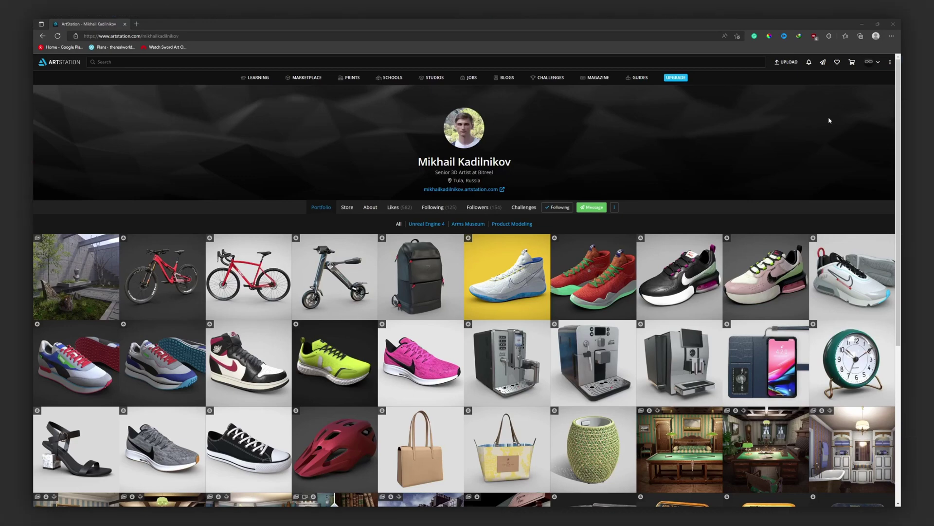
Step: Switch to the browser, look through the shoe artist's ArtStation portfolio, and open the black, white and red high-top sneaker artwork
scroll(829, 120, "down", 5)
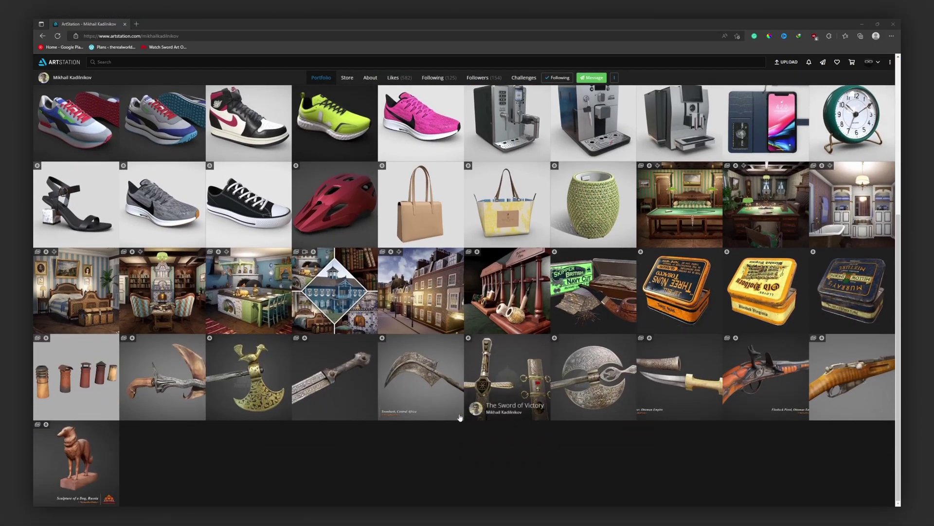
scroll(558, 444, "up", 5)
left_click(274, 297)
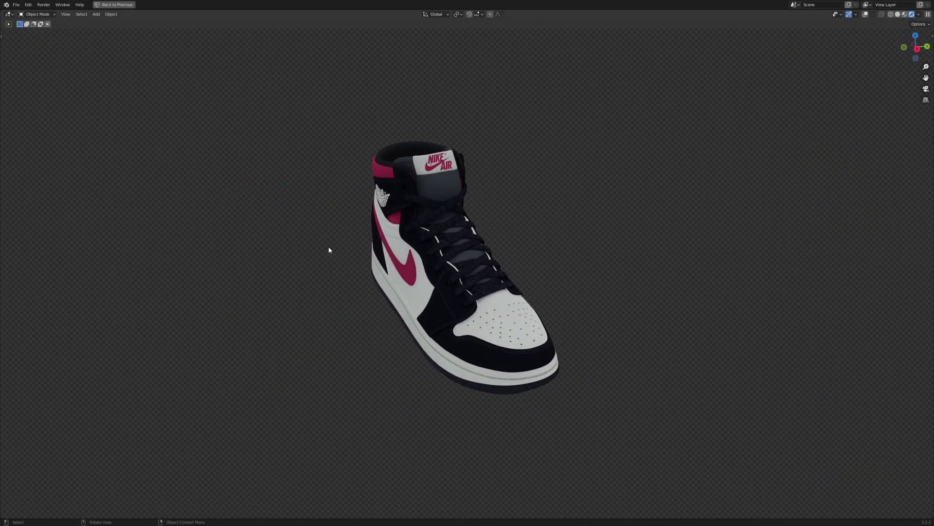
Step: Back in Blender, examine the complete shoe from the front in the maximized viewport and closer up in the normal multi-editor layout
middle_click_drag(329, 251, 317, 217)
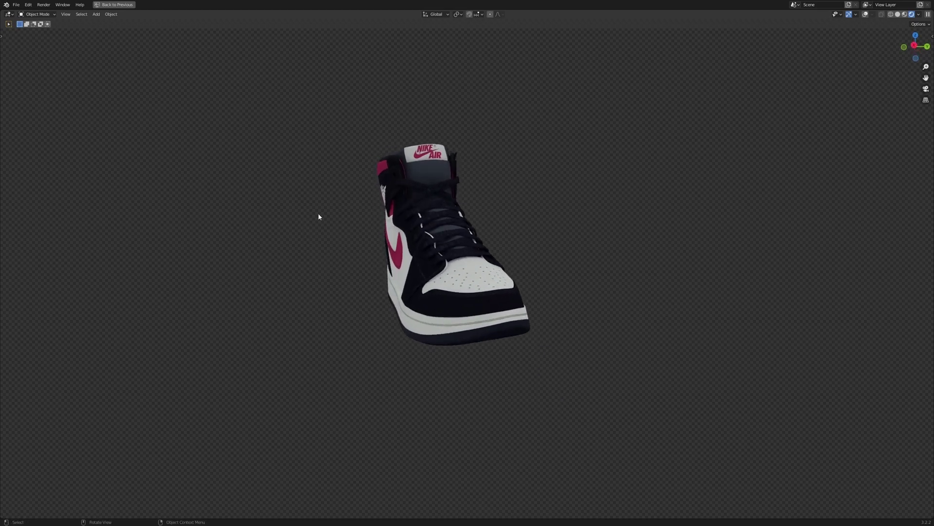
key("ctrl+space")
scroll(539, 238, "up", 4)
middle_click_drag(551, 246, 575, 264)
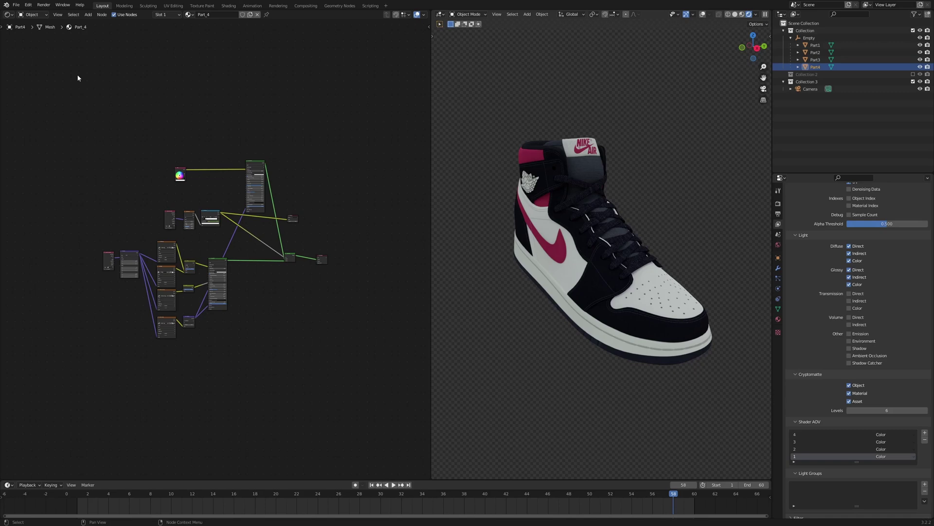
Step: In the Compositing workspace, review the mask nodes and compare the Render Layers image with the Alpha Over result in the Viewer
left_click(305, 5)
scroll(142, 267, "up", 2)
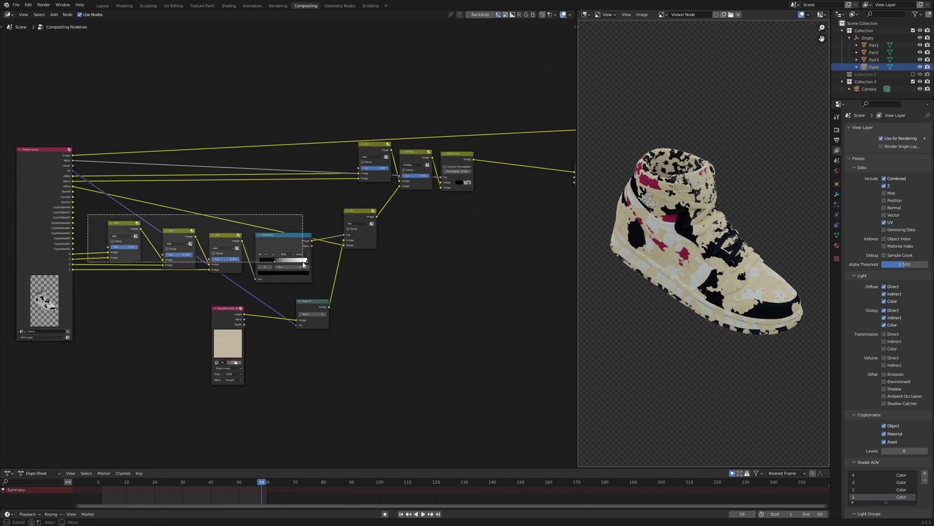
left_click_drag(306, 213, 25, 248)
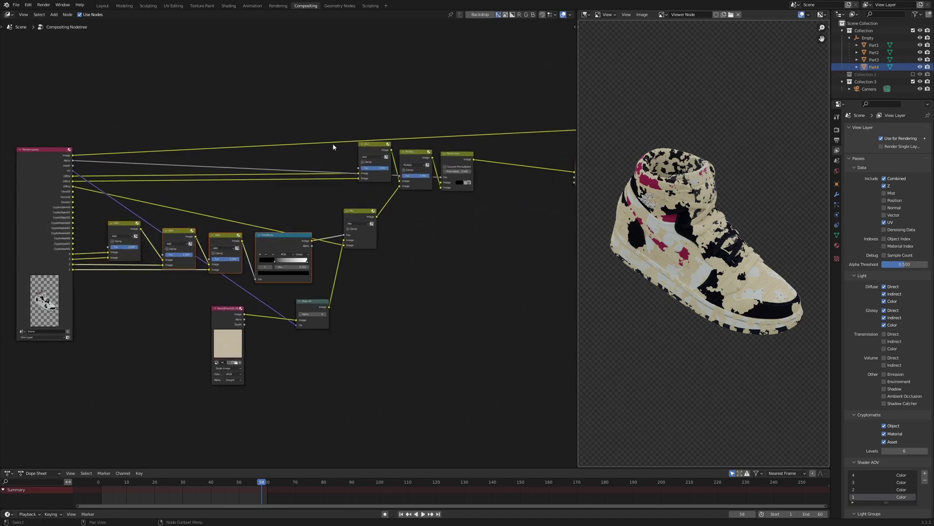
left_click(453, 154)
left_click(64, 155, "ctrl+shift")
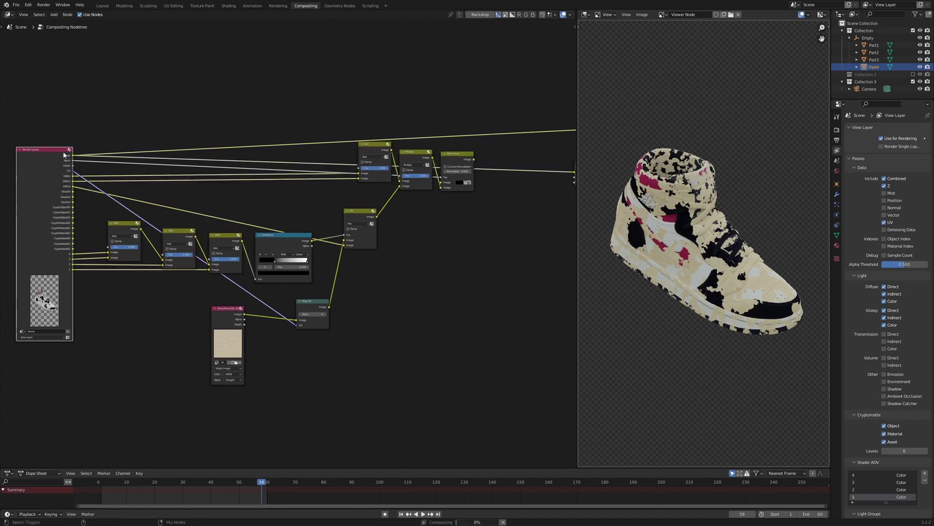
left_click(452, 156, "ctrl+shift")
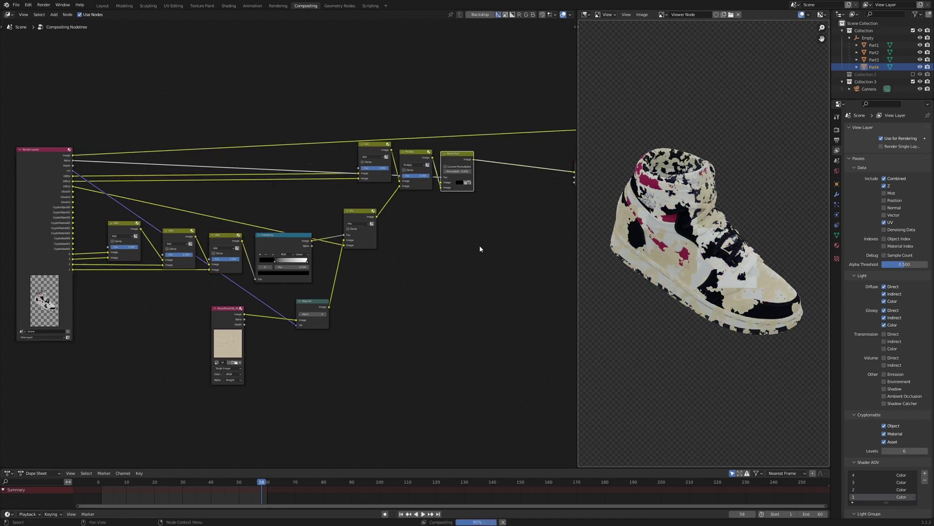